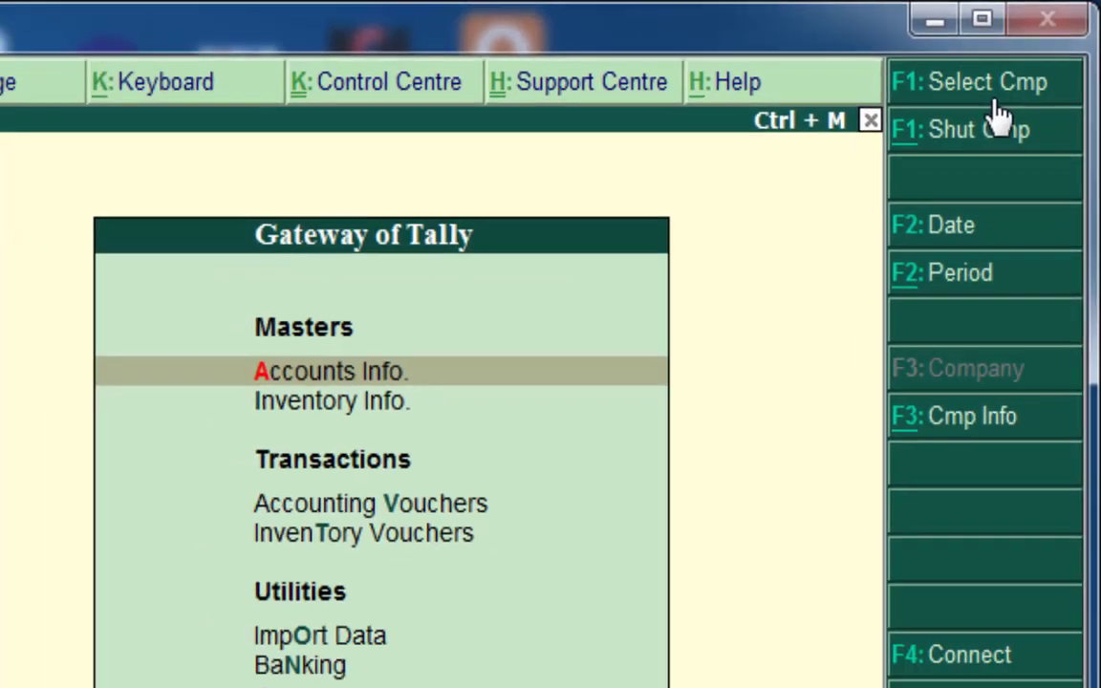
# - Load the company ROCKY GENEREL STORE (10002) in addition to the company already open
pyautogui.click(982, 107)
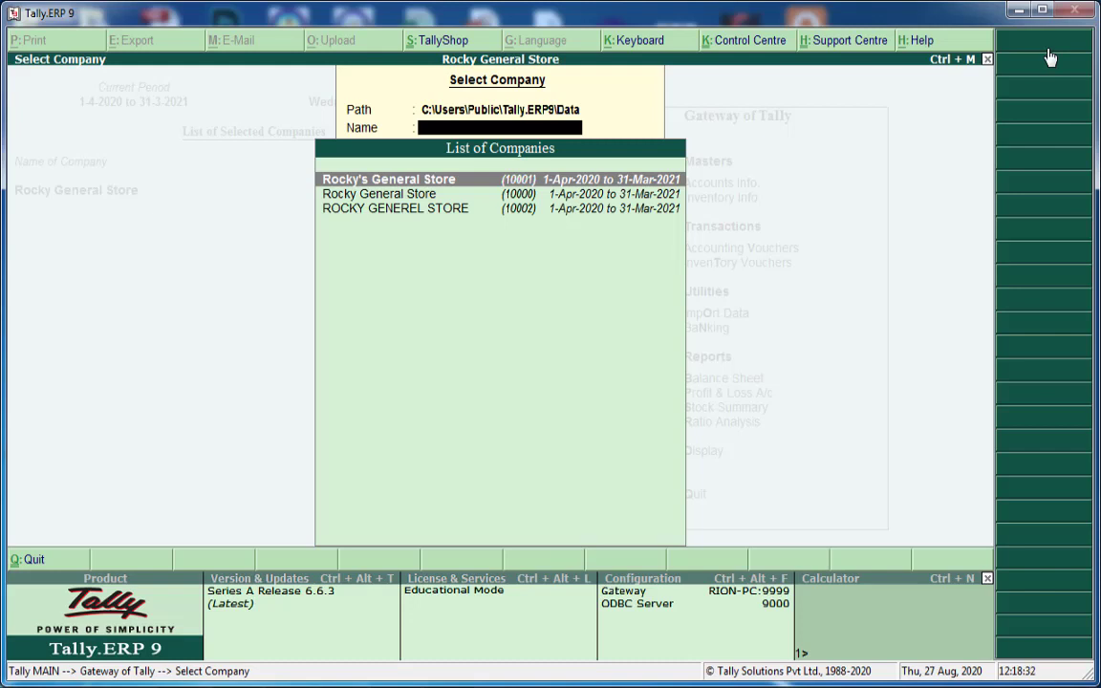
pyautogui.press('Down')
pyautogui.press('Down')
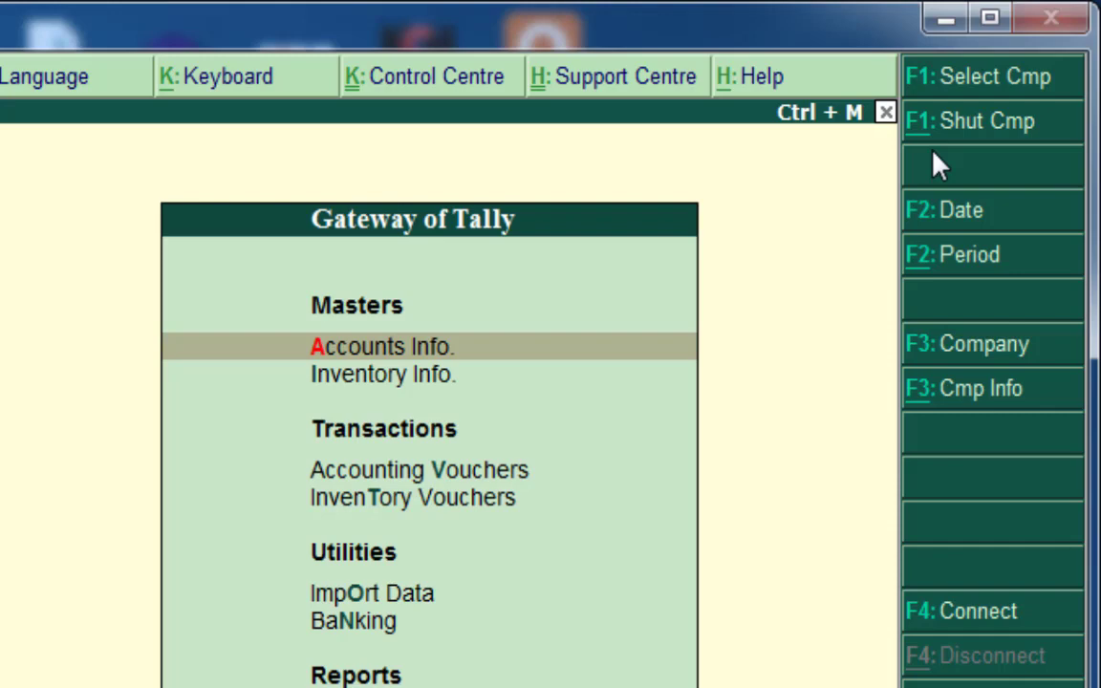
pyautogui.hotkey('alt', 'F1')
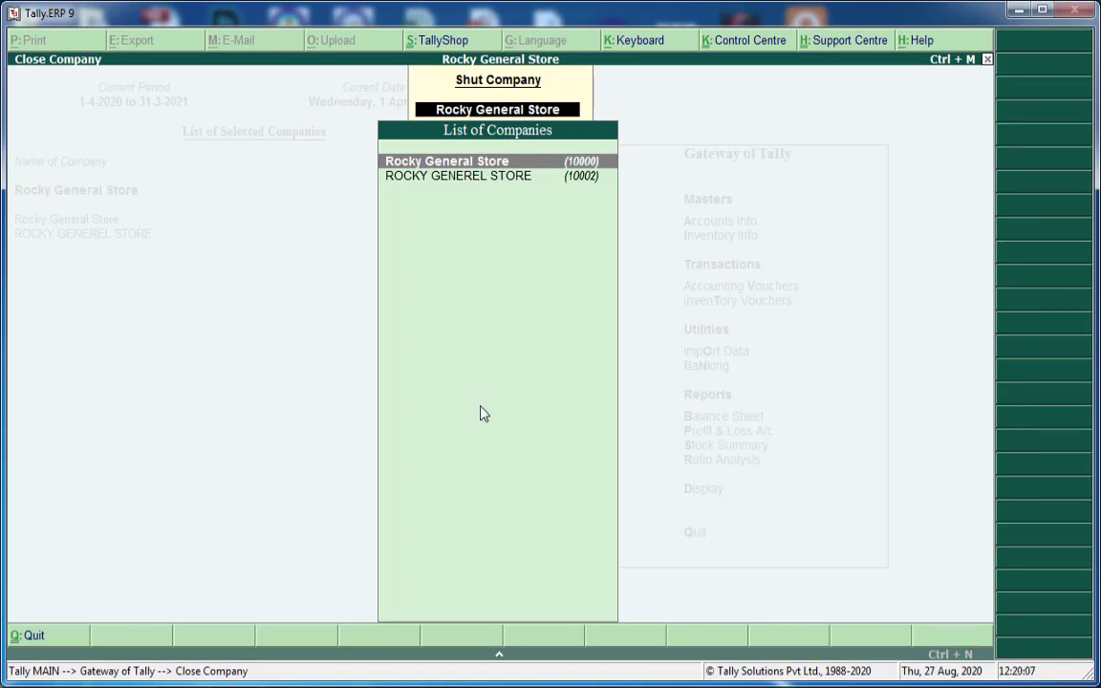
pyautogui.press('Escape')
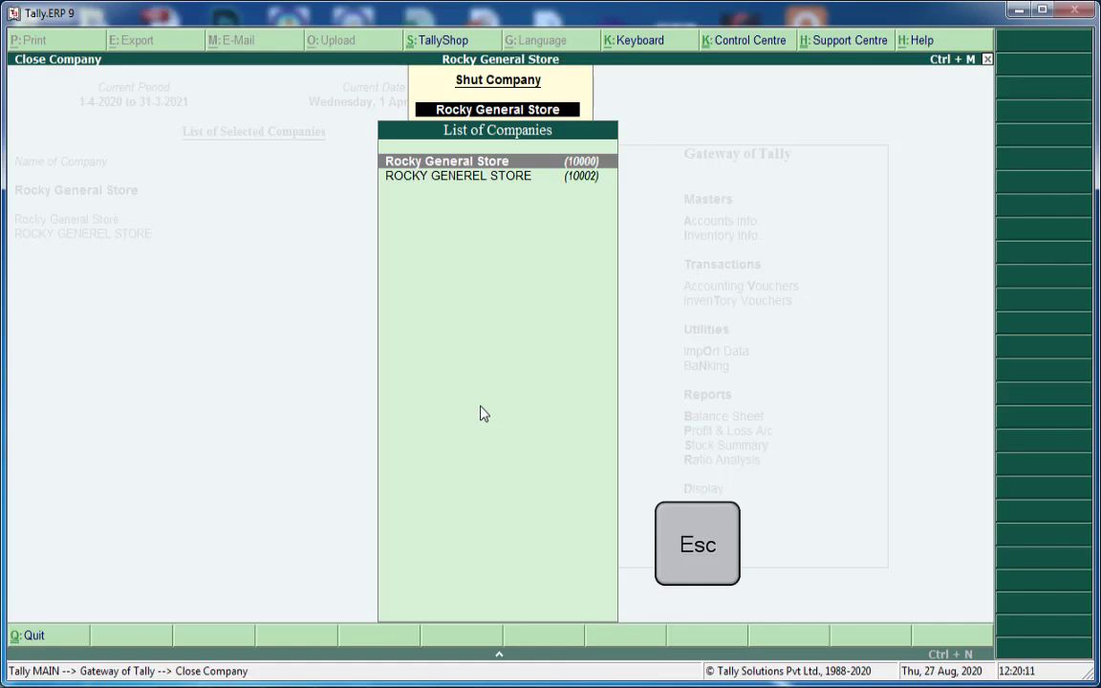
pyautogui.press('Escape')
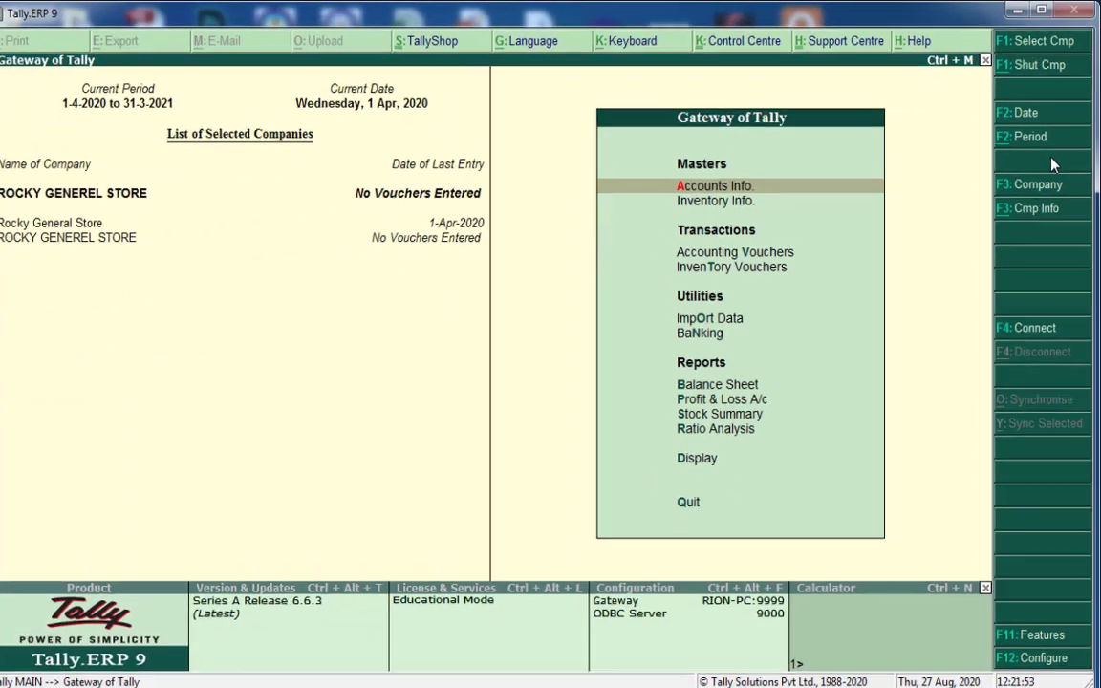
# - Change the current company to Rocky General Store (10000)
pyautogui.press('F3')
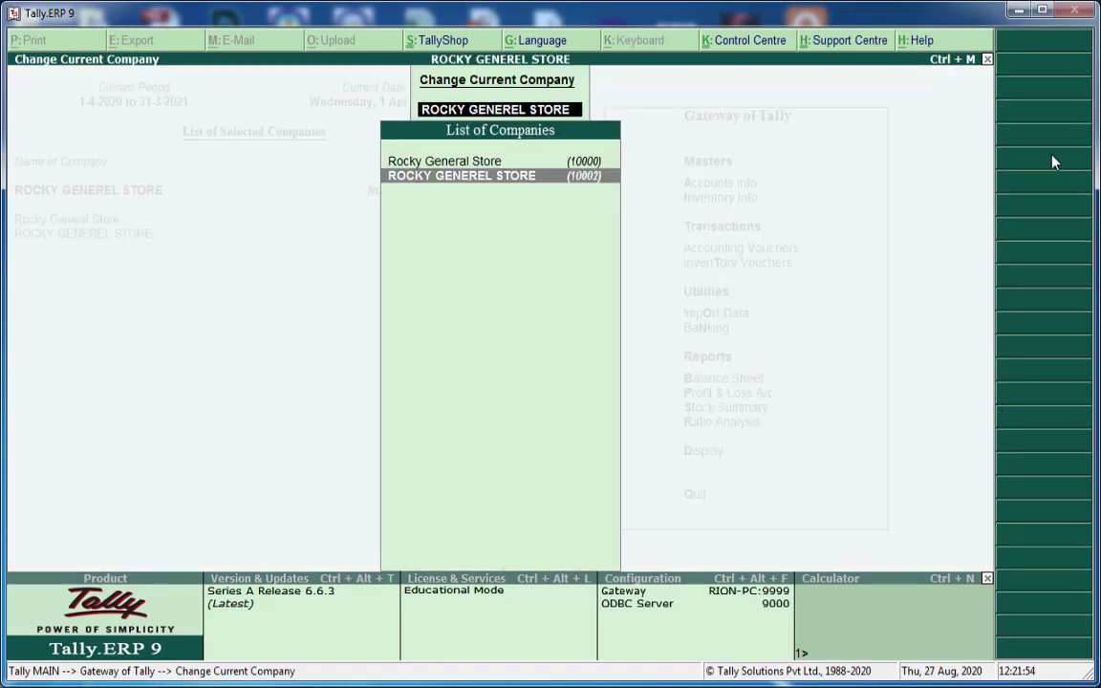
pyautogui.press('Up')
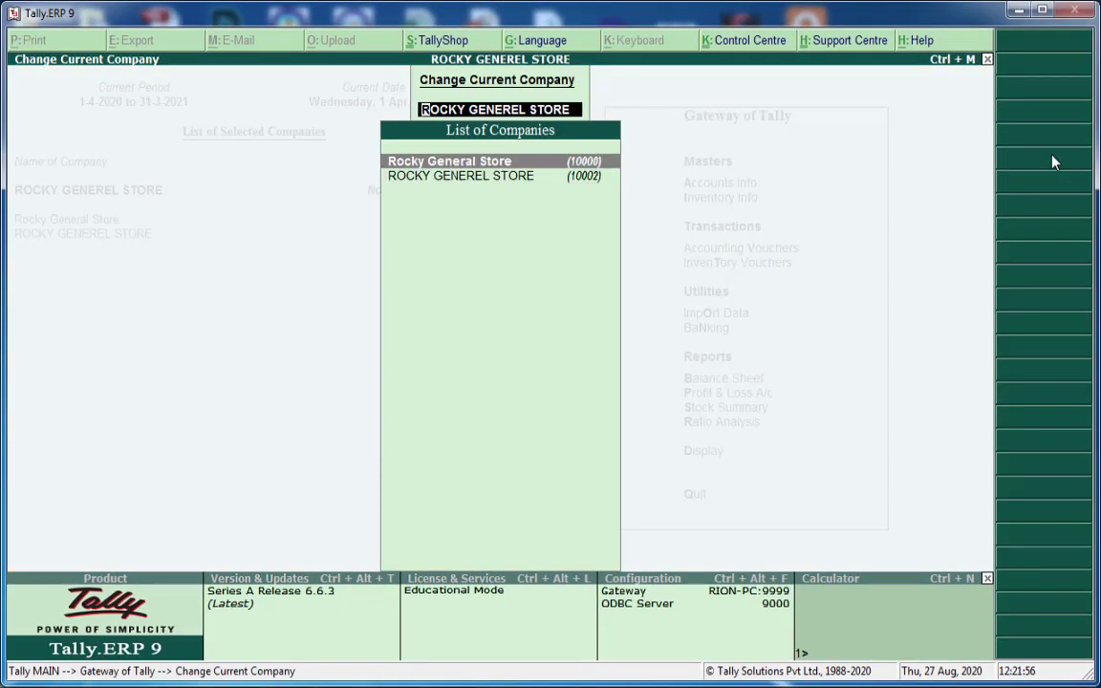
pyautogui.press('Return')
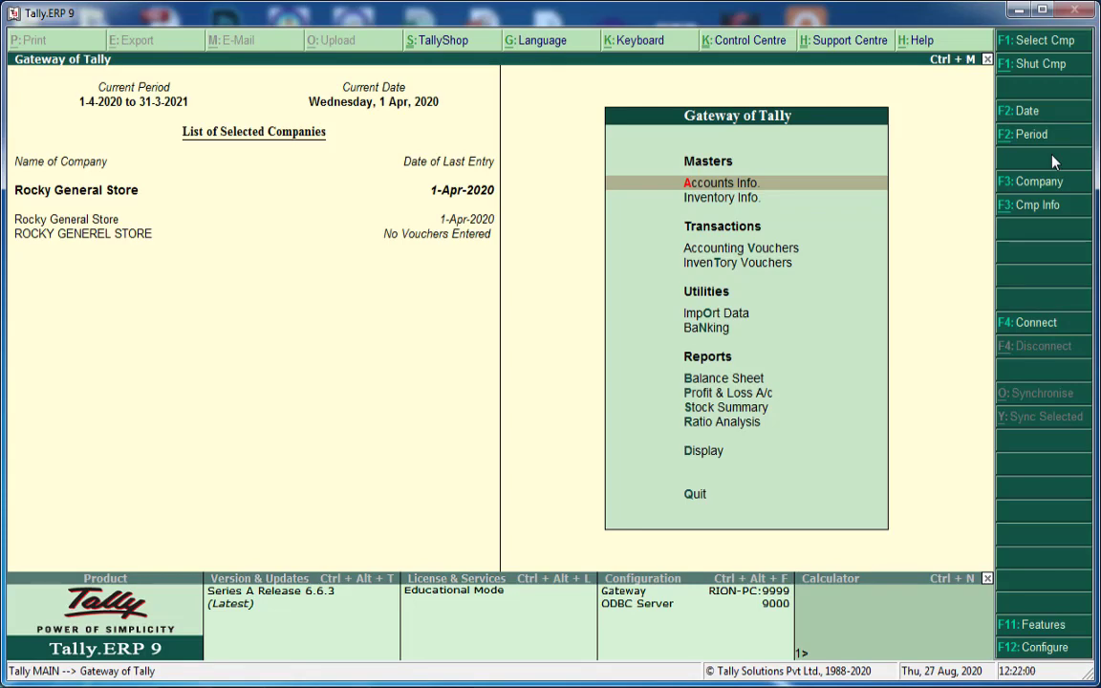
# - Switch the current company back to ROCKY GENEREL STORE (10002)
pyautogui.press('F3')
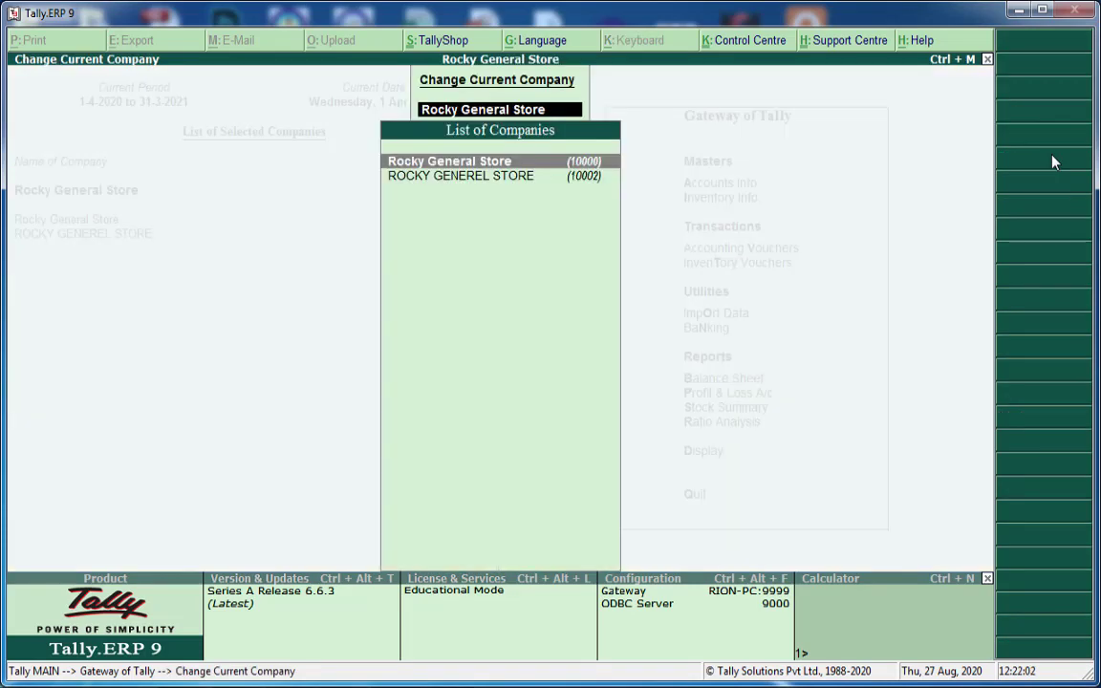
pyautogui.press('Down')
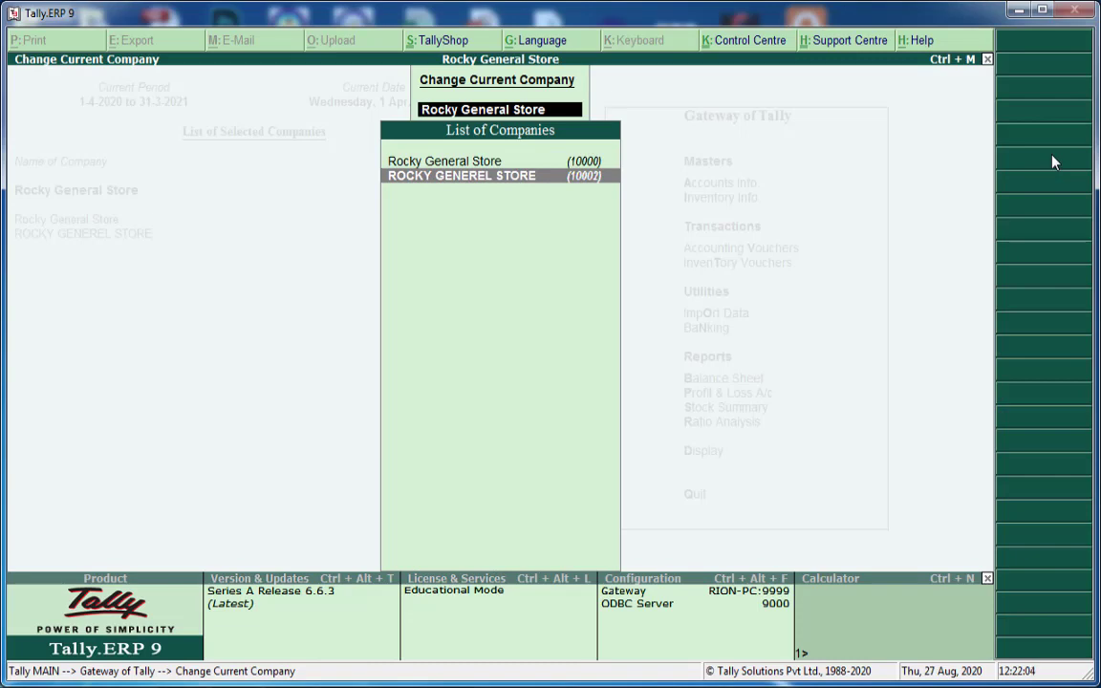
pyautogui.press('Return')
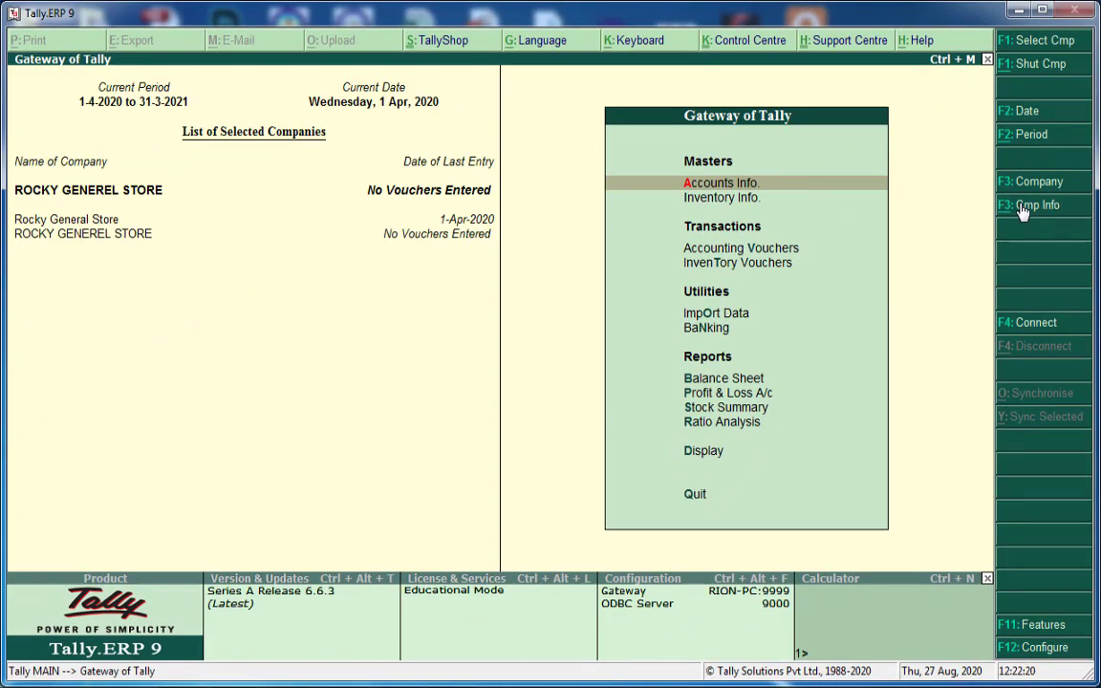
# - Open the company ROCKY GENEREL STORE (10002) for alteration
pyautogui.click(1021, 208)
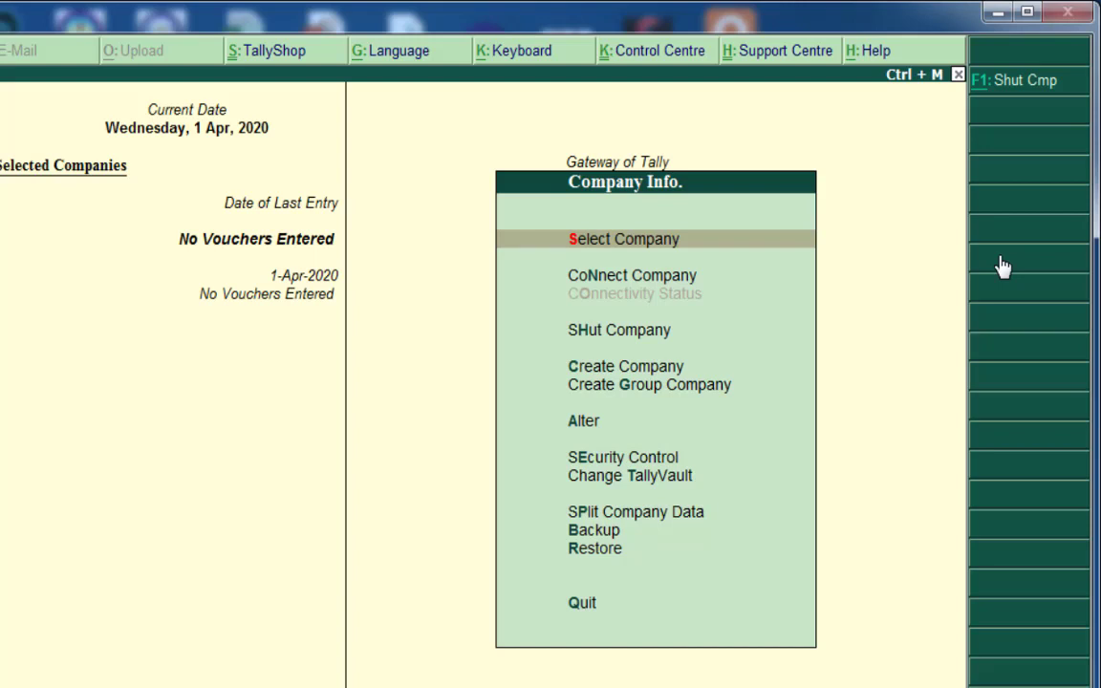
pyautogui.press('Down')
pyautogui.press('Down')
pyautogui.press('Down')
pyautogui.press('Down')
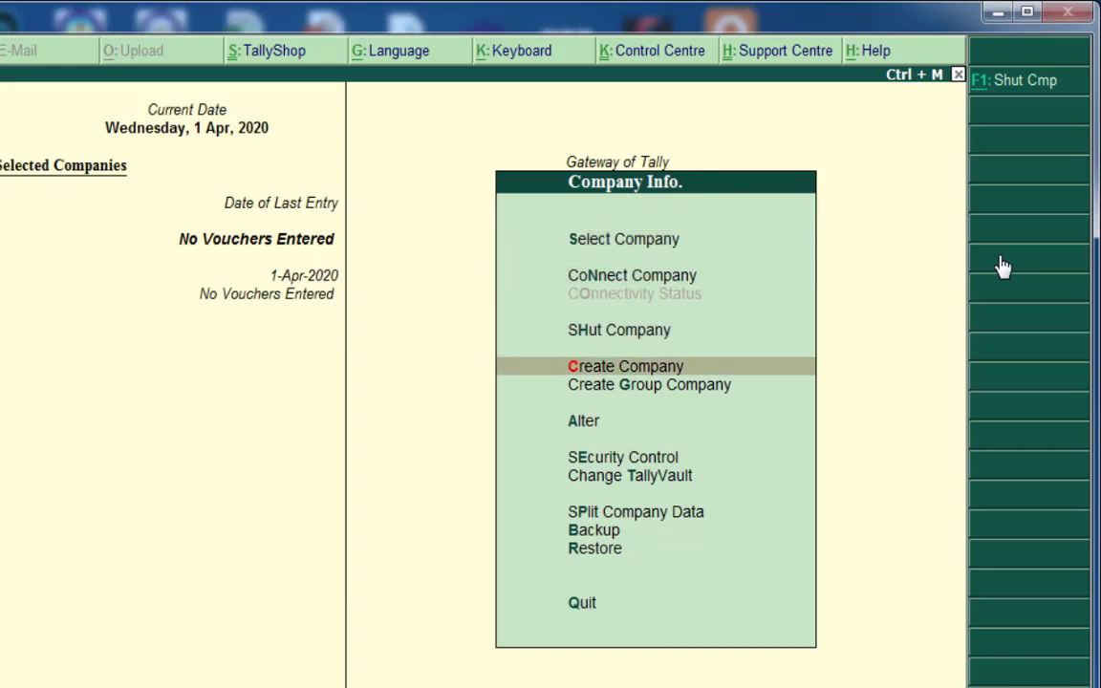
pyautogui.press('Down')
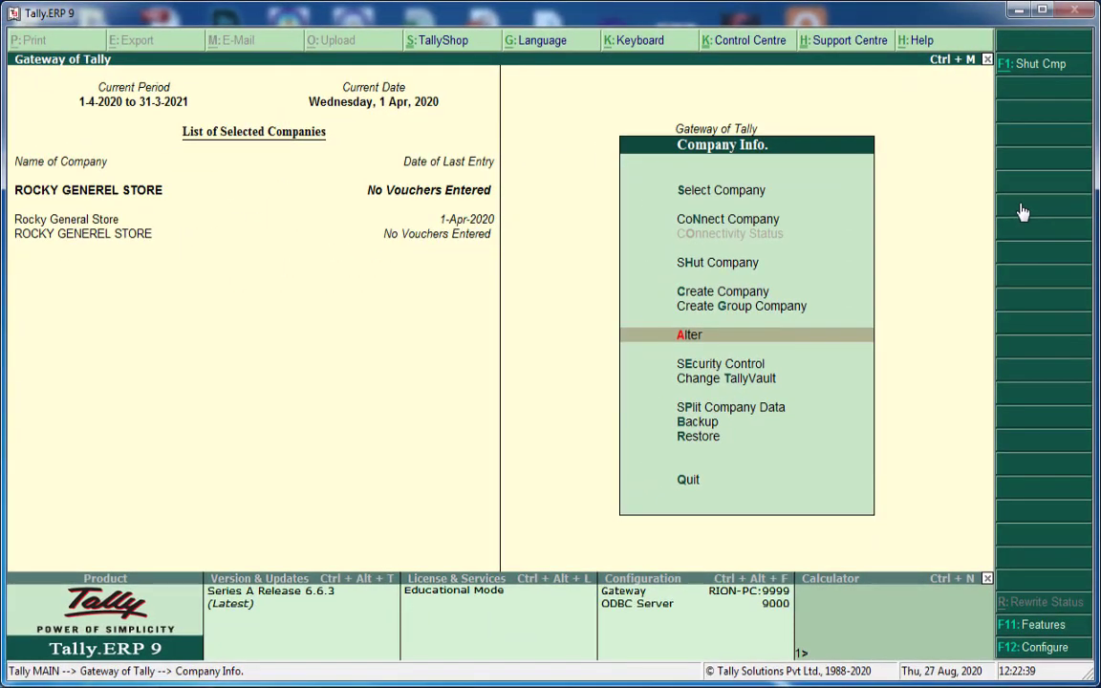
pyautogui.press('Return')
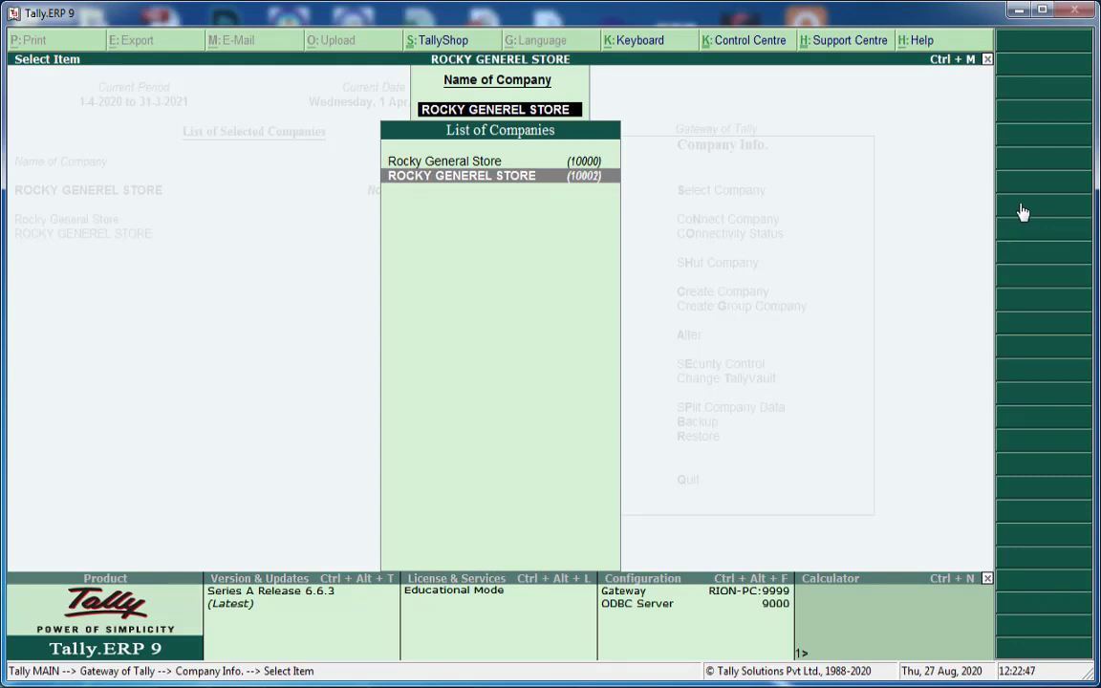
pyautogui.press('Return')
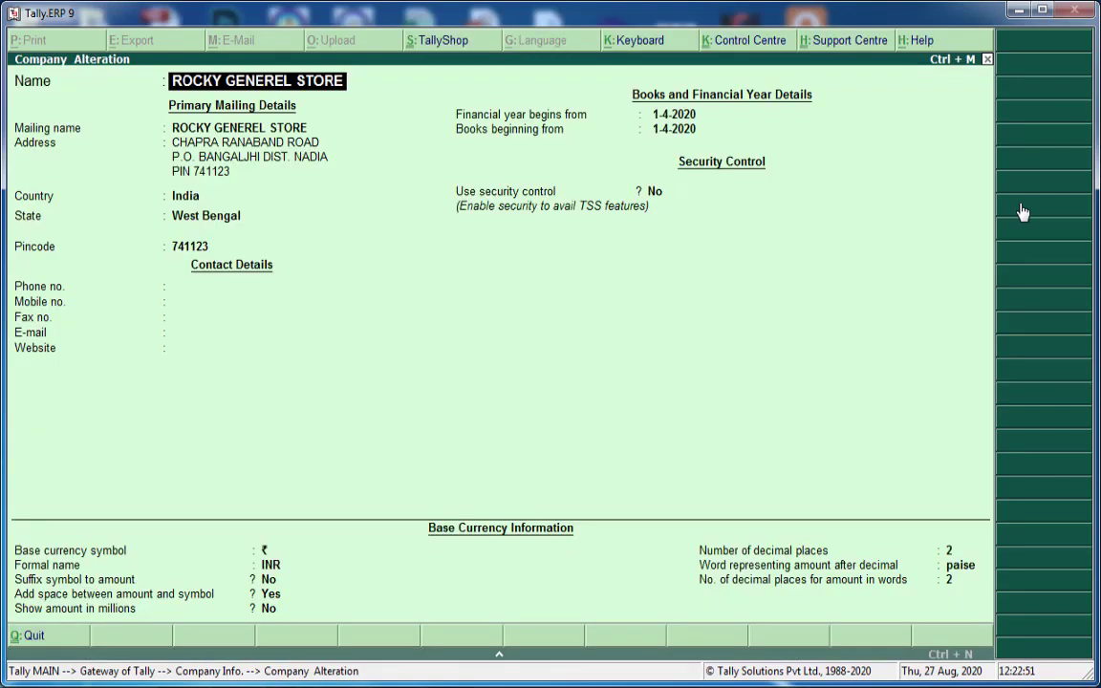
# - Go through the company's name, mailing details and contact details, keeping every entry as it is
pyautogui.press('Return')
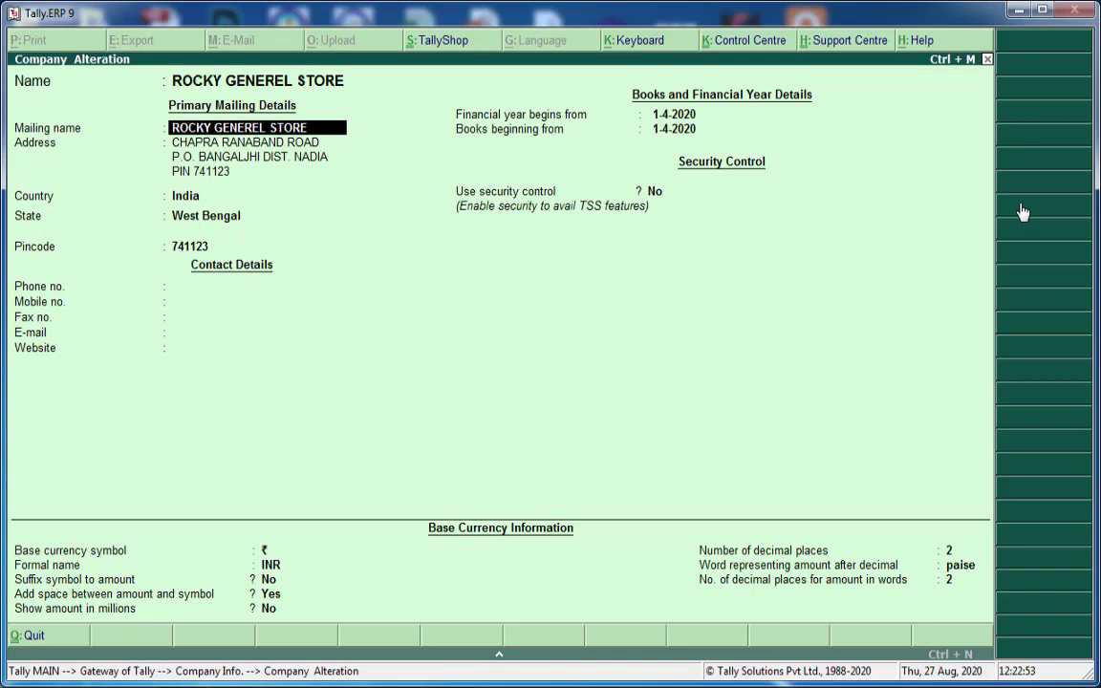
pyautogui.press('BackSpace')
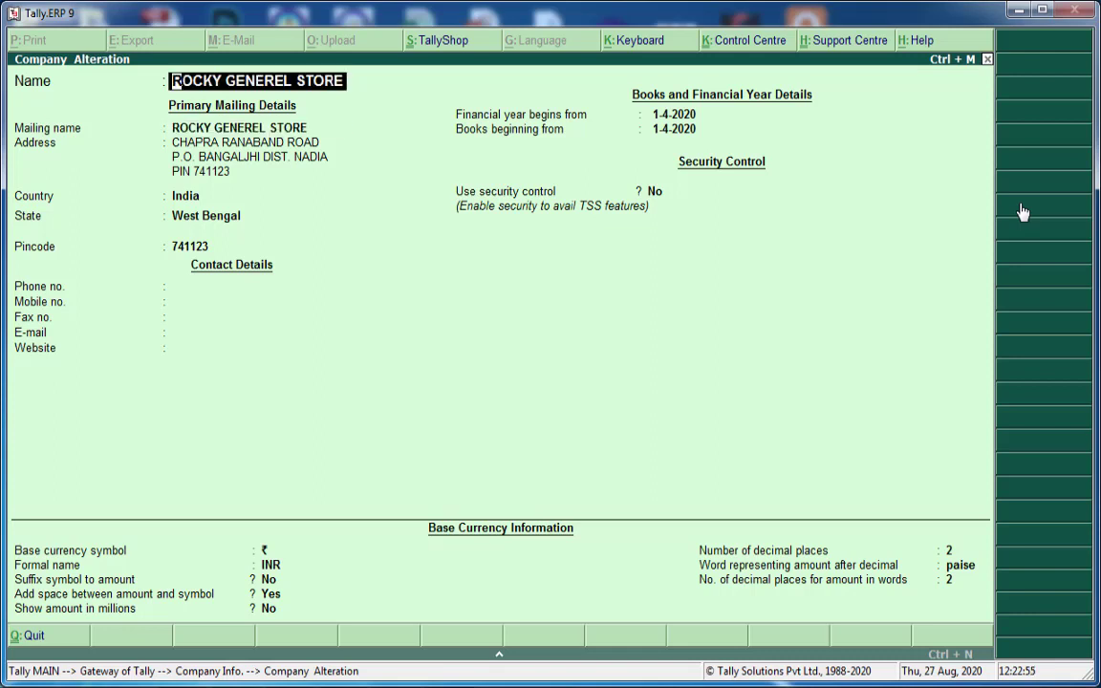
pyautogui.press('Return')
pyautogui.press('Return')
pyautogui.press('Return')
pyautogui.press('Return')
pyautogui.press('Return')
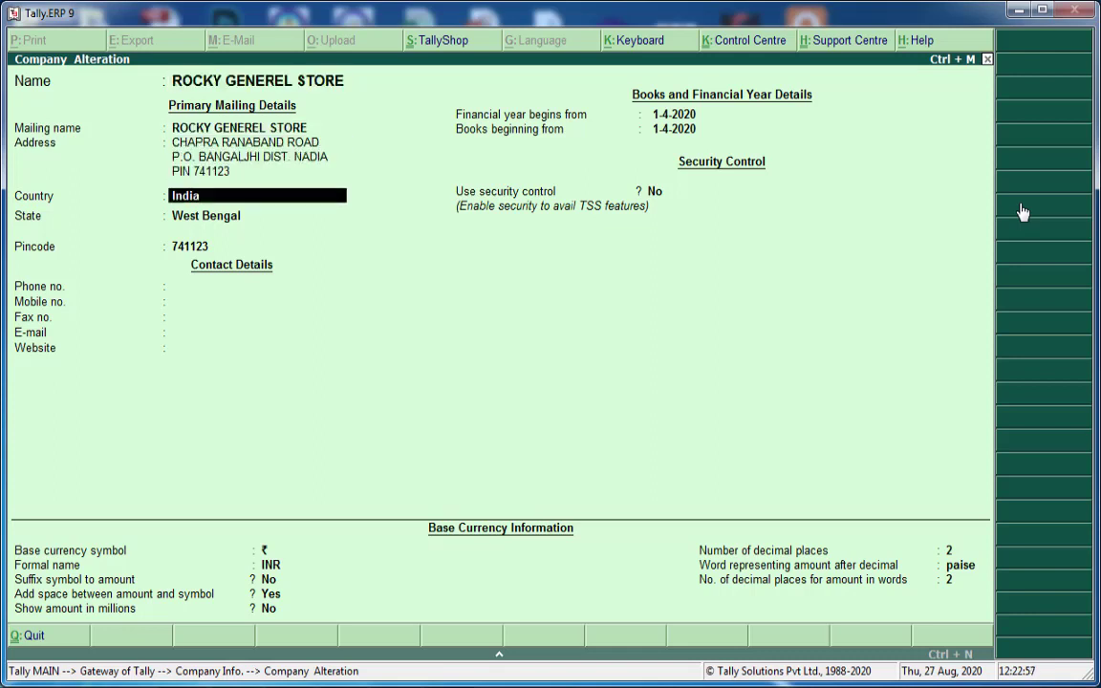
pyautogui.press('Return')
pyautogui.press('Return')
pyautogui.press('Return')
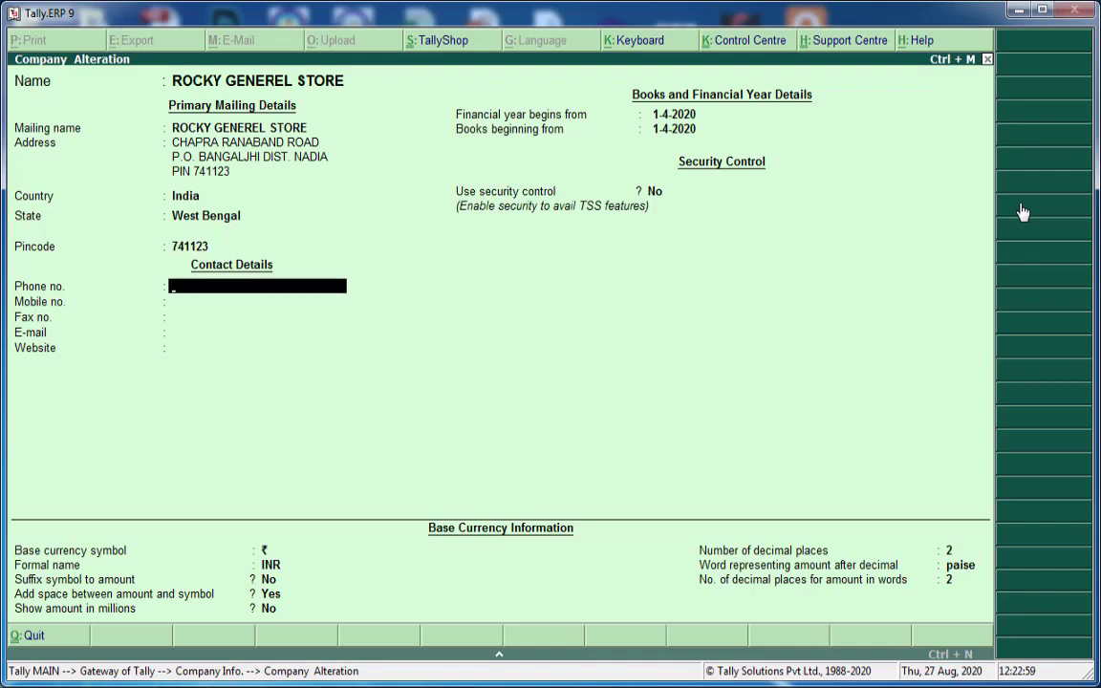
pyautogui.press('Return')
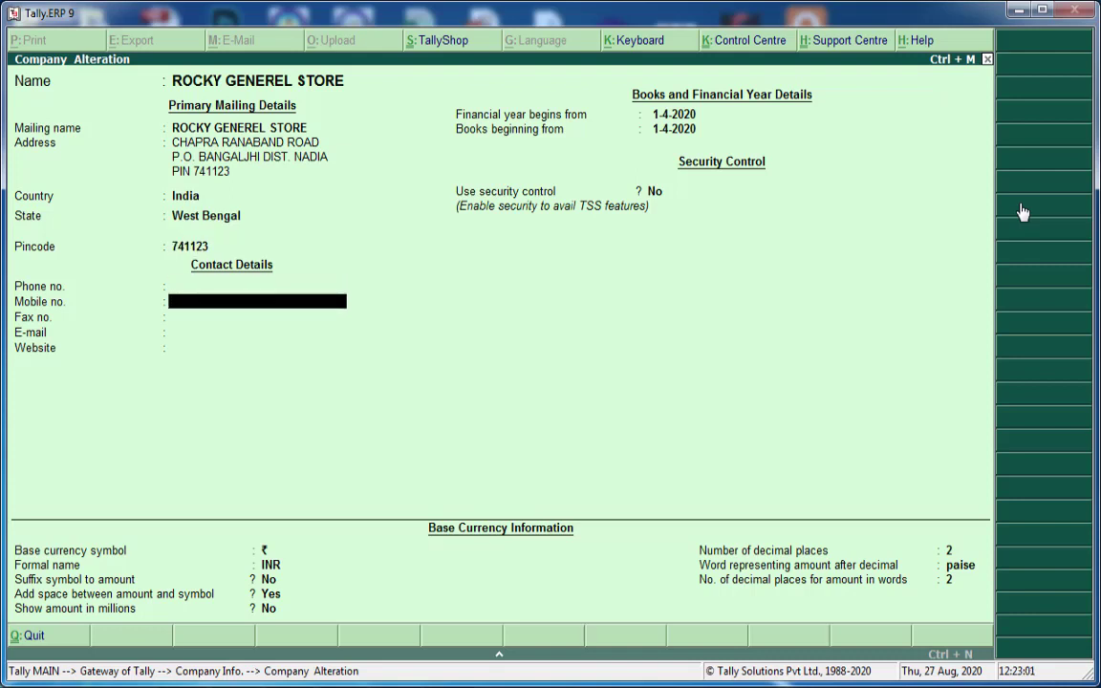
pyautogui.press('Return')
pyautogui.press('Return')
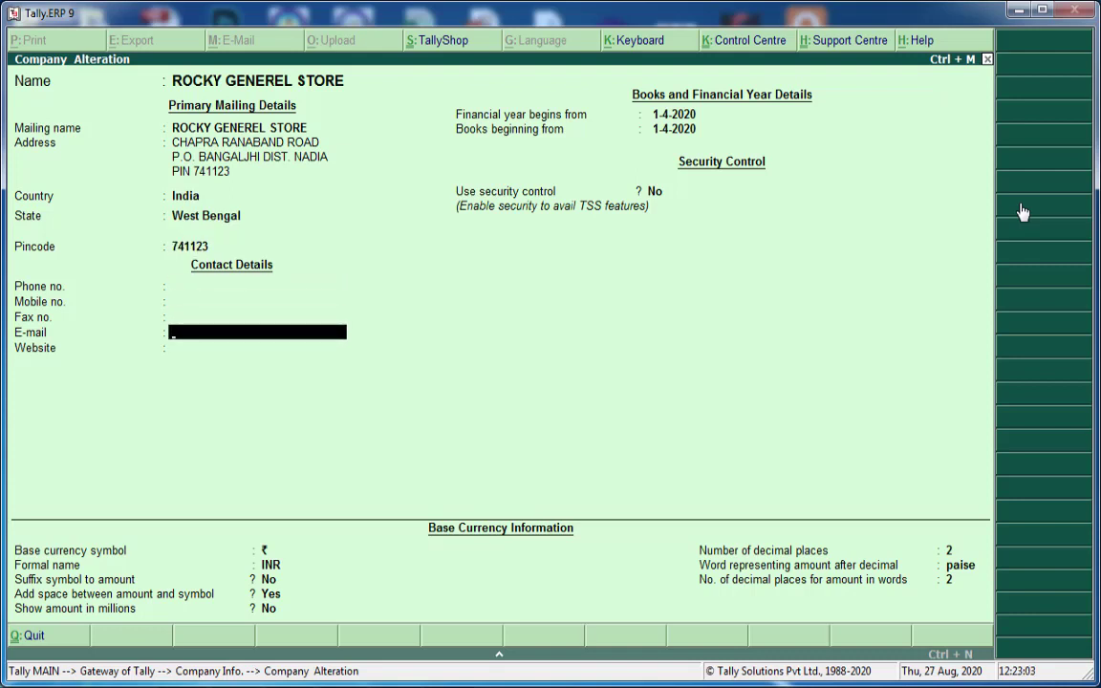
pyautogui.press('Return')
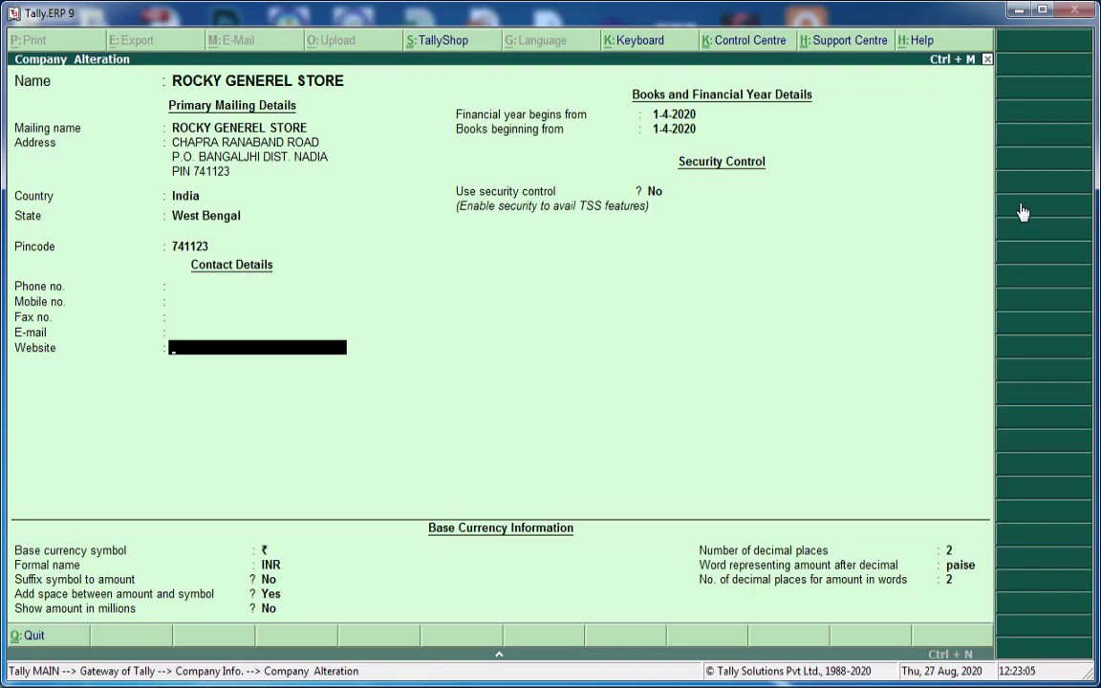
pyautogui.press('Return')
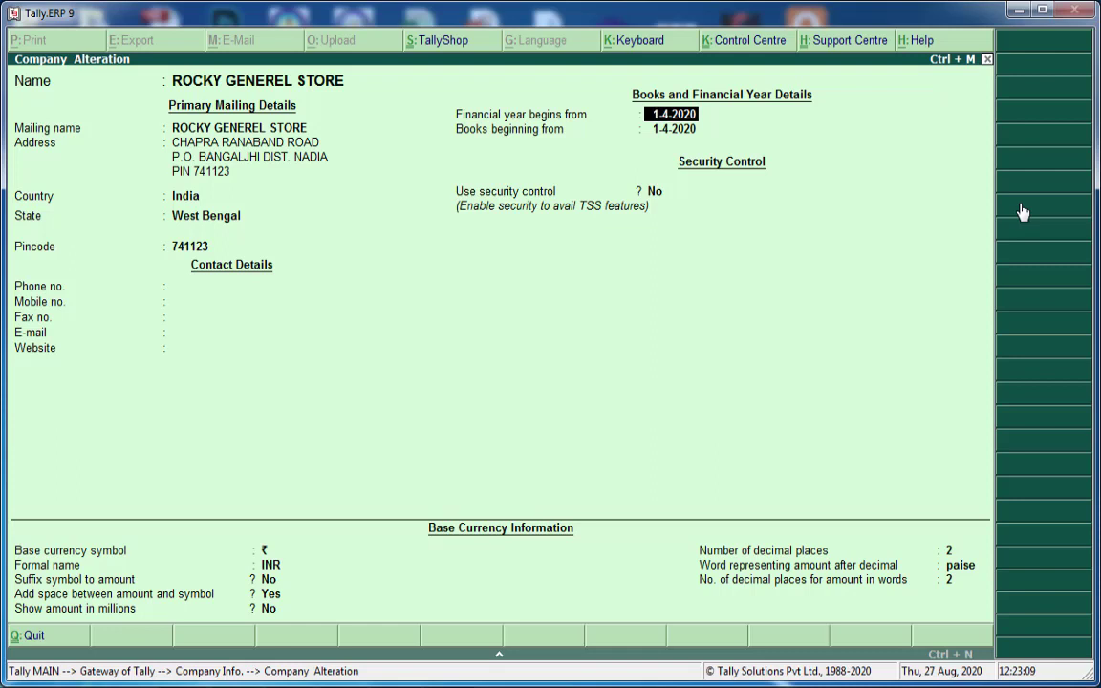
# - Go through the books and financial year dates, security control and base currency settings, keeping the existing entries
pyautogui.press('Return')
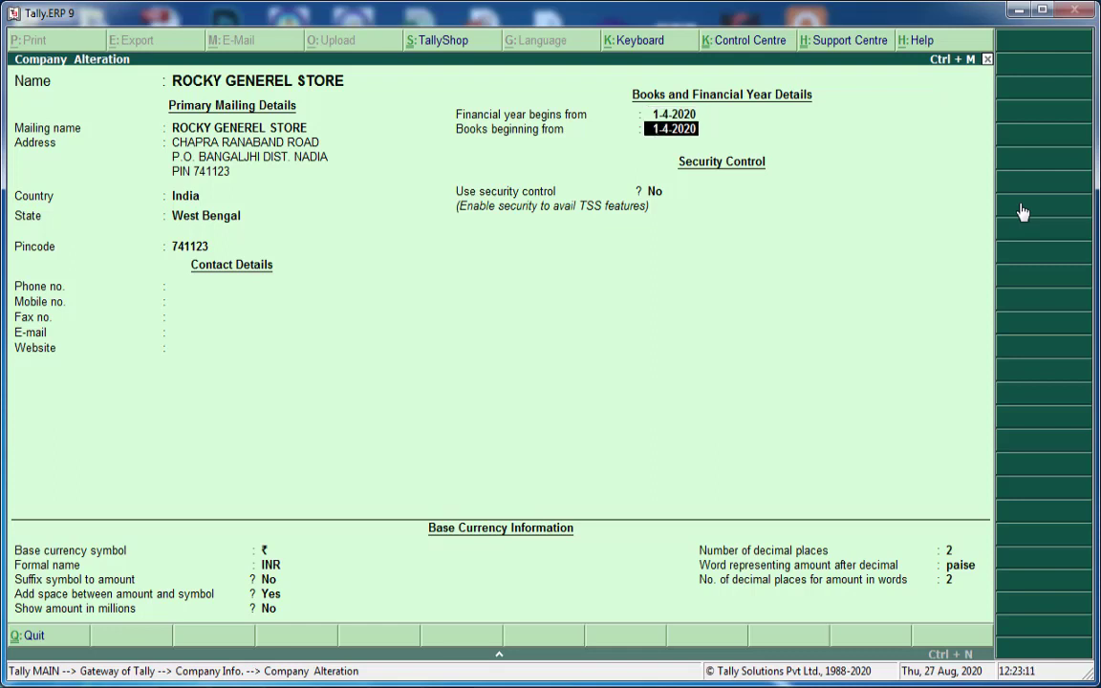
pyautogui.press('Return')
pyautogui.press('Return')
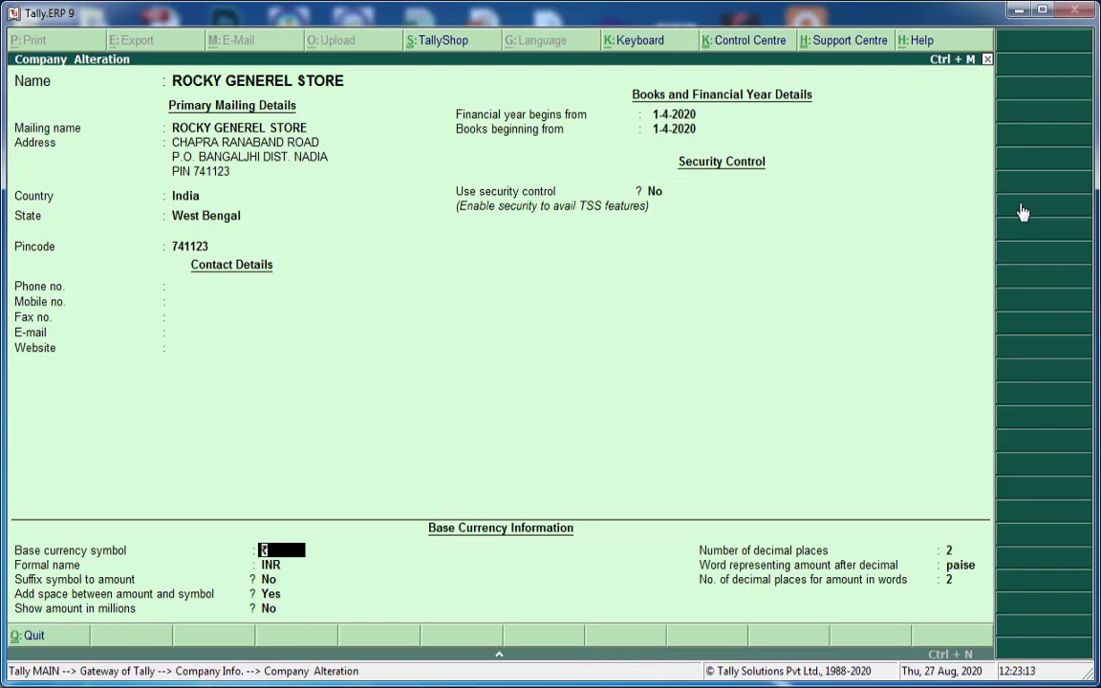
pyautogui.press('Return')
pyautogui.press('Return')
pyautogui.press('Return')
pyautogui.press('Return')
pyautogui.press('Return')
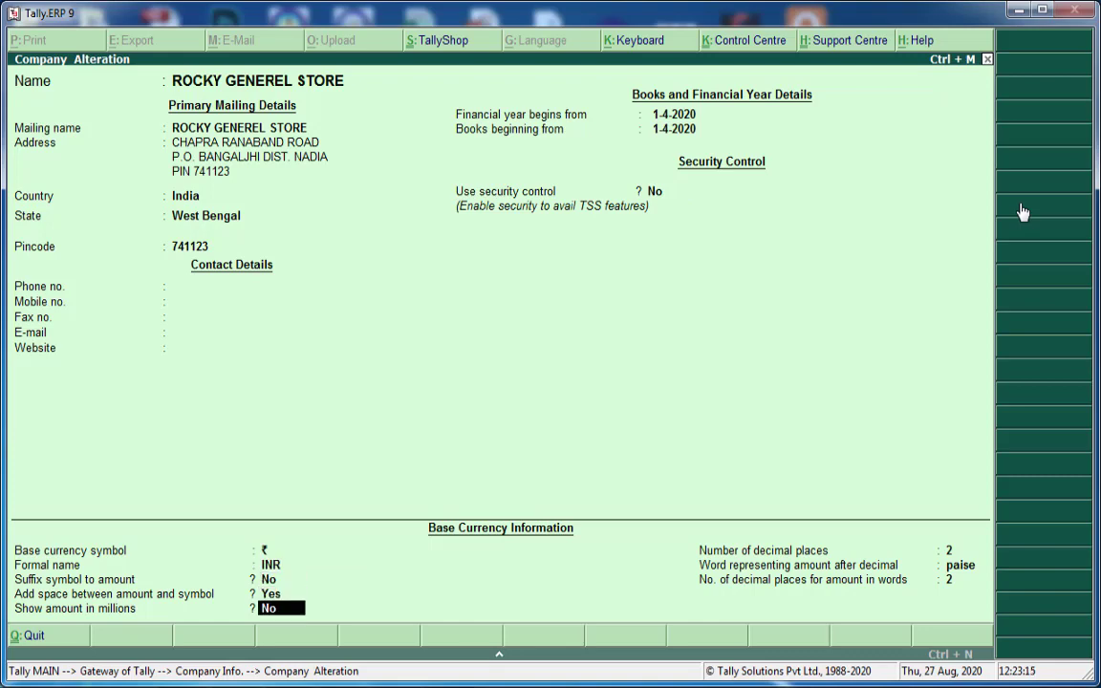
pyautogui.press('Return')
pyautogui.press('Return')
pyautogui.press('Return')
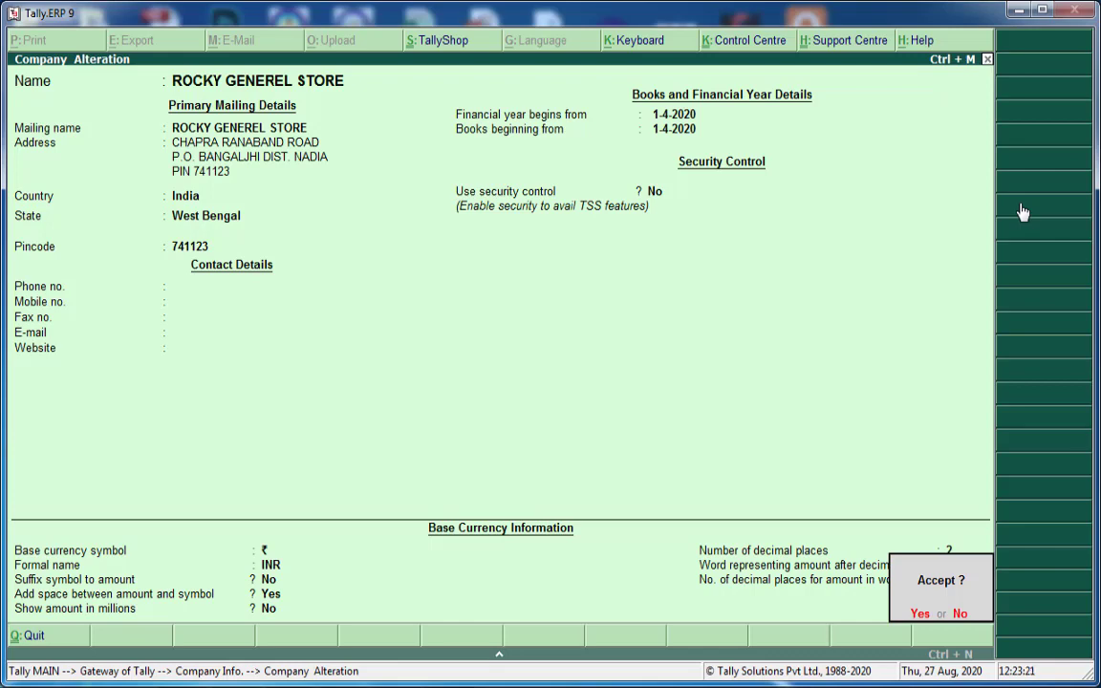
# - Accept the company alteration and return to the Gateway of Tally without altering another company
pyautogui.press('y')
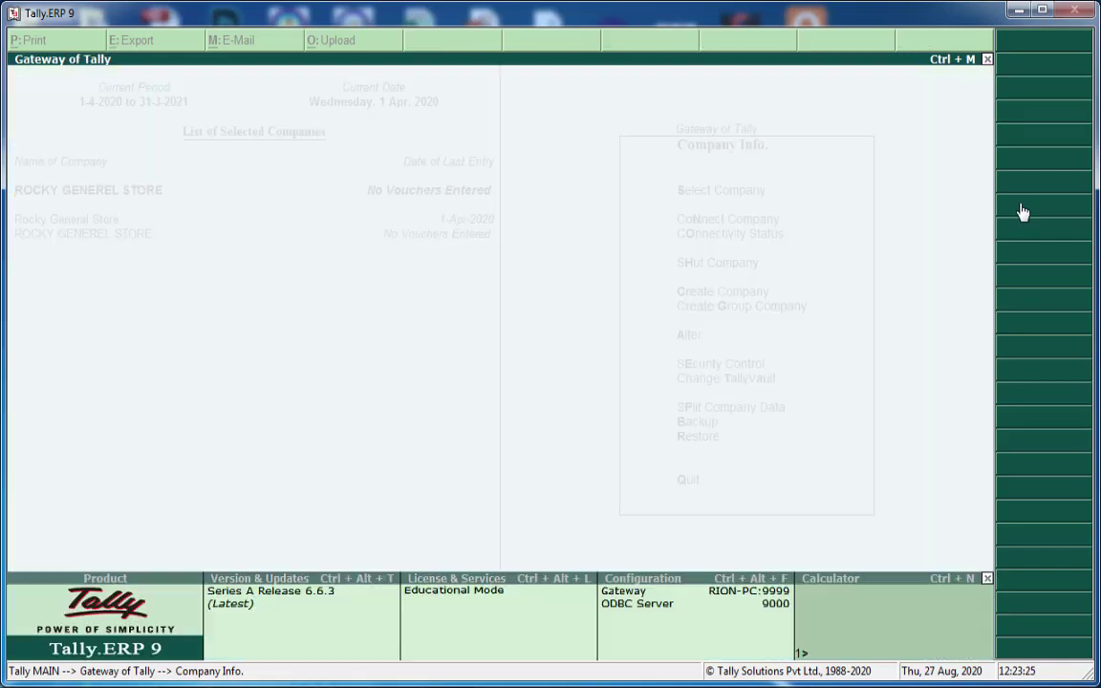
pyautogui.press('s')
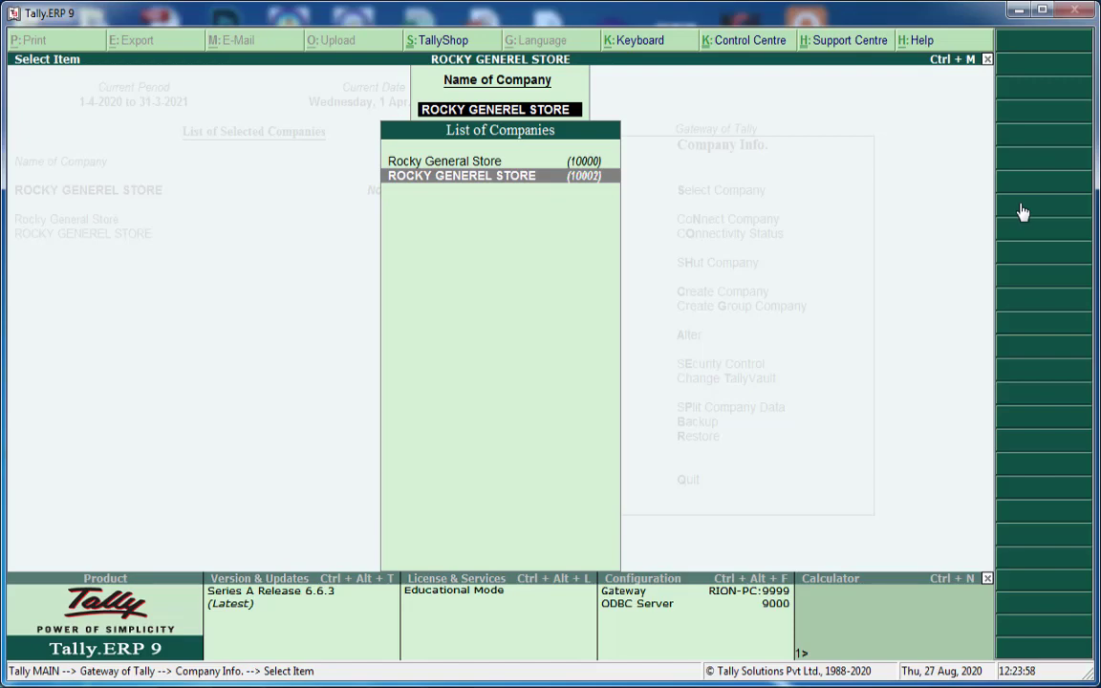
pyautogui.press('Escape')
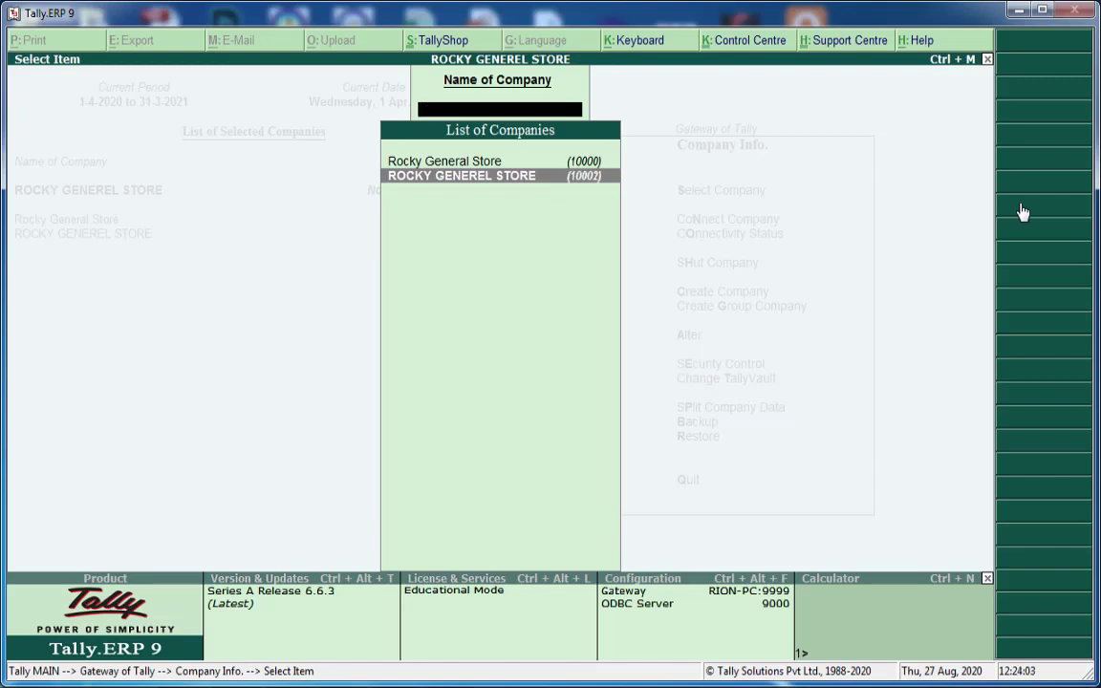
pyautogui.press('Escape')
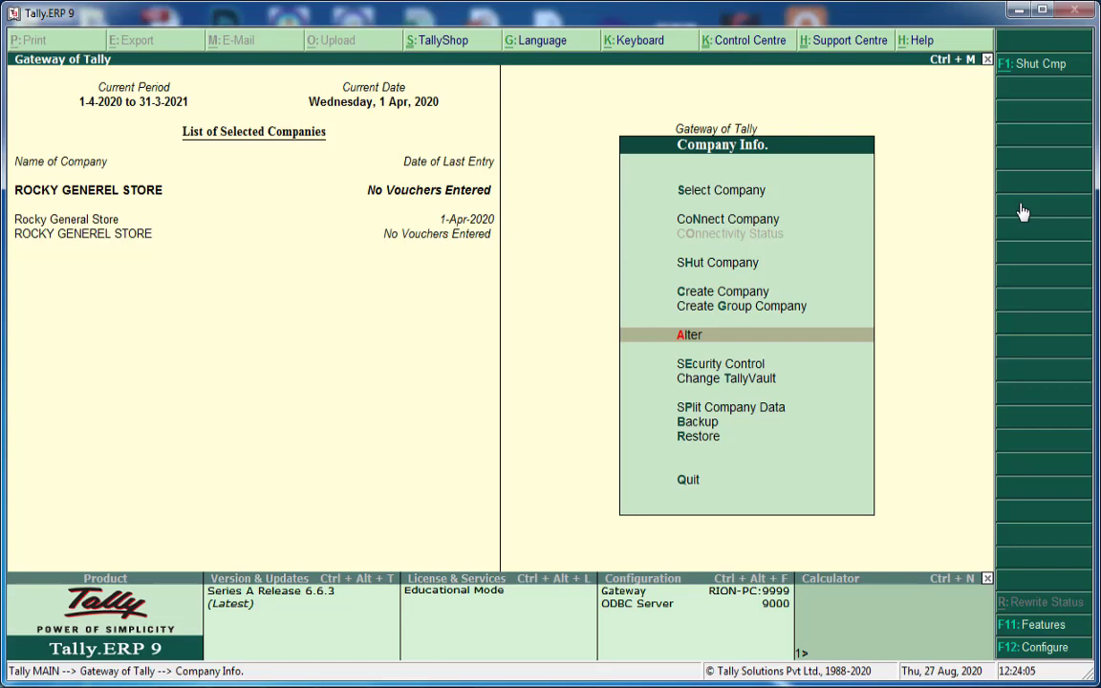
pyautogui.press('Escape')
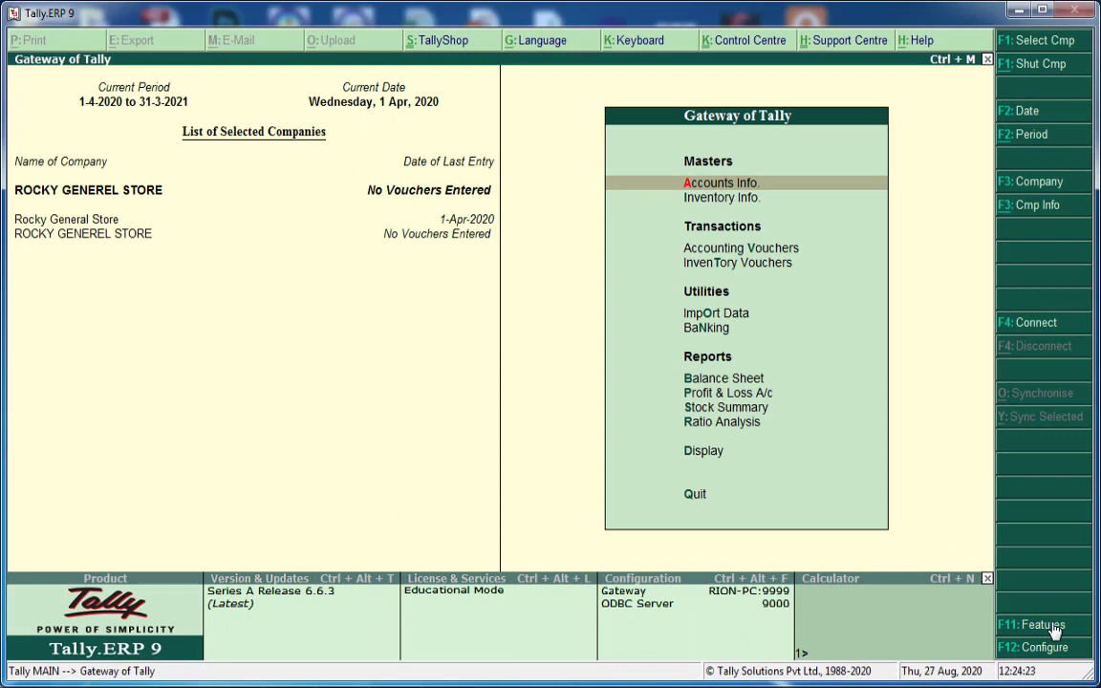
# - Open the accounting features of the company ROCKY GENEREL STORE (10002)
pyautogui.click(1042, 625)
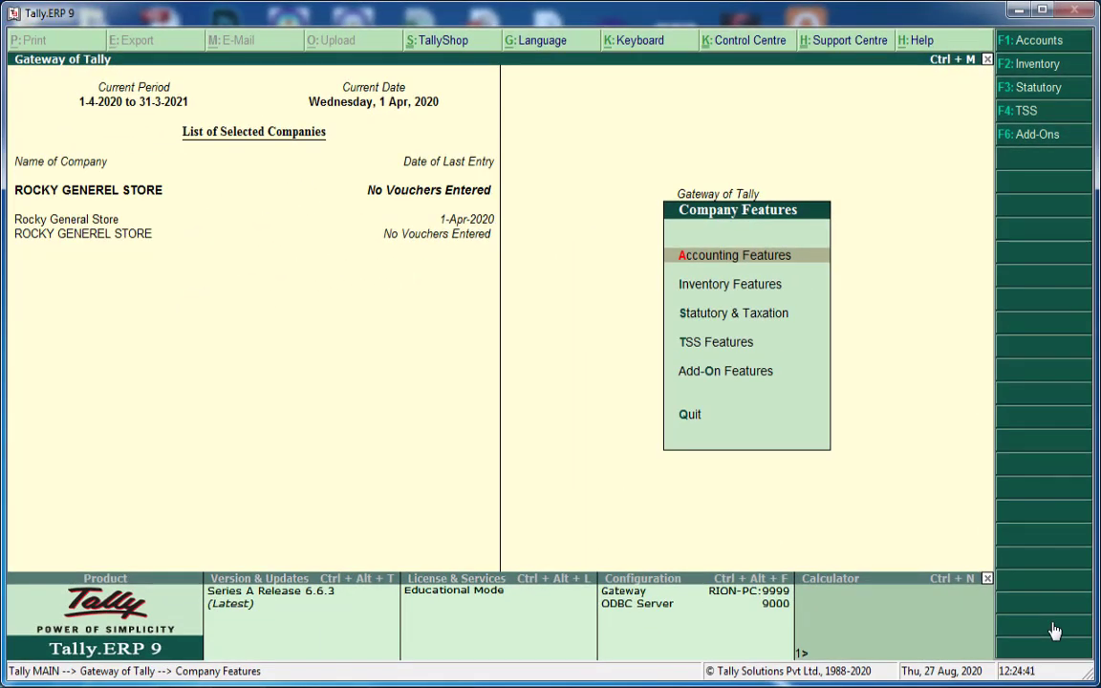
pyautogui.press('Return')
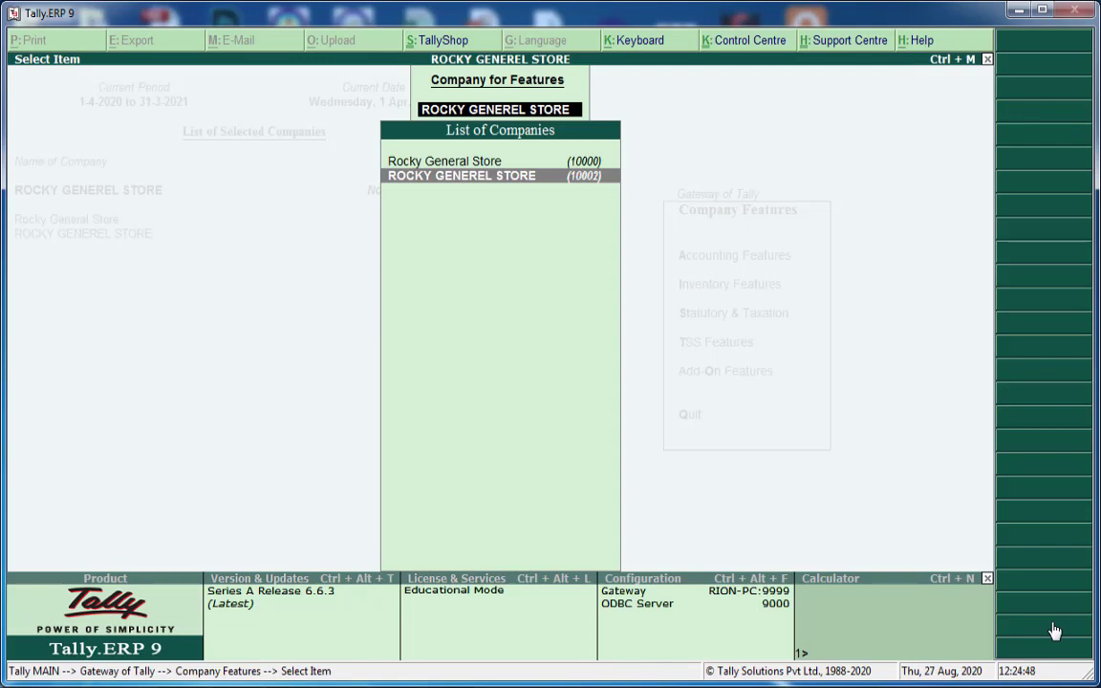
pyautogui.press('Return')
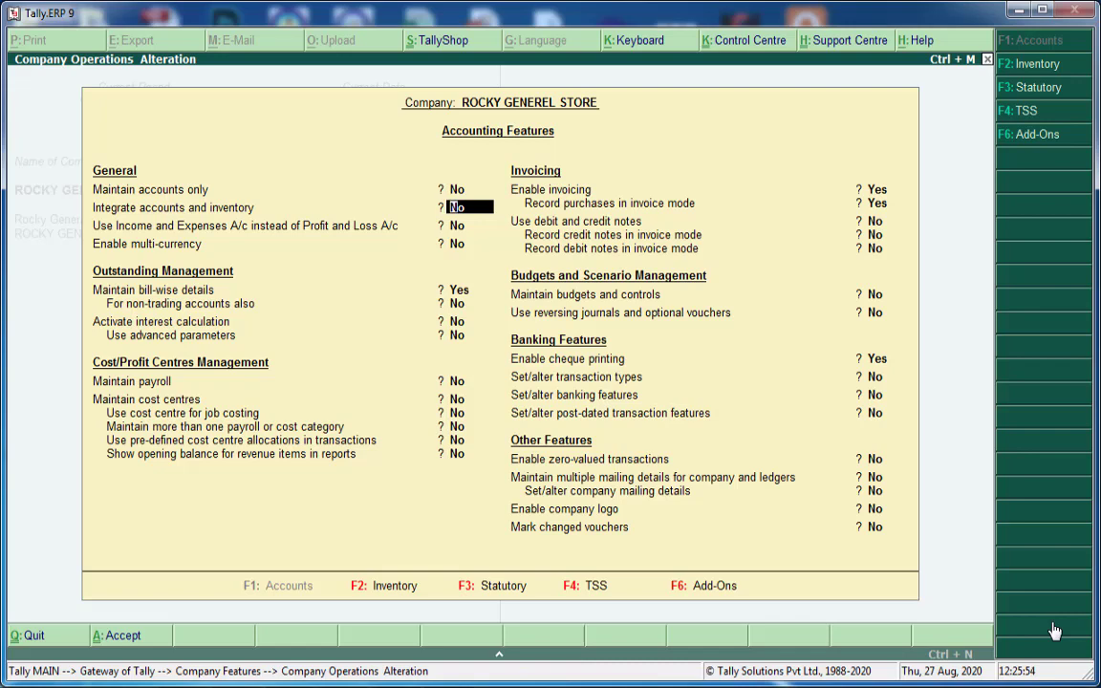
# - Set Maintain accounts only to Yes in the company's accounting features
pyautogui.press('Up')
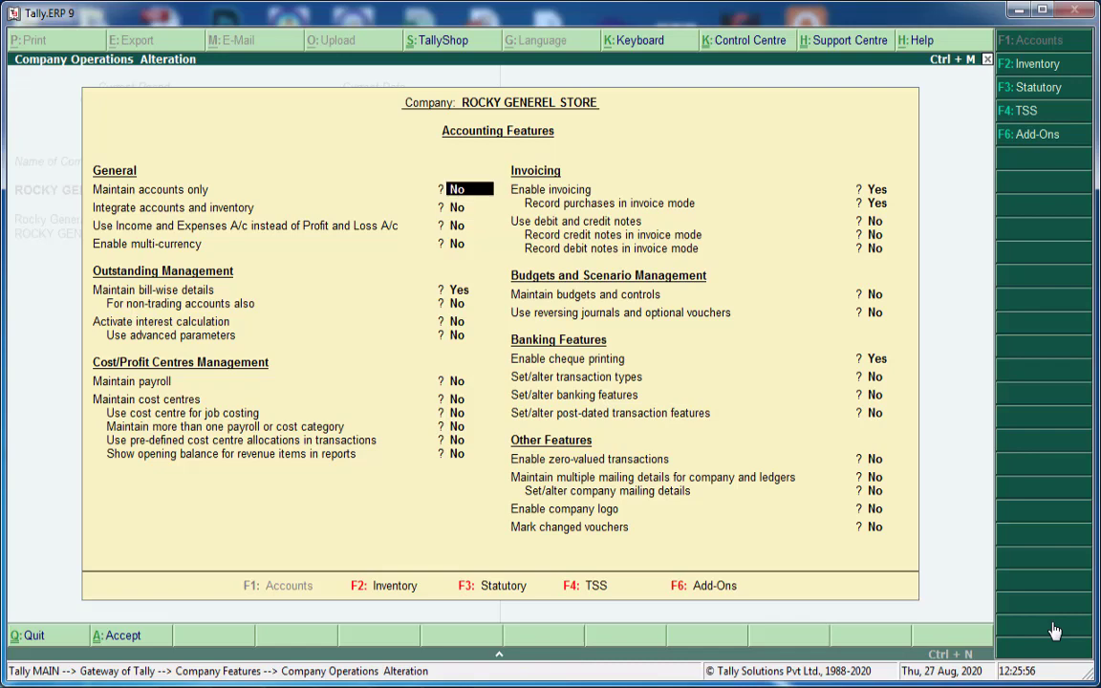
pyautogui.press('Down')
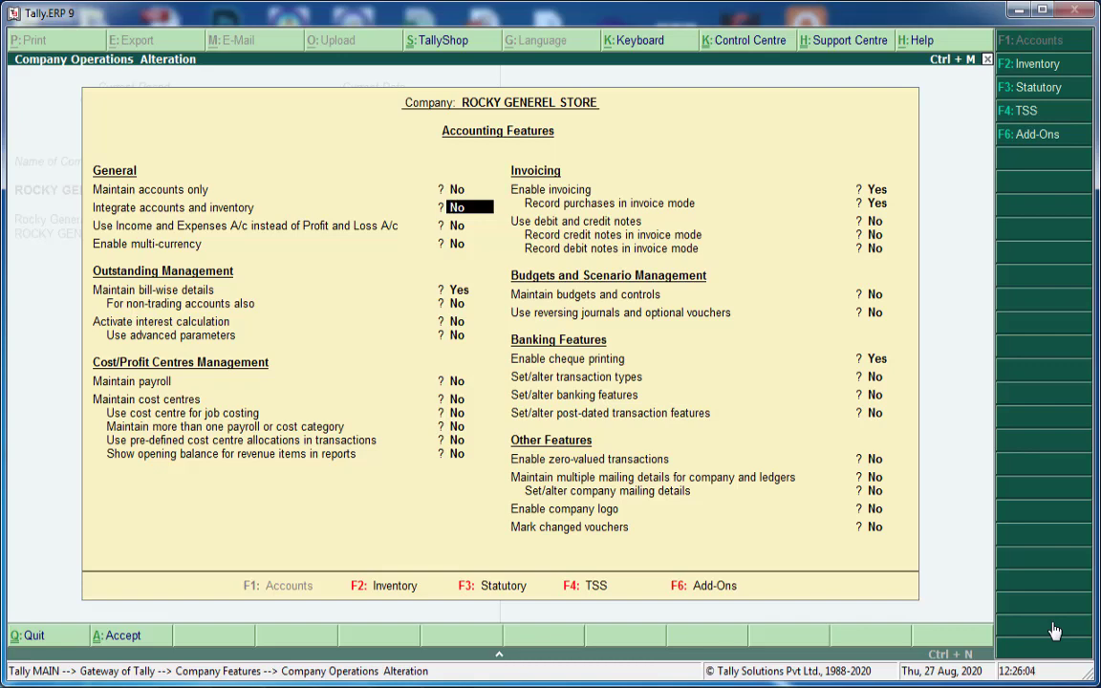
pyautogui.press('Up')
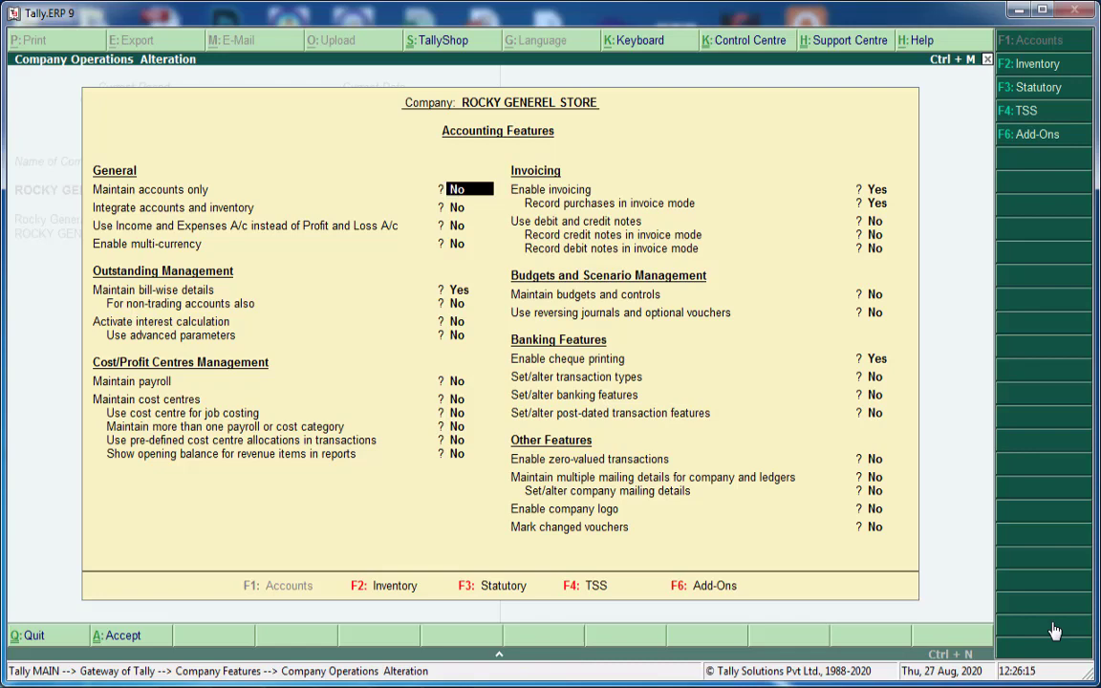
pyautogui.write('Y')
pyautogui.press('Return')
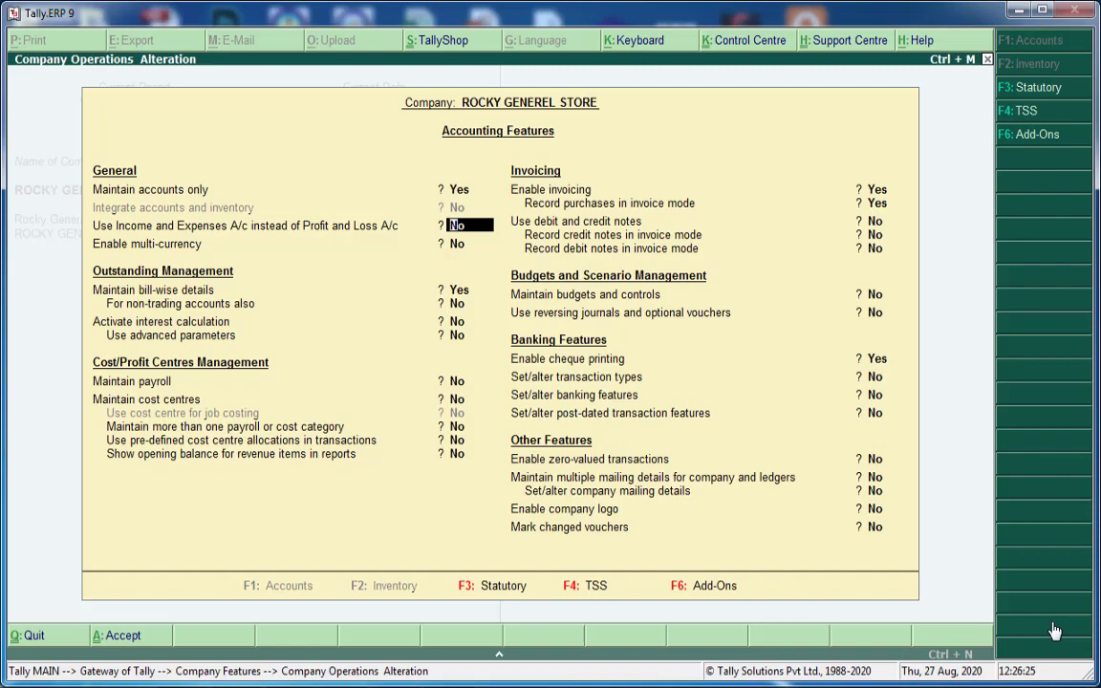
# - Quit the accounting features without accepting the change and return to the Gateway of Tally
pyautogui.press('BackSpace')
pyautogui.press('Escape')
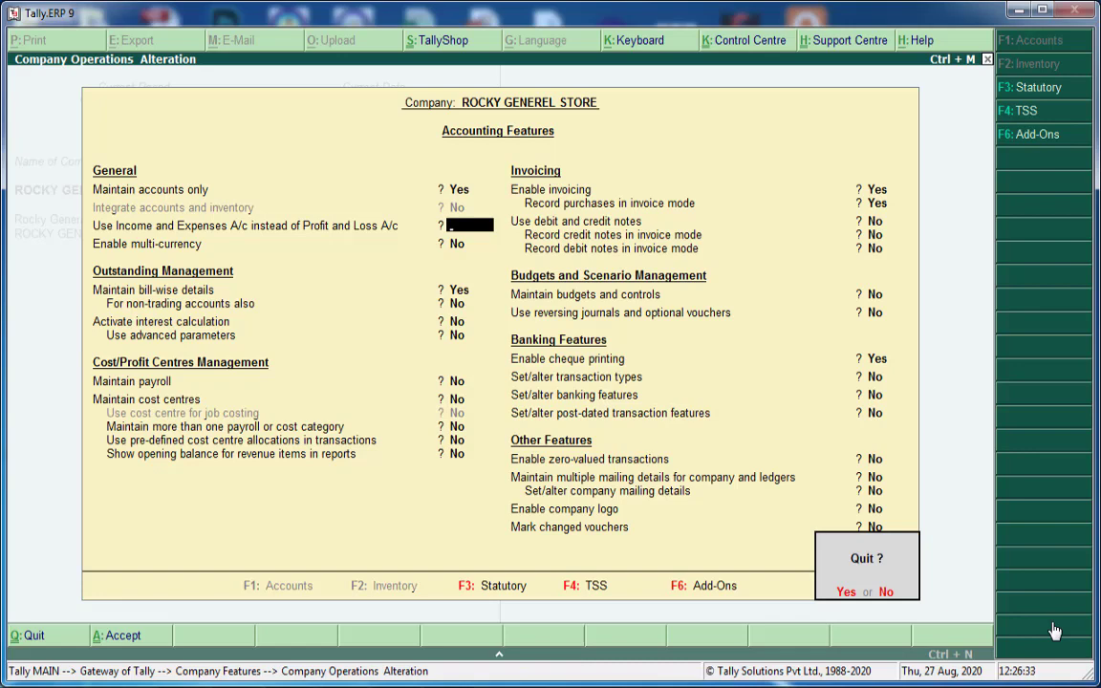
pyautogui.press('Return')
pyautogui.press('Escape')
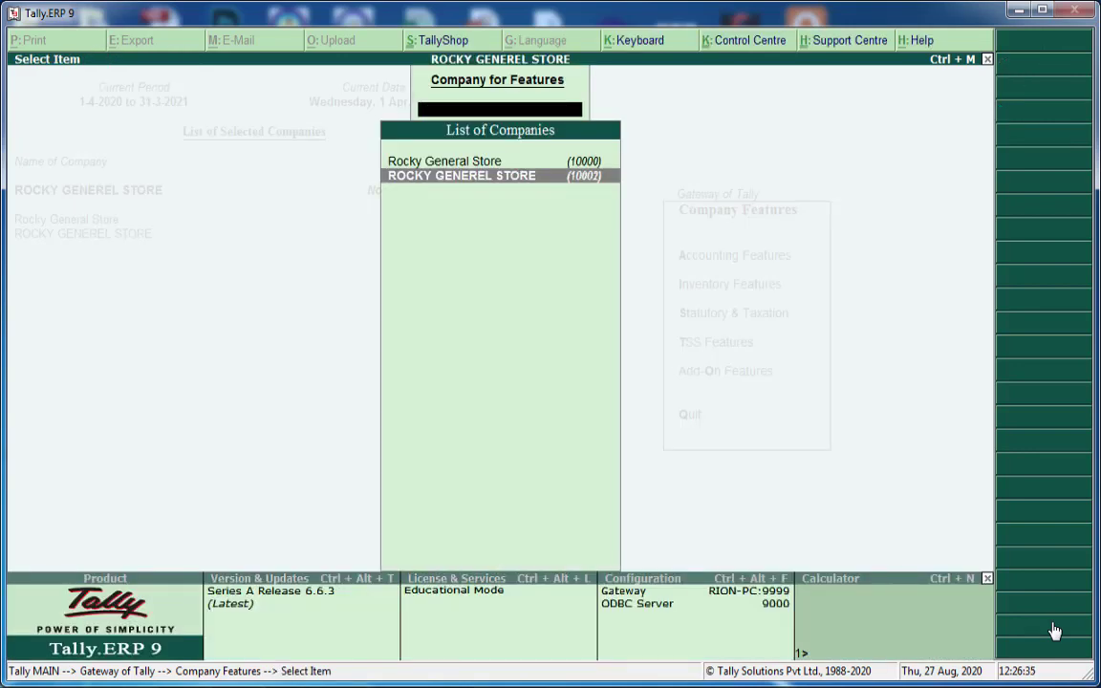
pyautogui.press('Escape')
pyautogui.press('Escape')
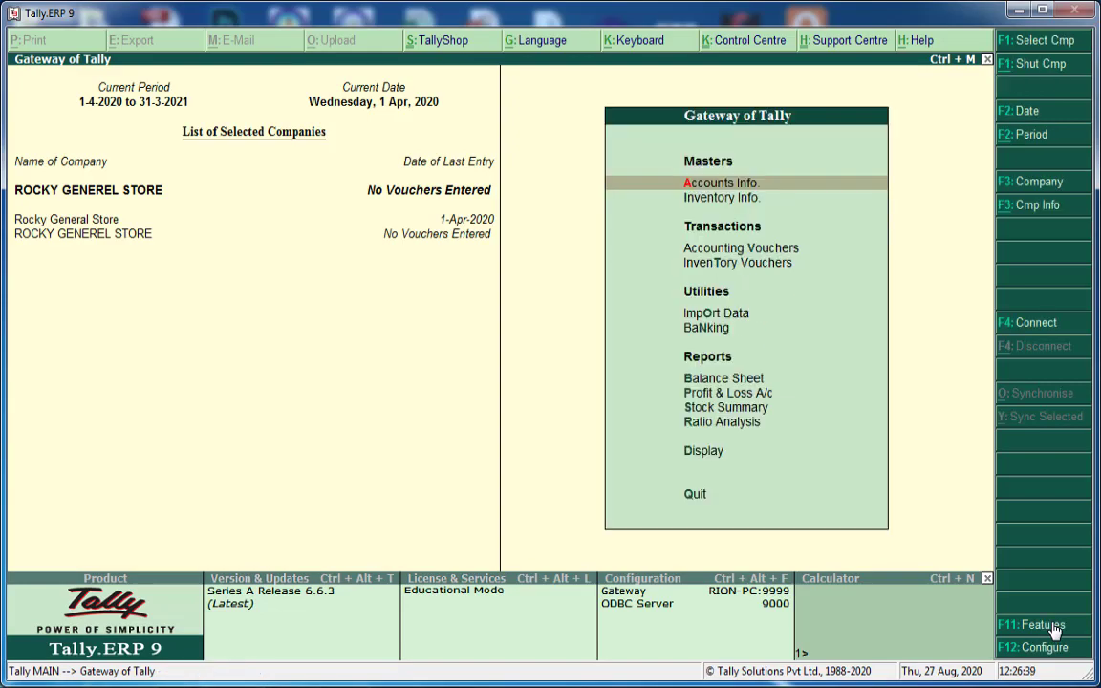
pyautogui.press('Down')
pyautogui.press('Up')
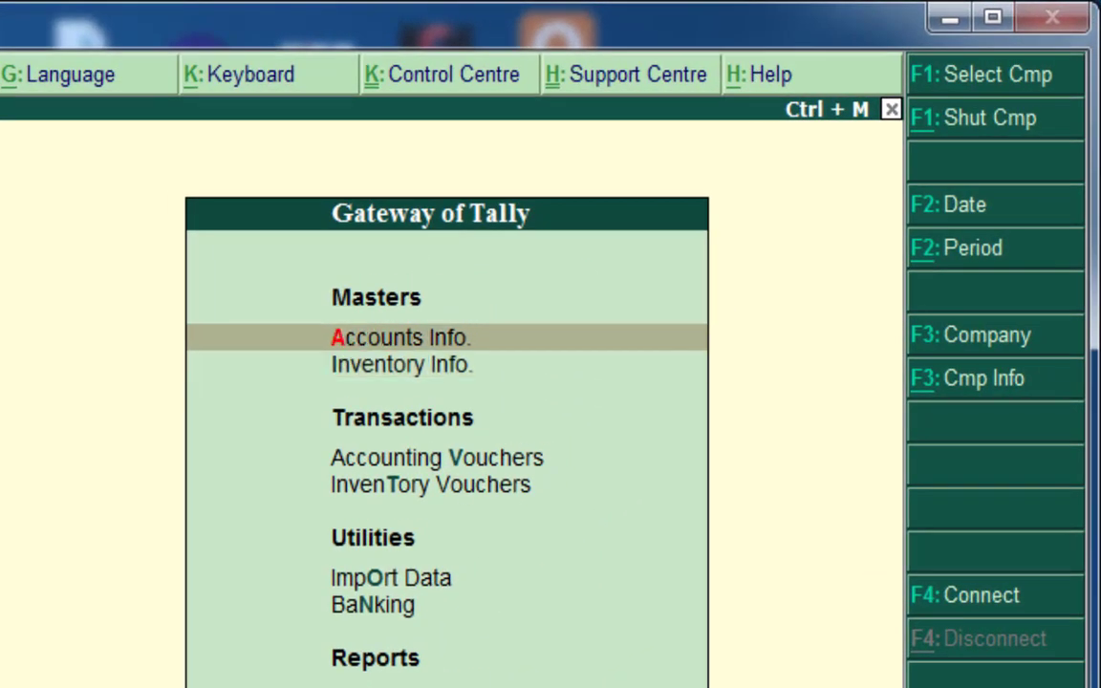
pyautogui.press('Down')
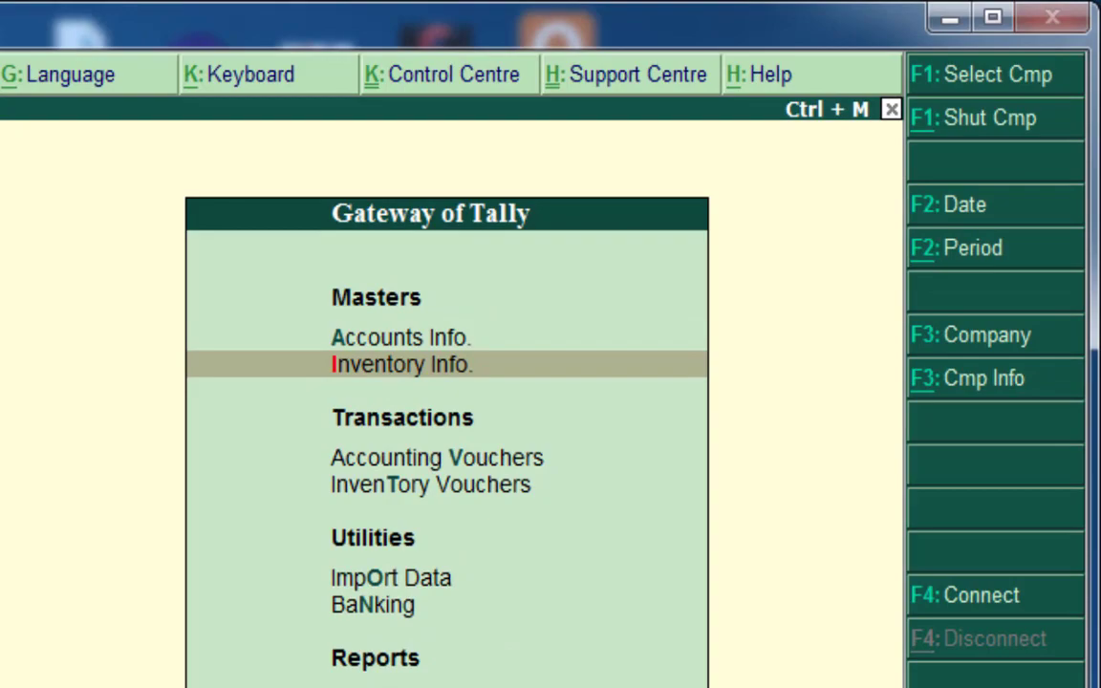
pyautogui.press('Up')
pyautogui.press('Down')
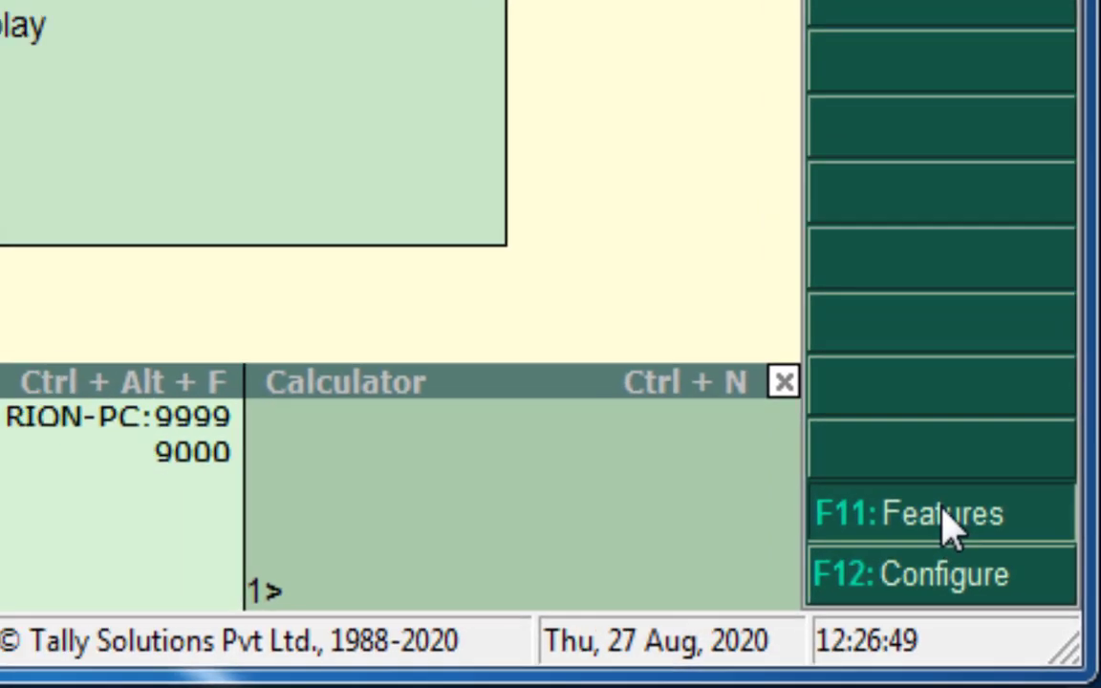
# - Open the accounting features of ROCKY GENEREL STORE (10002) and set Maintain accounts only to Yes
pyautogui.click(932, 501)
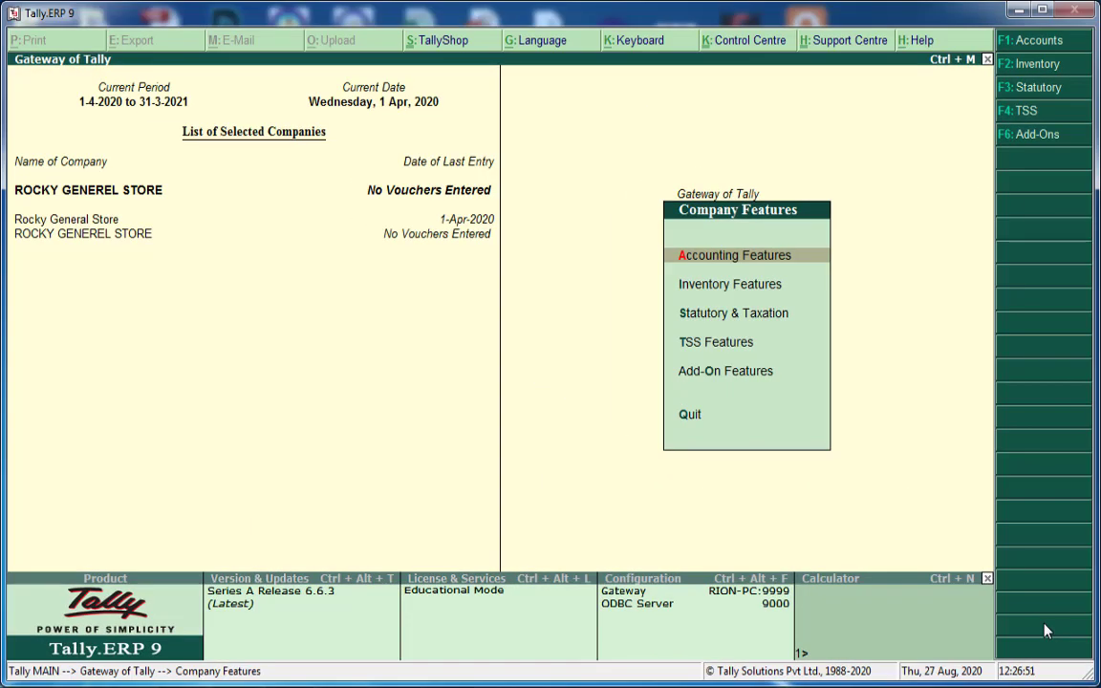
pyautogui.press('Return')
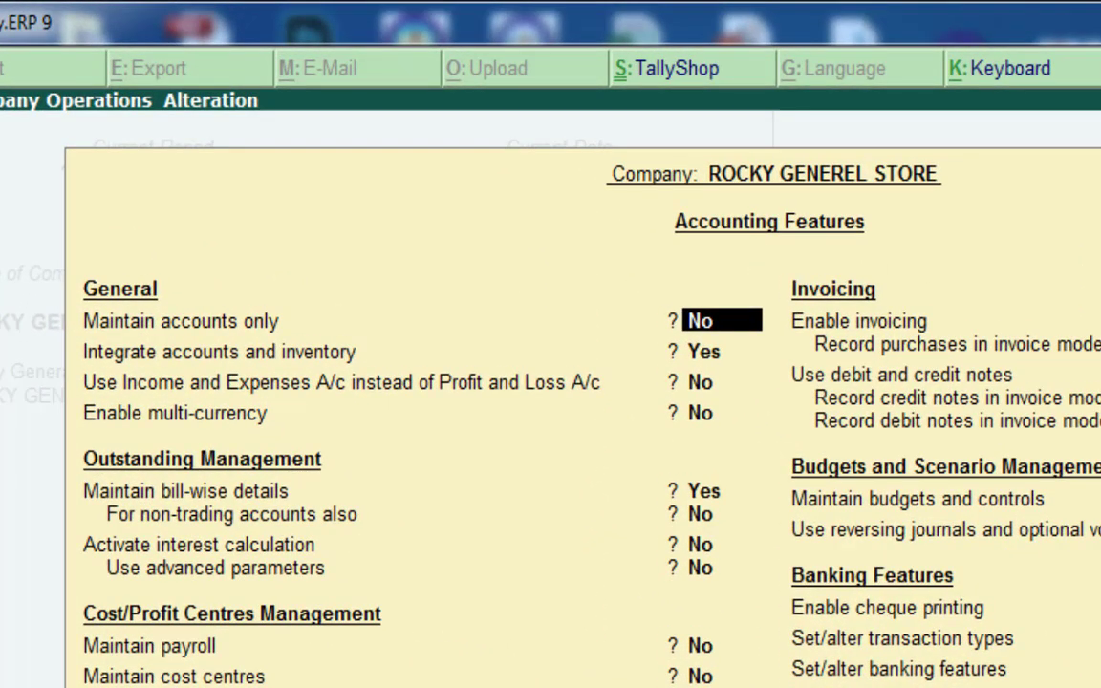
pyautogui.write('Y')
pyautogui.press('Return')
# - Go through the remaining accounting features, from income and expenses to marking changed vouchers, keeping the existing settings
pyautogui.press('Return')
pyautogui.press('Return')
pyautogui.press('Return')
pyautogui.press('Return')
pyautogui.press('Return')
pyautogui.press('Return')
pyautogui.press('Return')
pyautogui.press('Return')
pyautogui.press('Return')
pyautogui.press('Return')
pyautogui.press('Return')
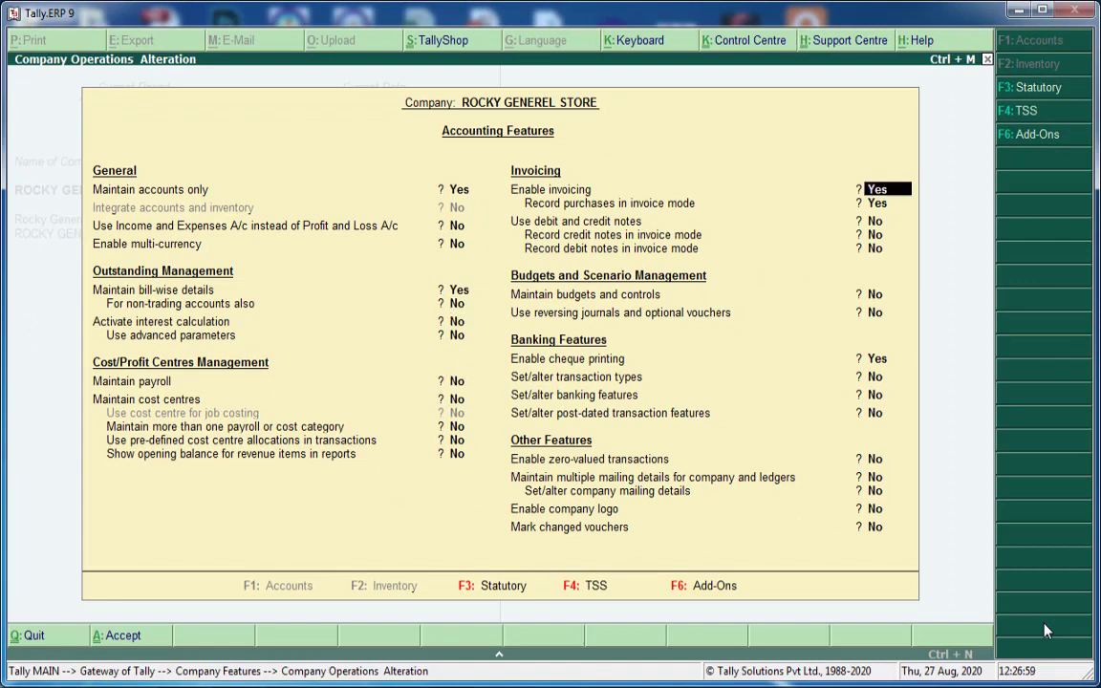
pyautogui.press('Return')
pyautogui.press('Return')
pyautogui.press('Return')
pyautogui.press('Return')
pyautogui.press('Return')
pyautogui.press('Return')
pyautogui.press('Return')
pyautogui.press('Return')
pyautogui.press('Return')
pyautogui.press('Return')
pyautogui.press('Return')
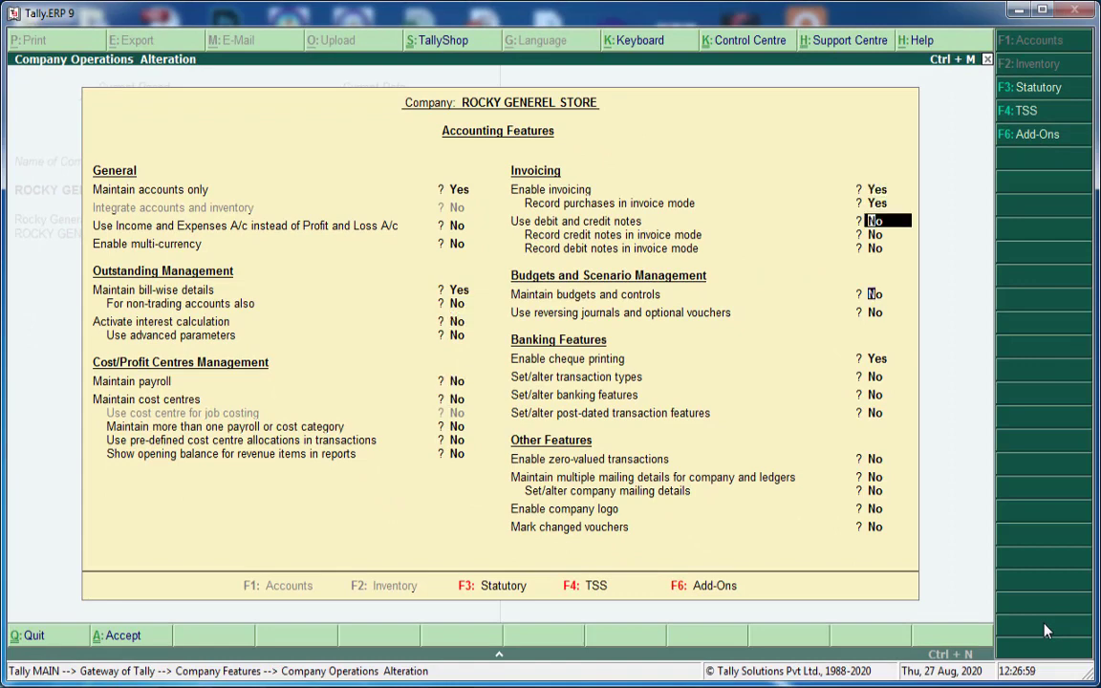
pyautogui.press('Return')
pyautogui.press('Return')
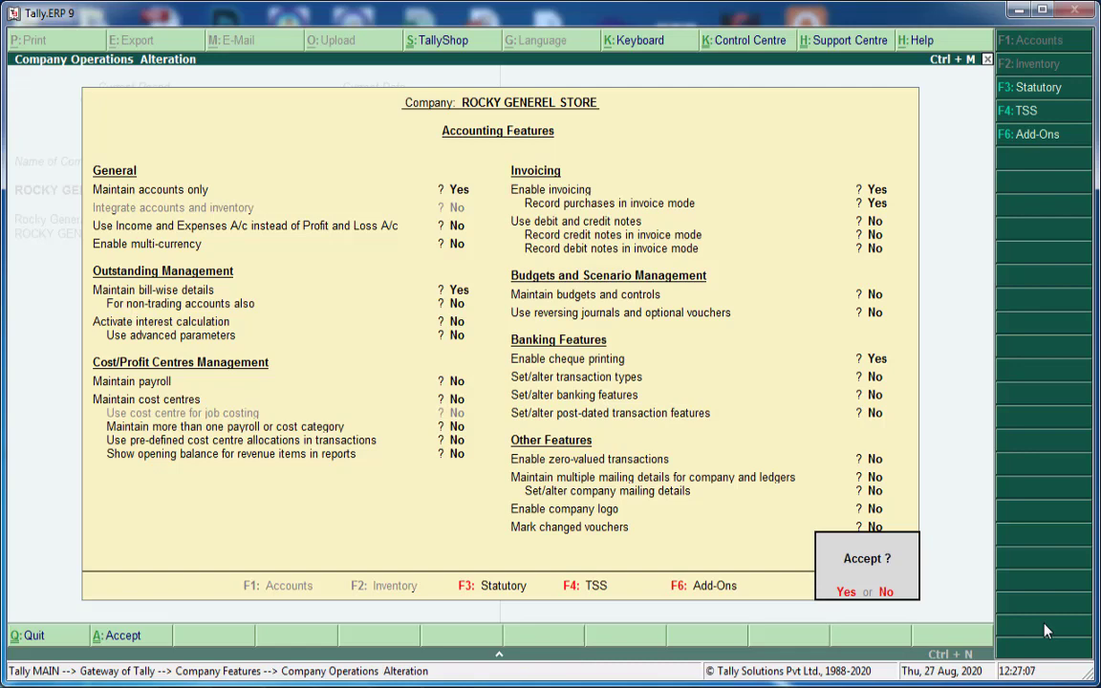
# - Accept the altered accounting features and return to the Gateway of Tally without altering another company
pyautogui.press('Return')
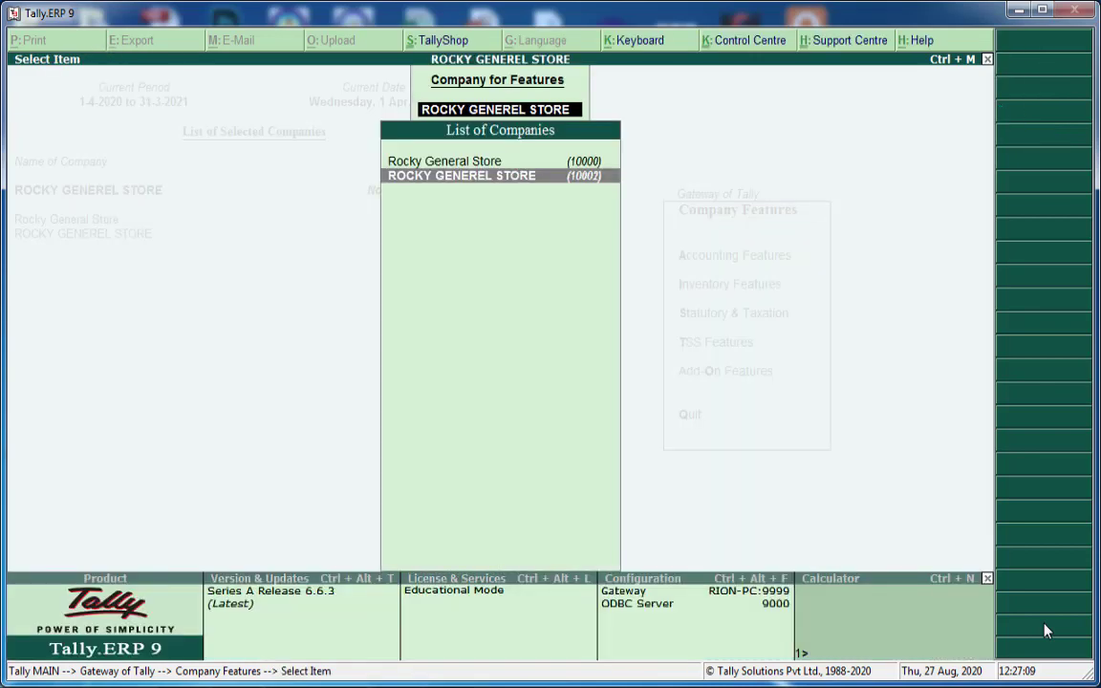
pyautogui.press('Return')
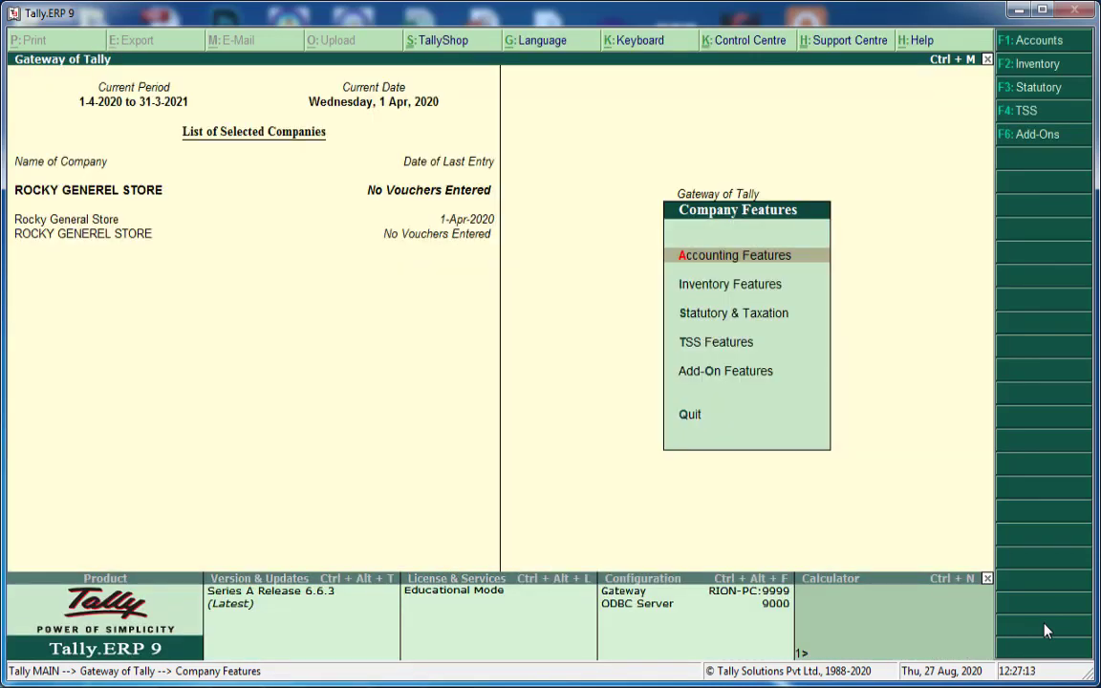
pyautogui.press('Escape')
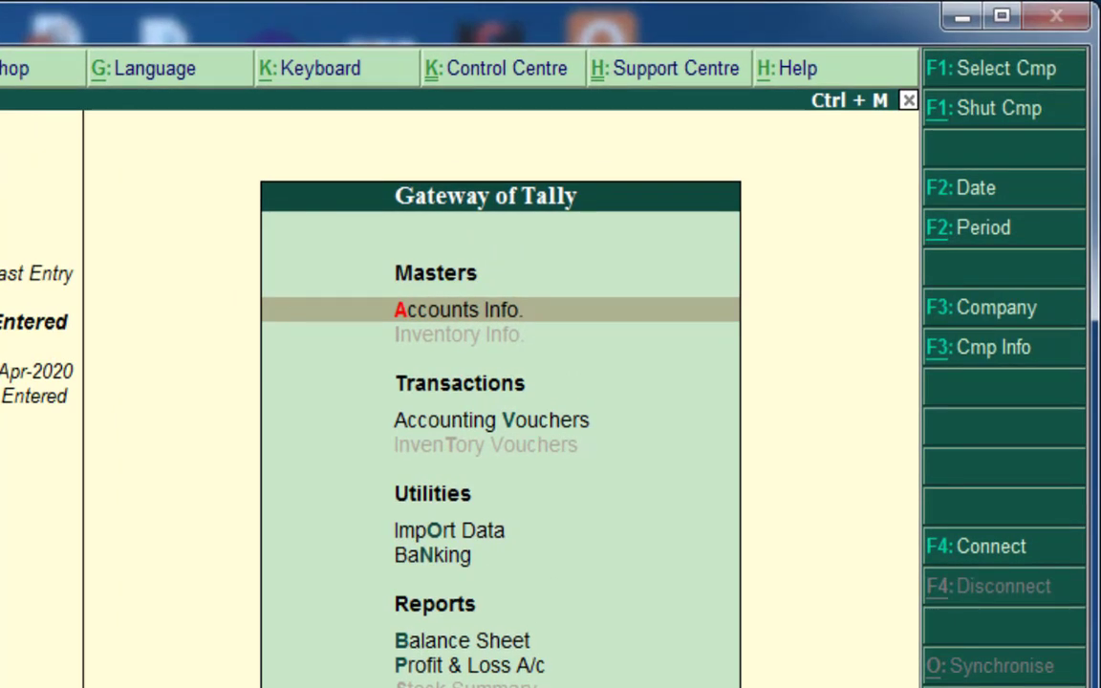
# - Open the list of groups for displaying a single group from the accounts masters
pyautogui.press('Down')
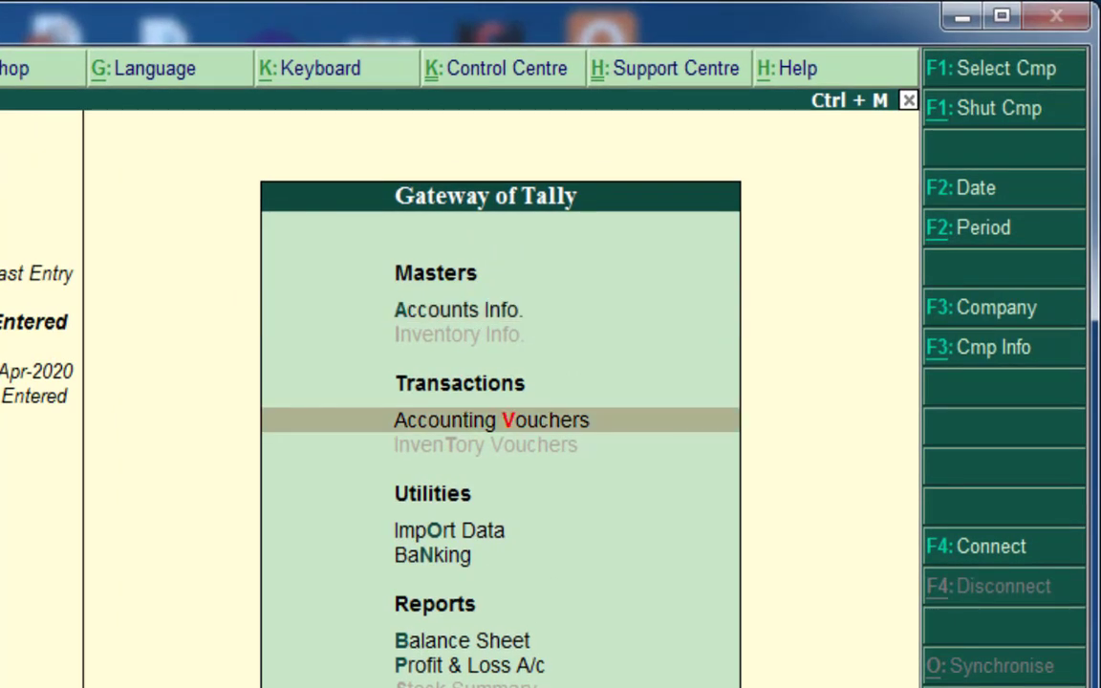
pyautogui.press('Up')
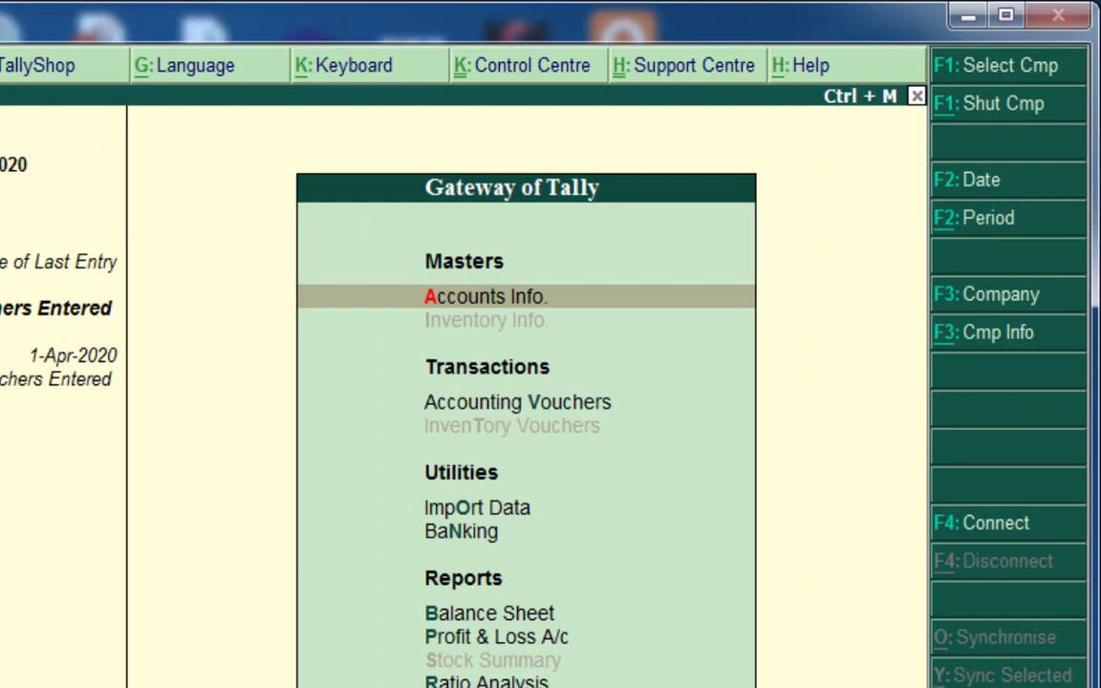
pyautogui.press('Return')
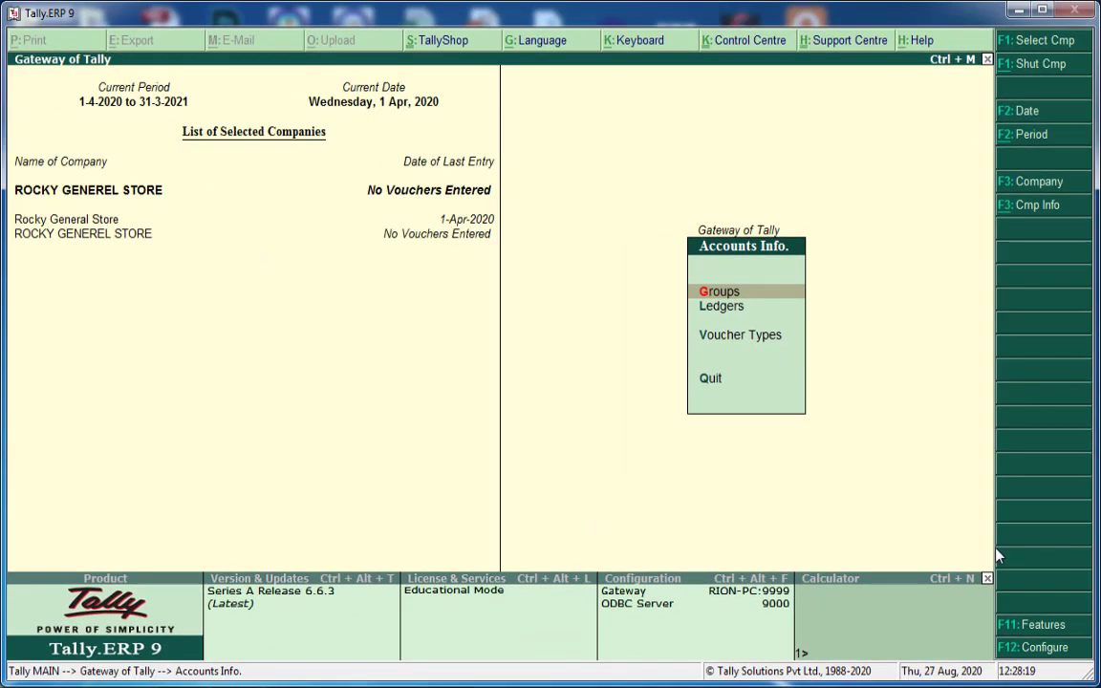
pyautogui.press('Return')
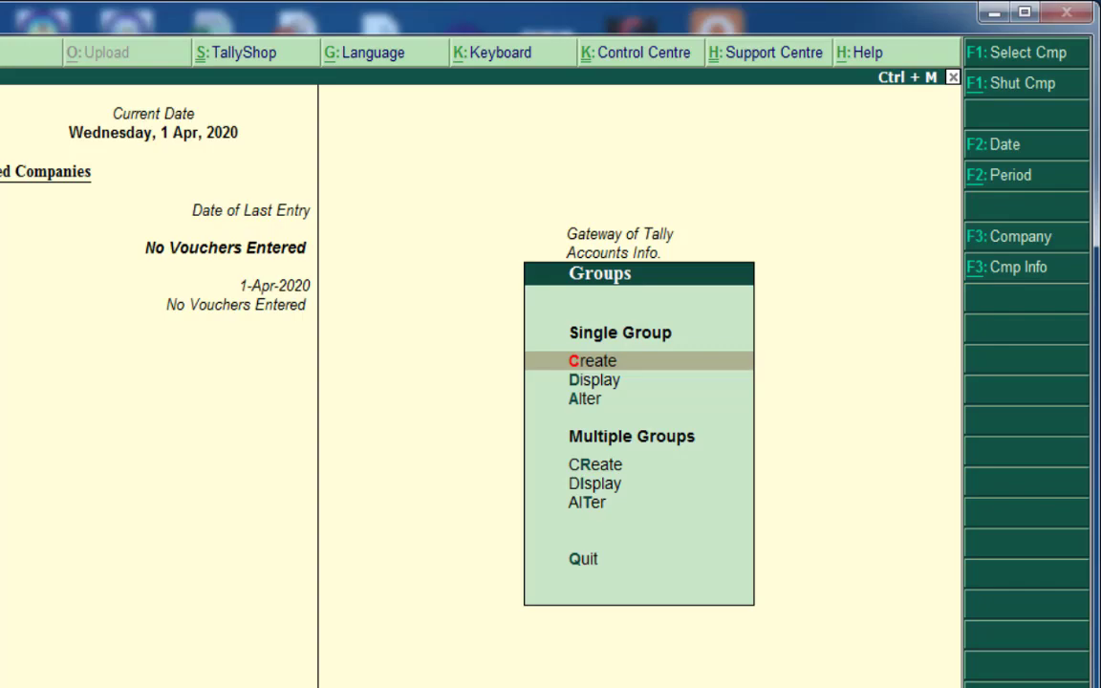
pyautogui.press('Down')
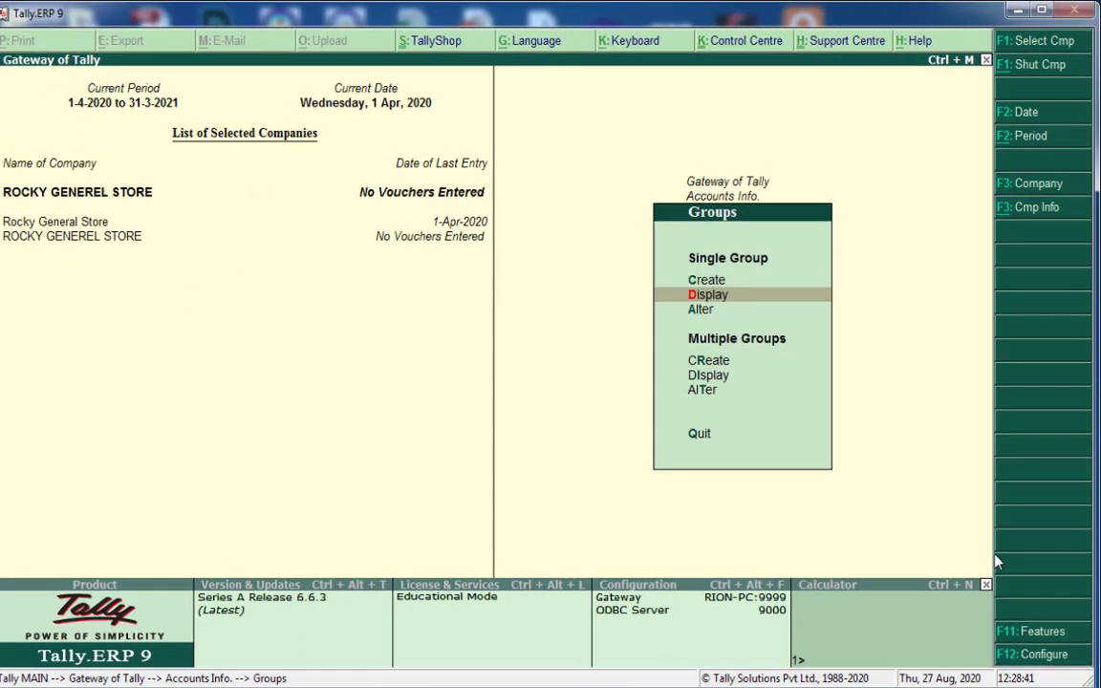
pyautogui.press('Return')
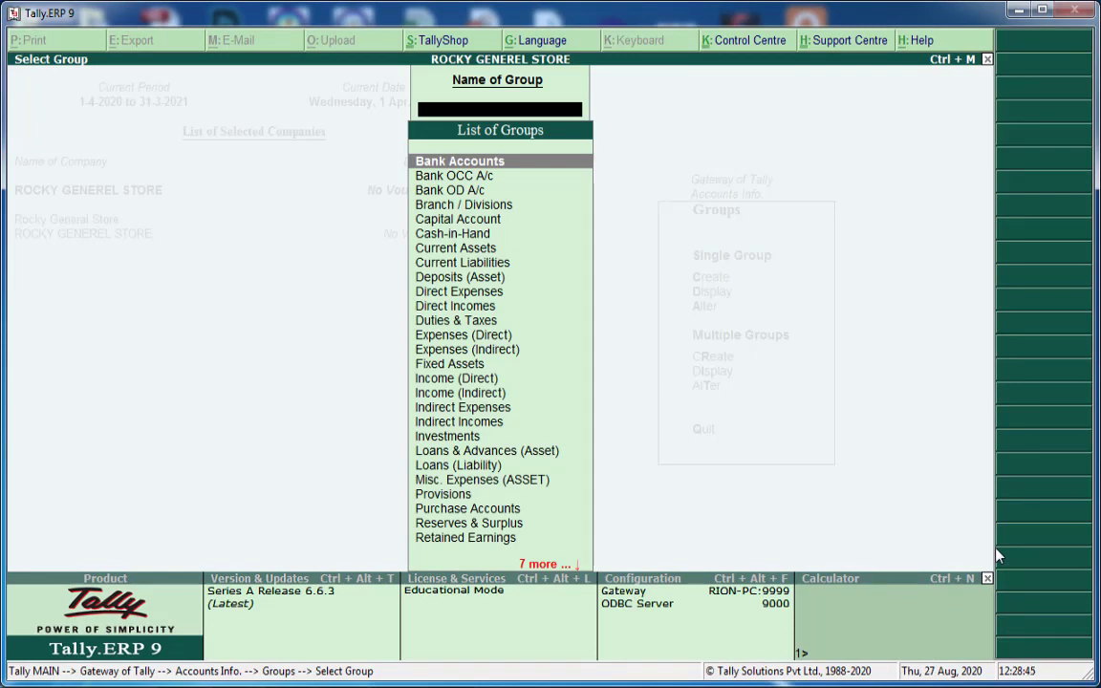
# - Examine the list of groups from Bank Accounts through Unsecured Loans, and return to Accounts Info
pyautogui.press('Down')
pyautogui.press('Down')
pyautogui.press('Down')
pyautogui.press('Down')
pyautogui.press('Down')
pyautogui.press('Down')
pyautogui.press('Down')
pyautogui.press('Down')
pyautogui.press('Down')
pyautogui.press('Down')
pyautogui.press('Down')
pyautogui.press('Down')
pyautogui.press('Down')
pyautogui.press('Down')
pyautogui.press('Down')
pyautogui.press('Down')
pyautogui.press('Down')
pyautogui.press('Down')
pyautogui.press('Down')
pyautogui.press('Down')
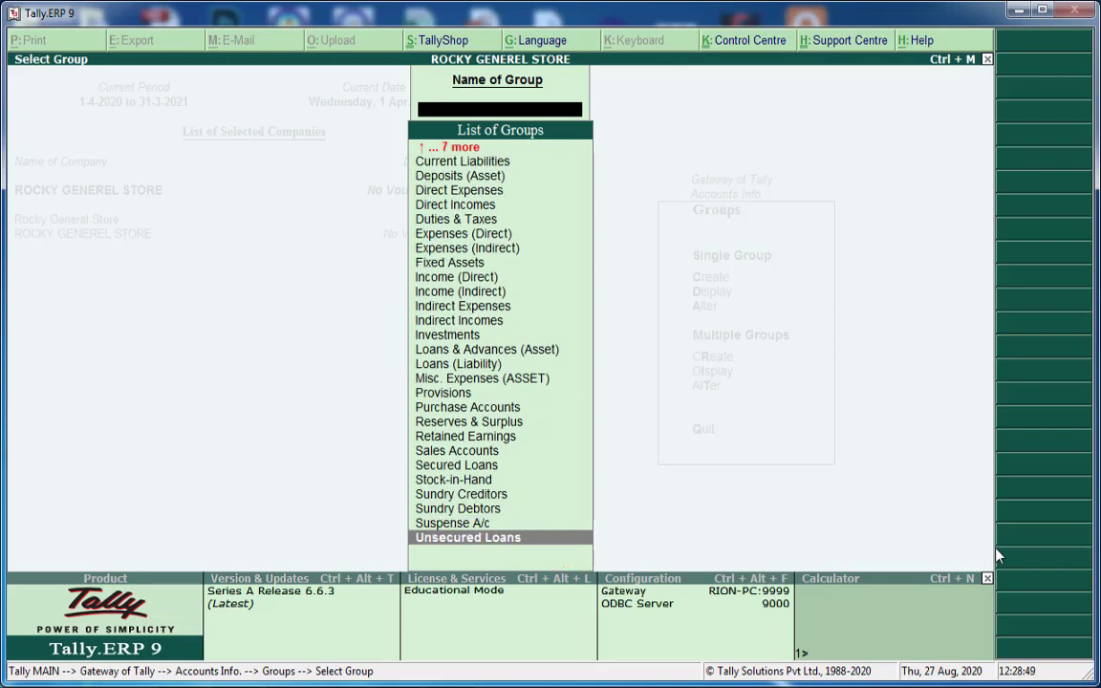
pyautogui.press('Up')
pyautogui.press('Up')
pyautogui.press('Up')
pyautogui.press('Up')
pyautogui.press('Up')
pyautogui.press('Up')
pyautogui.press('Up')
pyautogui.press('Up')
pyautogui.press('Up')
pyautogui.press('Up')
pyautogui.press('Up')
pyautogui.press('Up')
pyautogui.press('Up')
pyautogui.press('Up')
pyautogui.press('Up')
pyautogui.press('Up')
pyautogui.press('Up')
pyautogui.press('Up')
pyautogui.press('Up')
pyautogui.press('Up')
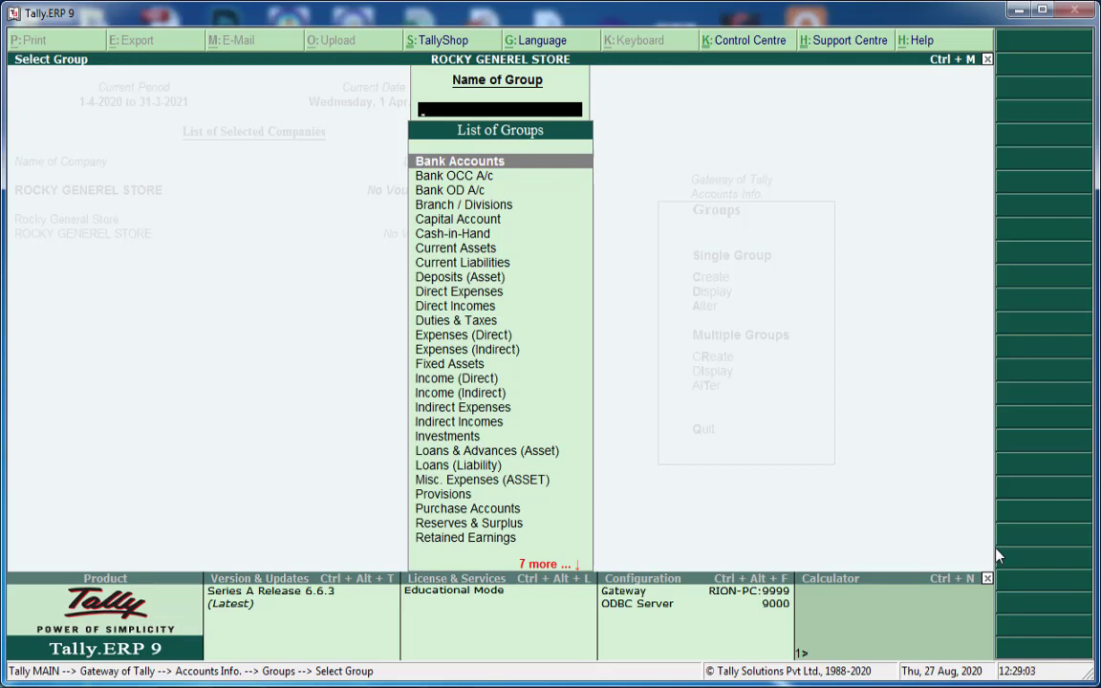
pyautogui.press('Escape')
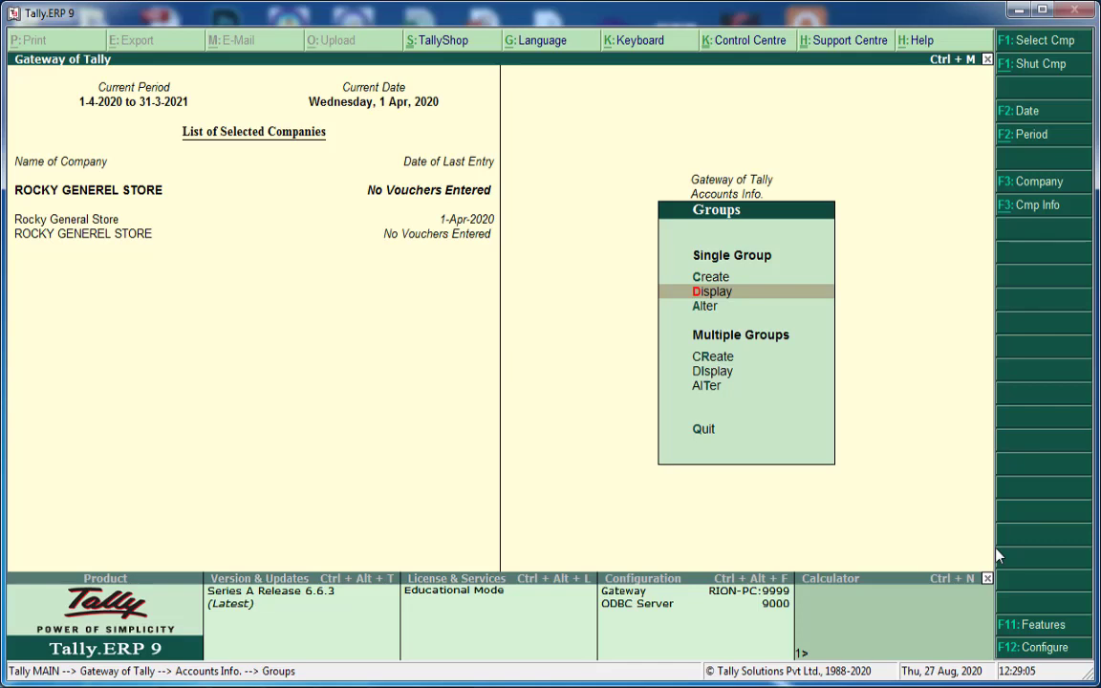
pyautogui.press('Up')
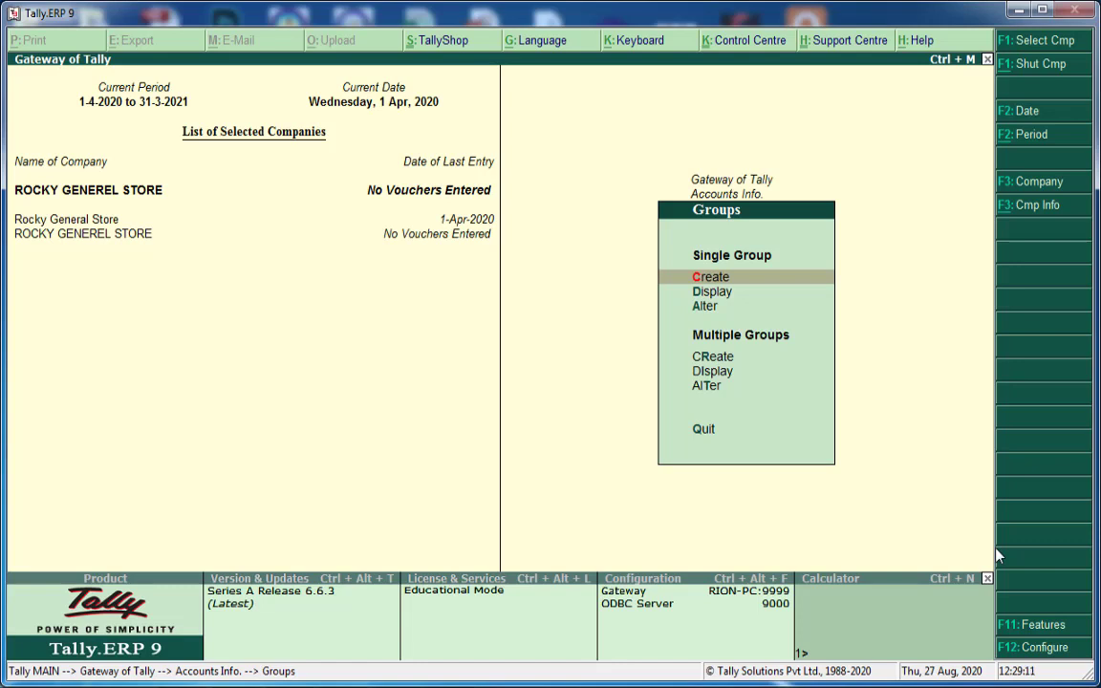
pyautogui.press('Escape')
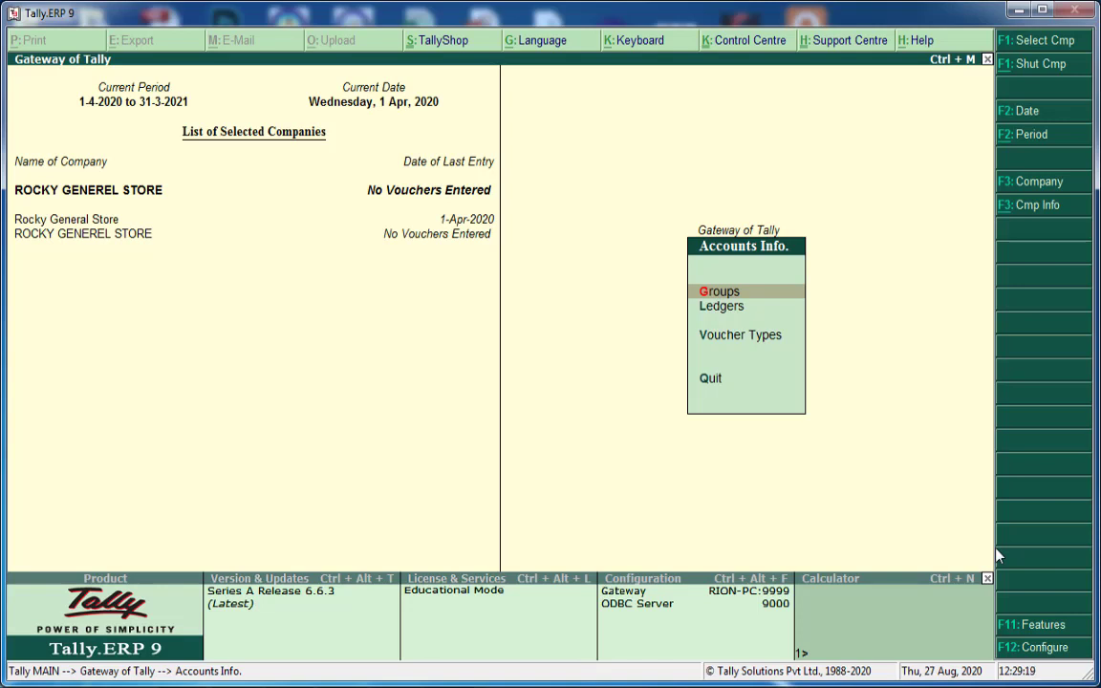
# - Open the list of ledgers for displaying a single ledger, view it, and return to the ledger options
pyautogui.press('Down')
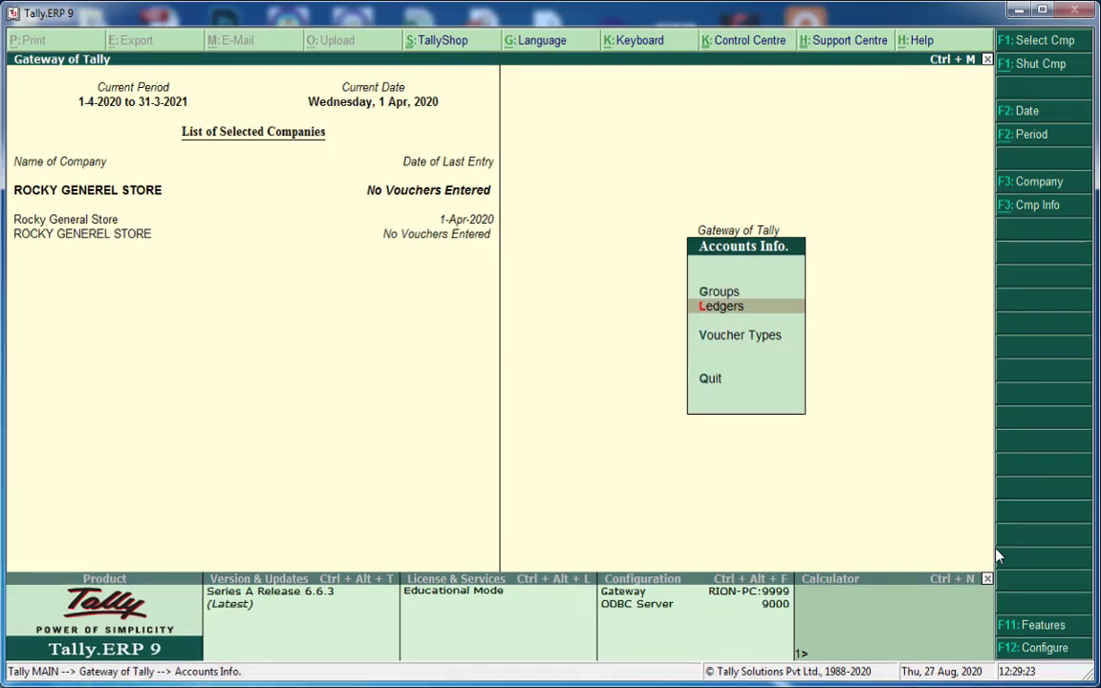
pyautogui.press('Return')
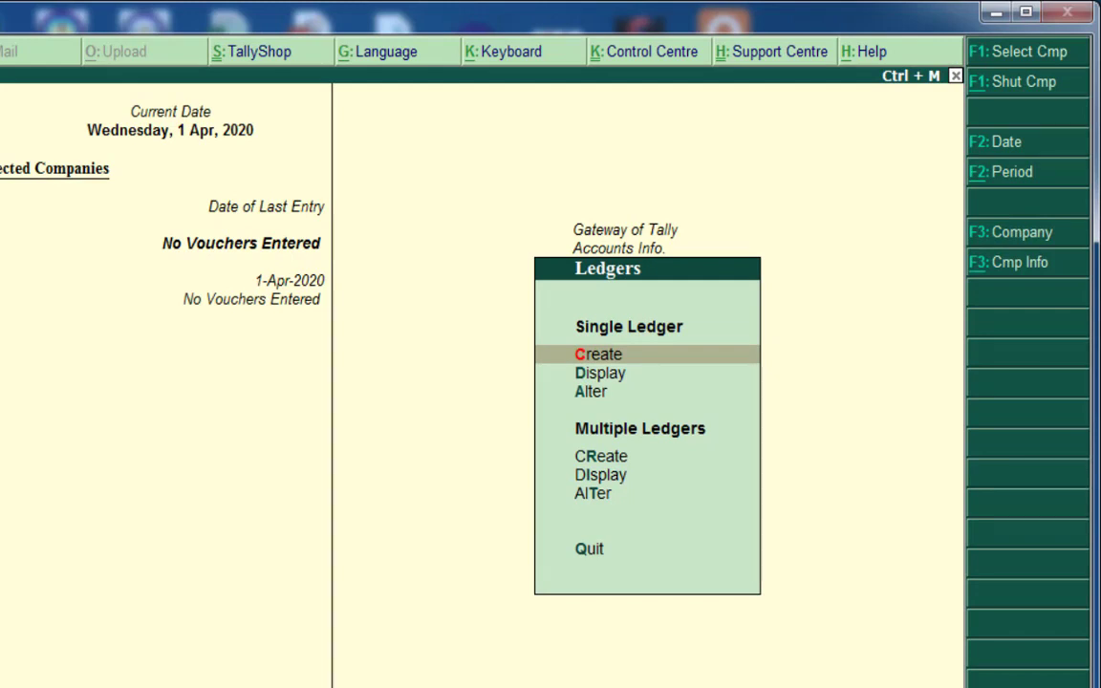
pyautogui.press('Down')
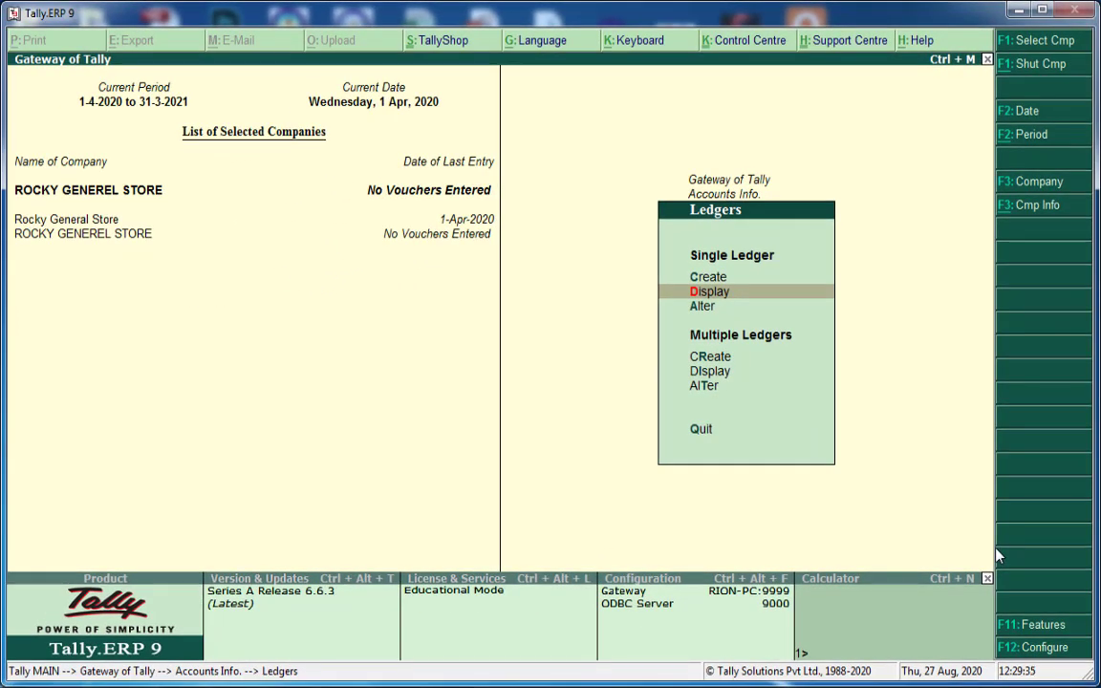
pyautogui.press('Return')
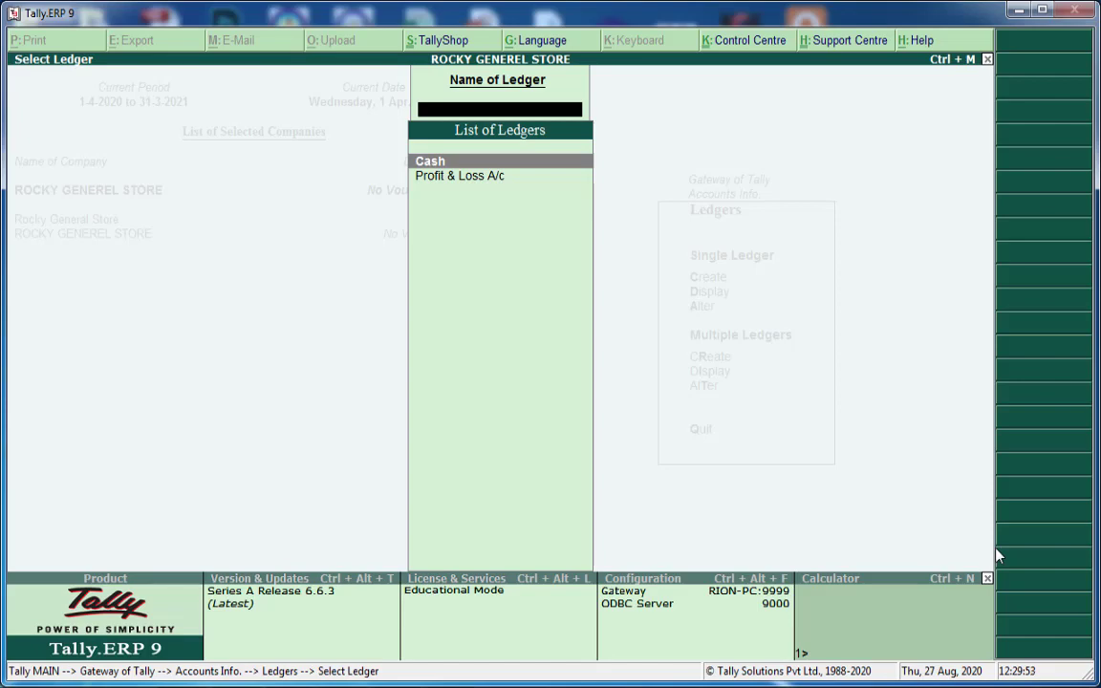
pyautogui.press('Escape')
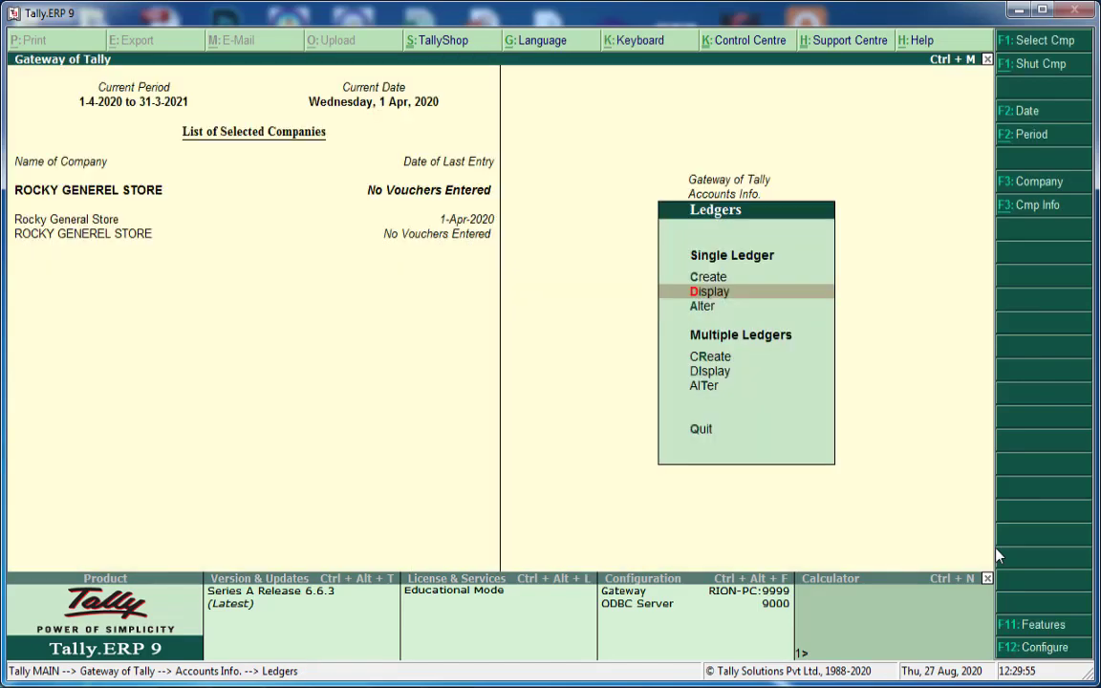
pyautogui.press('Up')
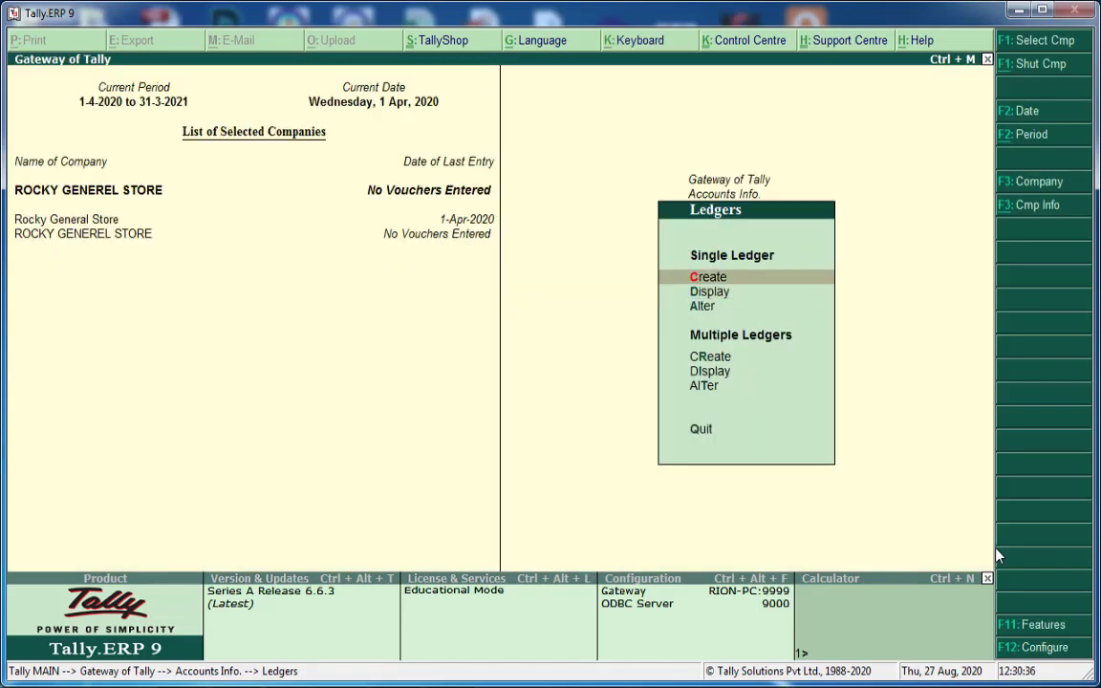
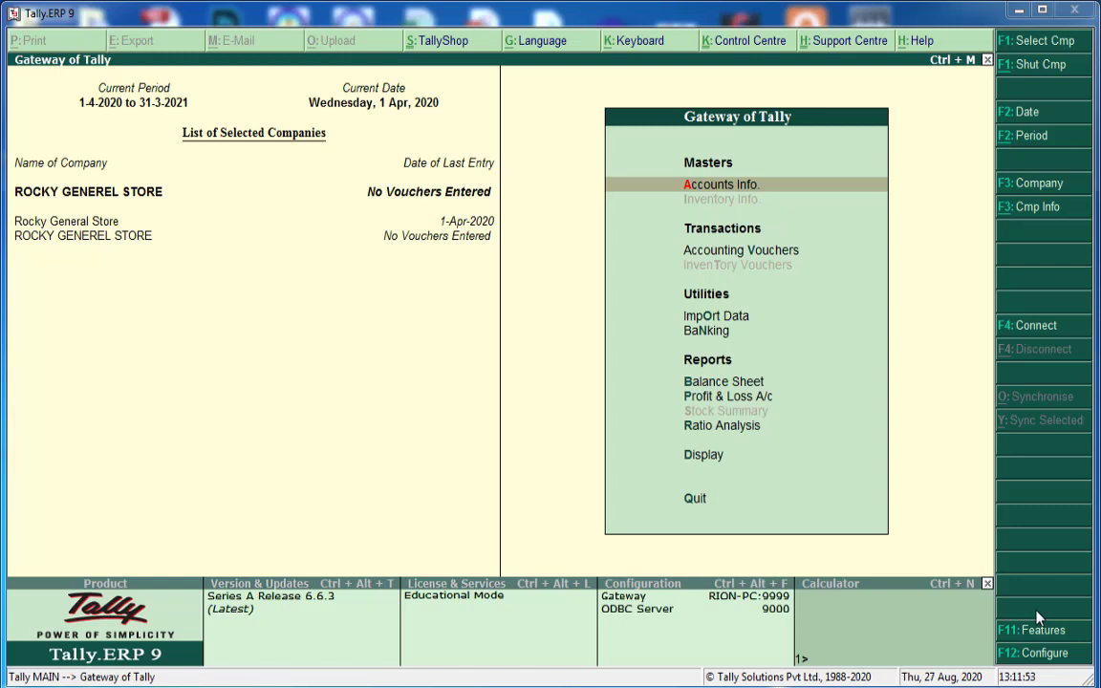
# - Open the creation form for a single ledger from the accounts masters
pyautogui.click(813, 187)
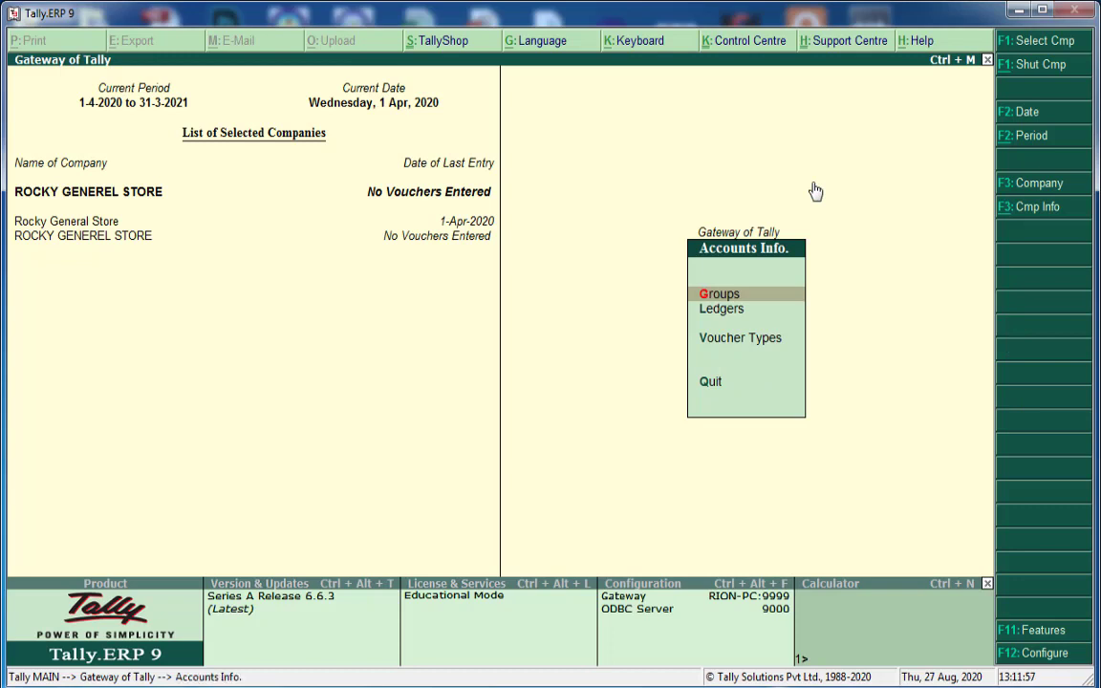
pyautogui.press('Down')
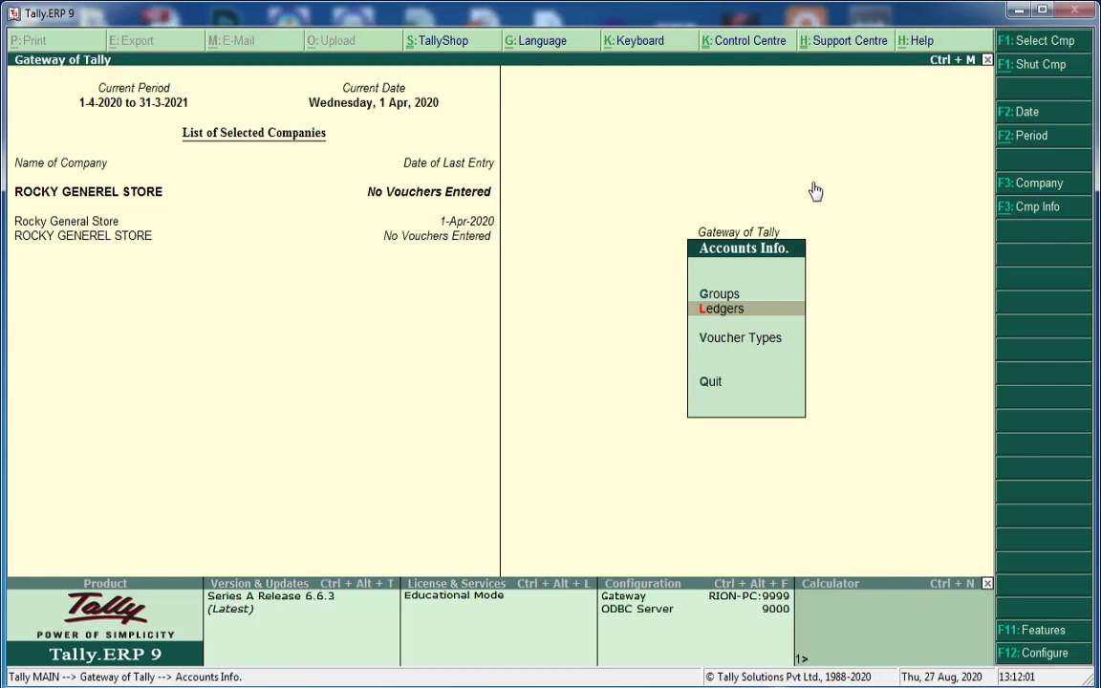
pyautogui.press('Return')
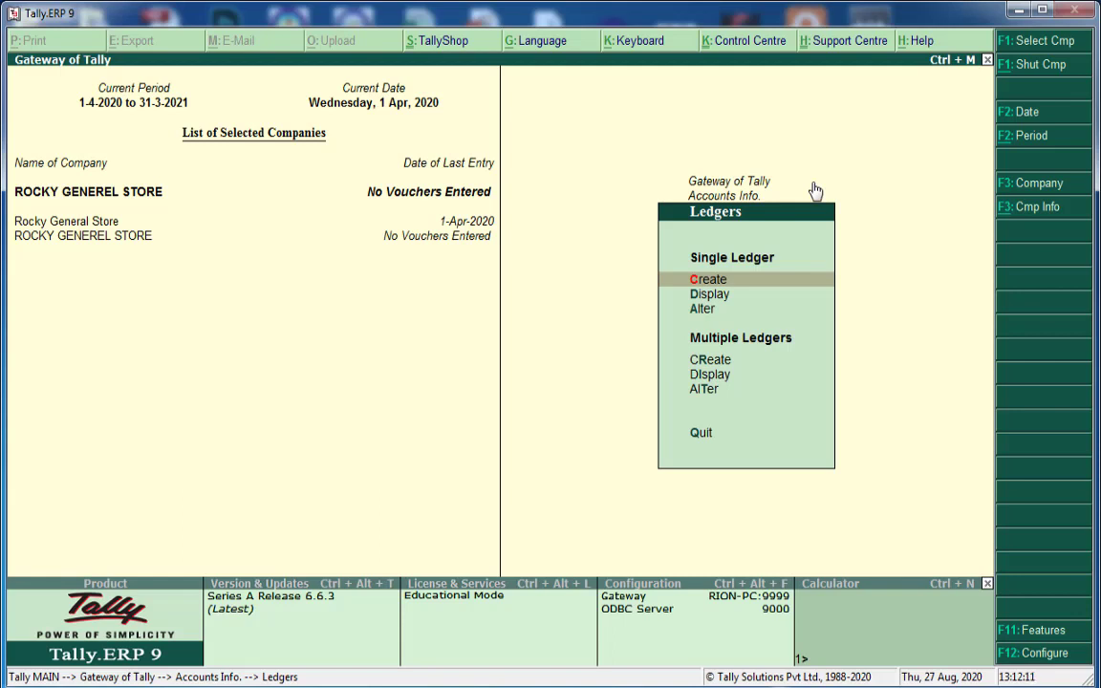
pyautogui.press('Return')
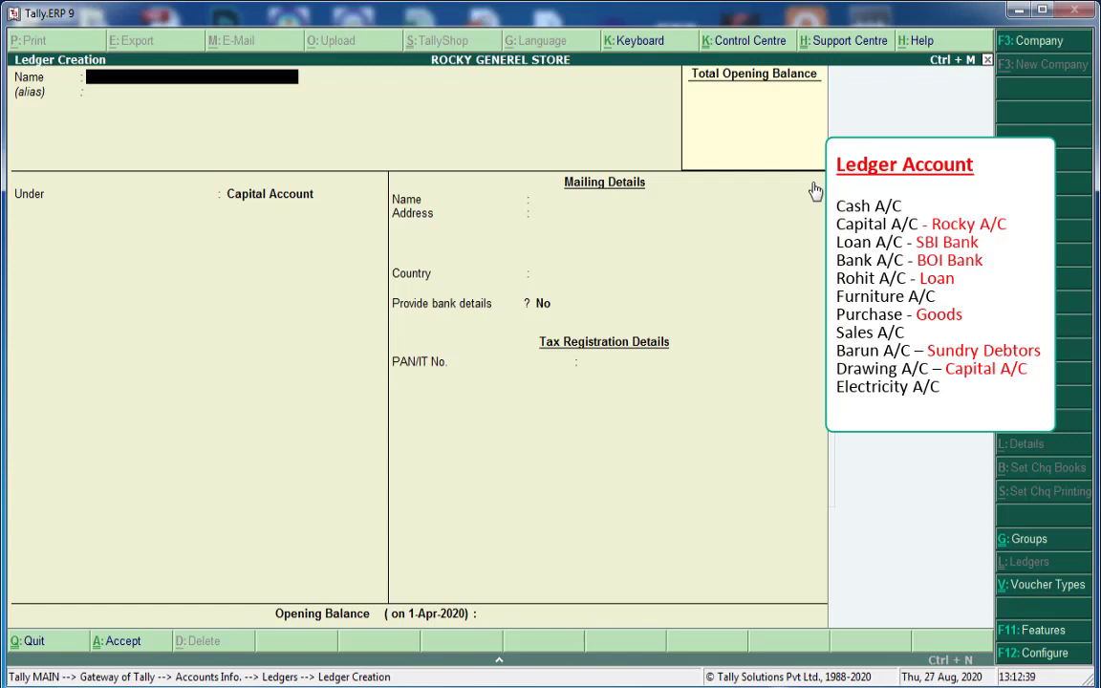
# - Enter the owner's account name for the new ledger with the alias Own Invest, and place it under Capital Account
pyautogui.write('ROCKY A/C')
pyautogui.press('Return')
pyautogui.write('Own Invest')
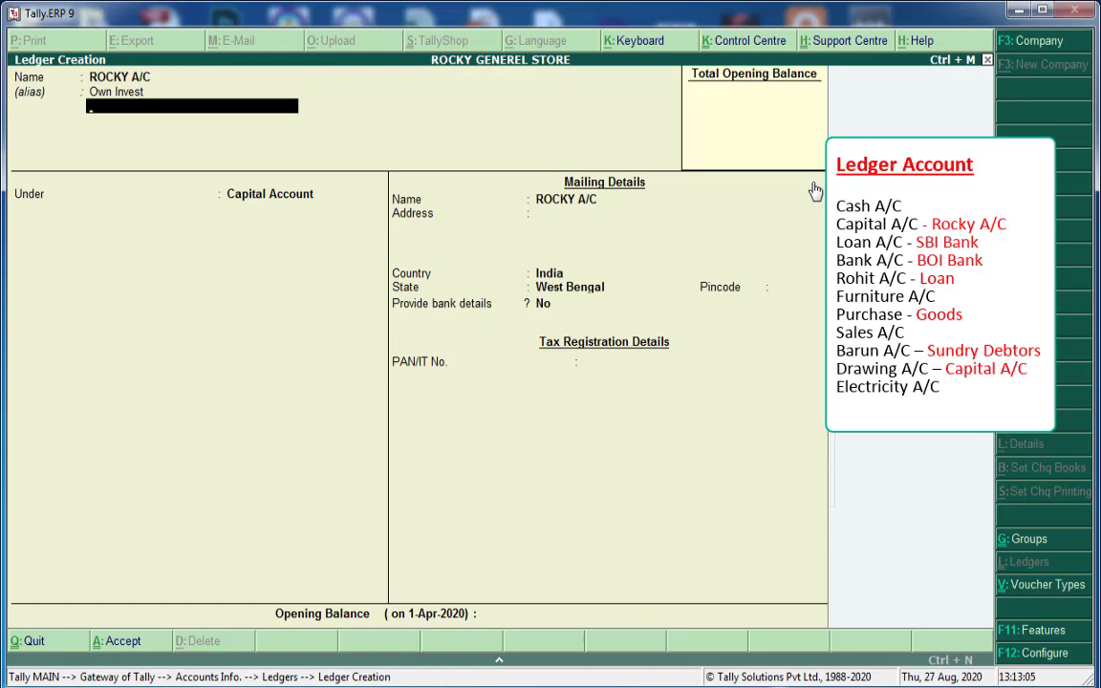
pyautogui.press('Return')
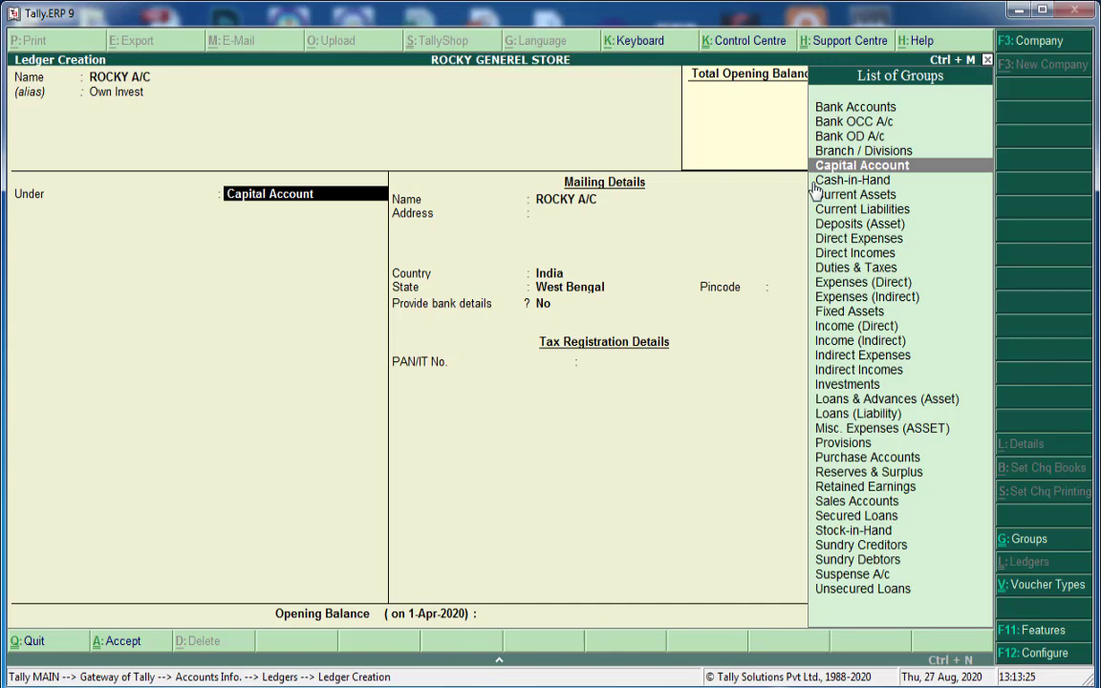
pyautogui.press('Return')
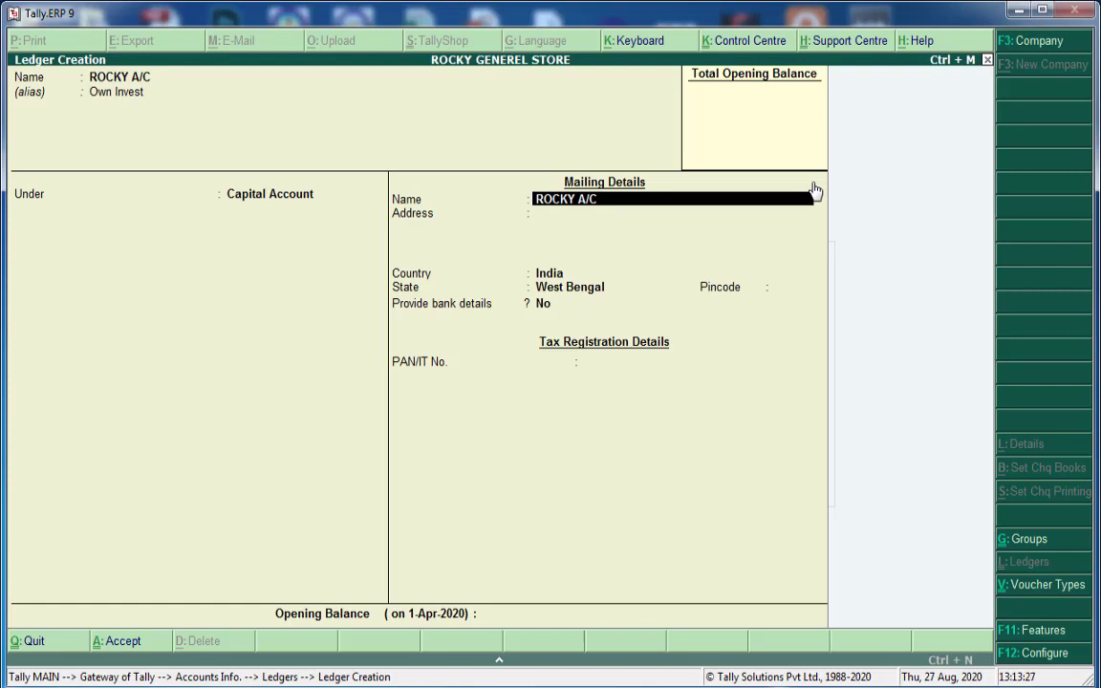
# - Keep the capital ledger's default mailing and bank details, leave the PAN and opening balance blank, and accept the ledger
pyautogui.press('Return')
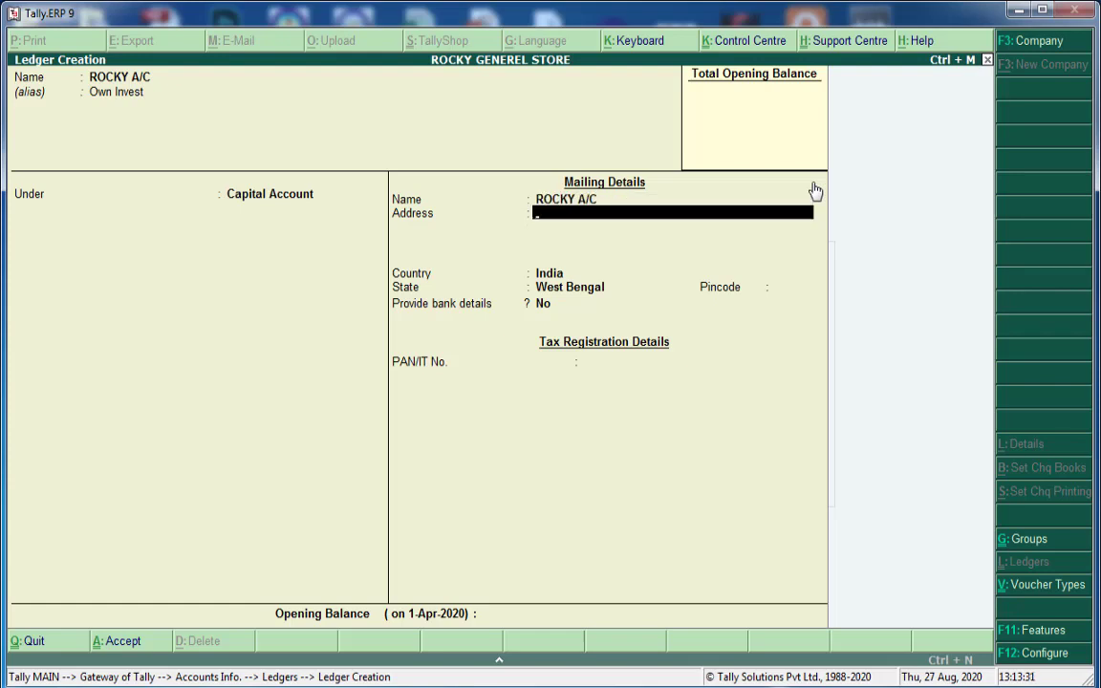
pyautogui.press('Return')
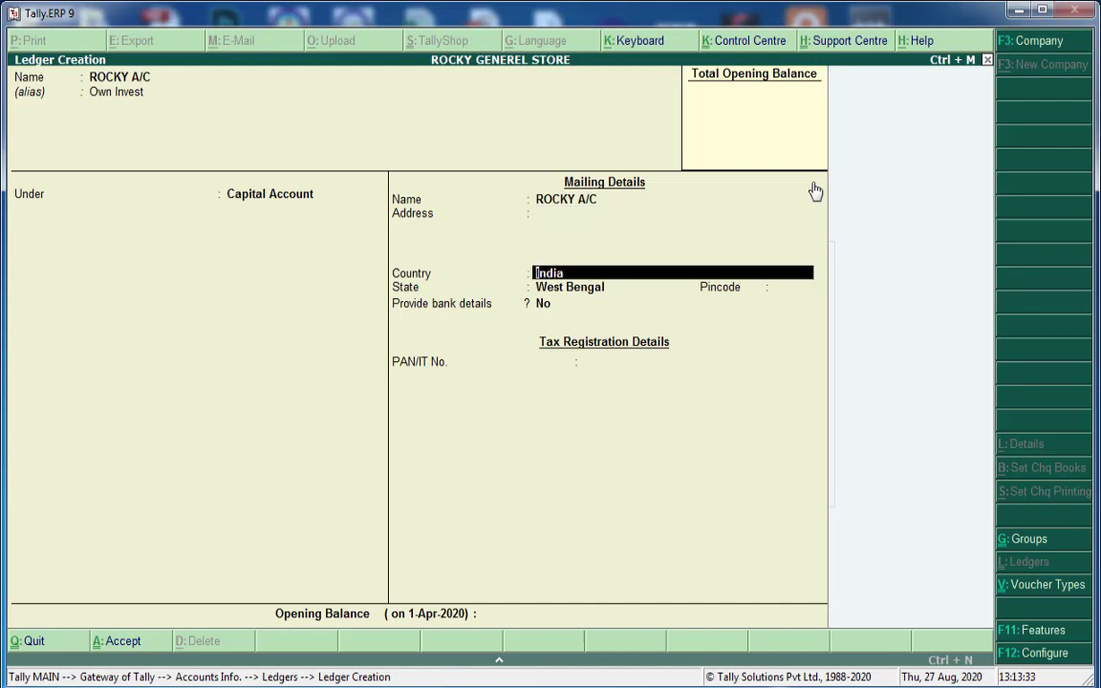
pyautogui.press('Return')
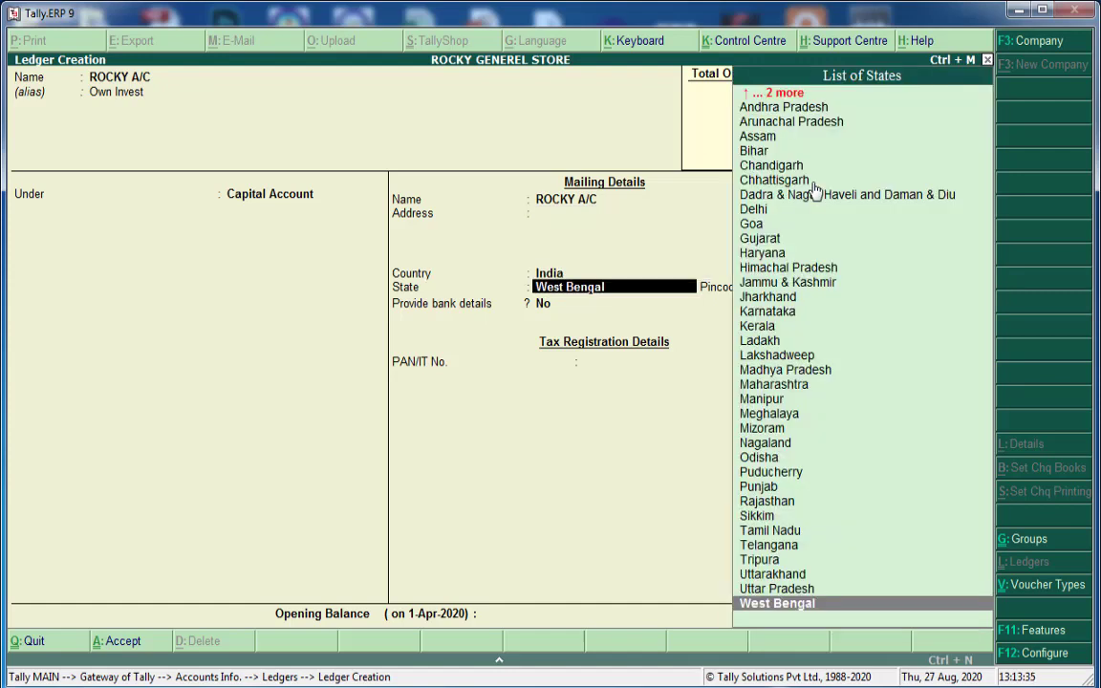
pyautogui.press('Return')
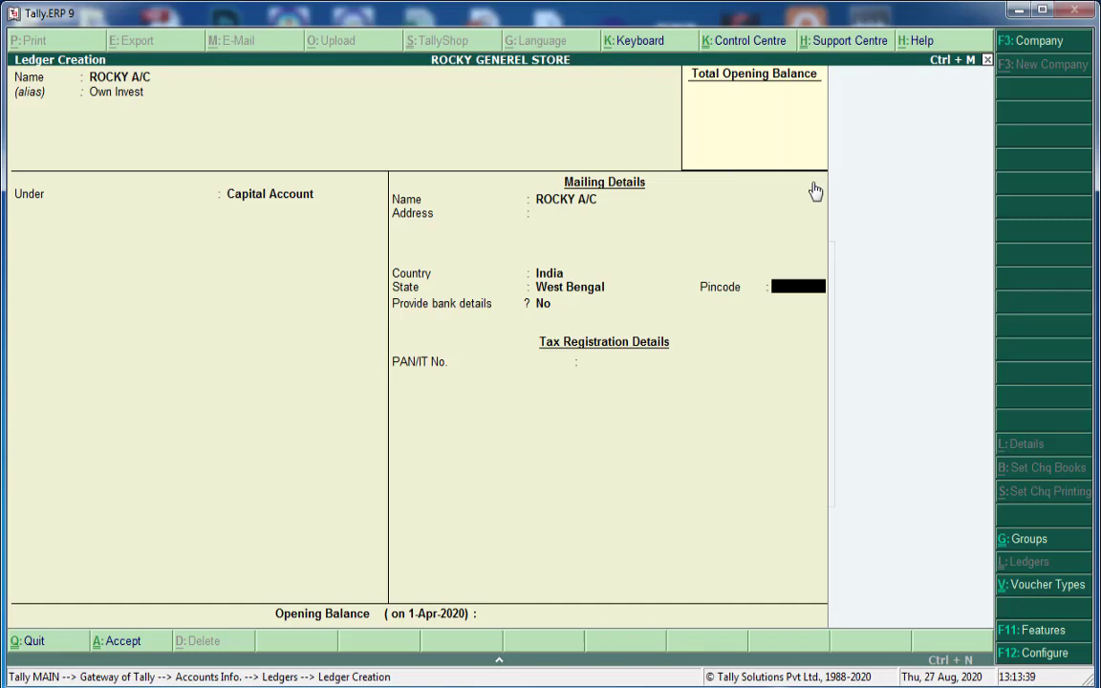
pyautogui.press('Return')
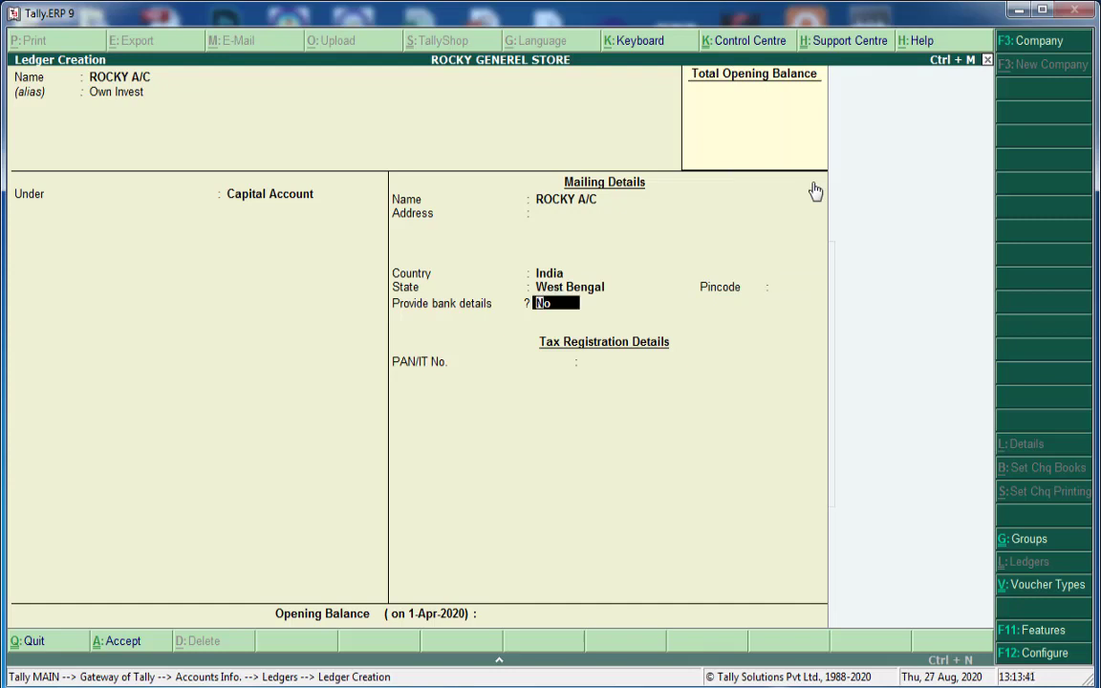
pyautogui.press('Return')
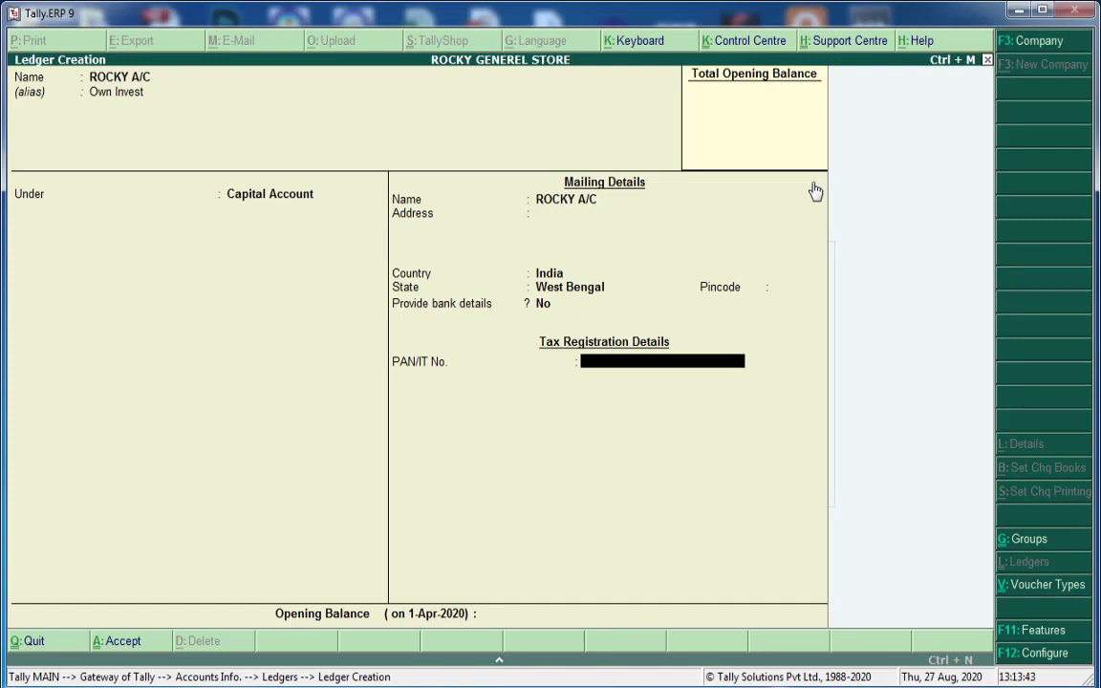
pyautogui.press('Return')
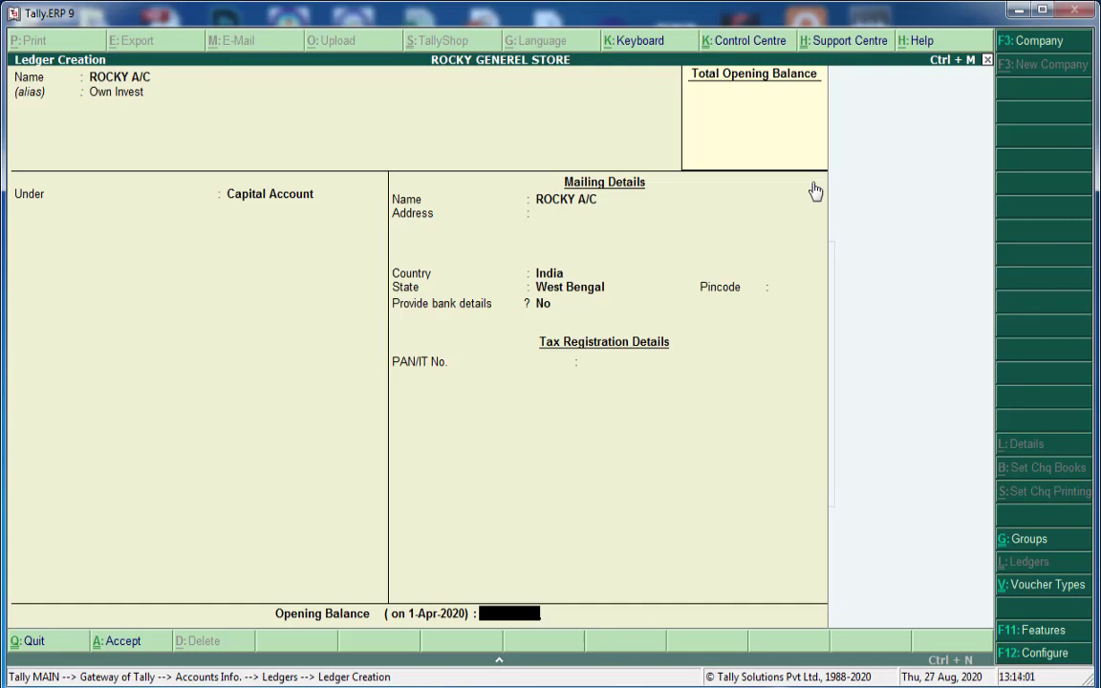
pyautogui.press('Return')
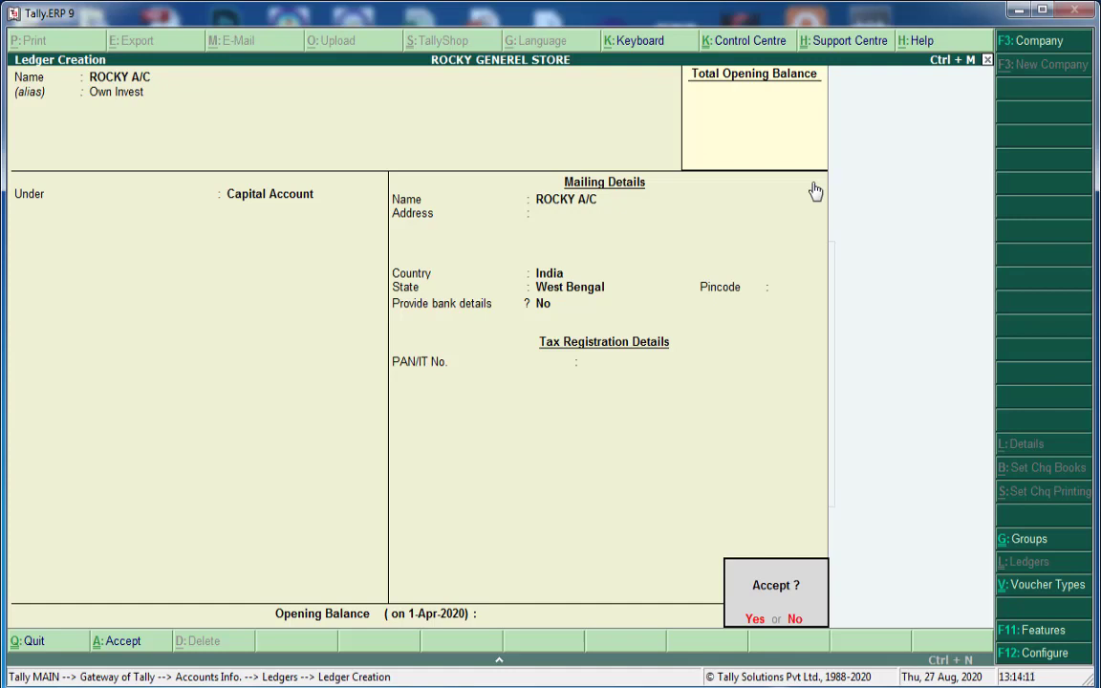
pyautogui.press('Return')
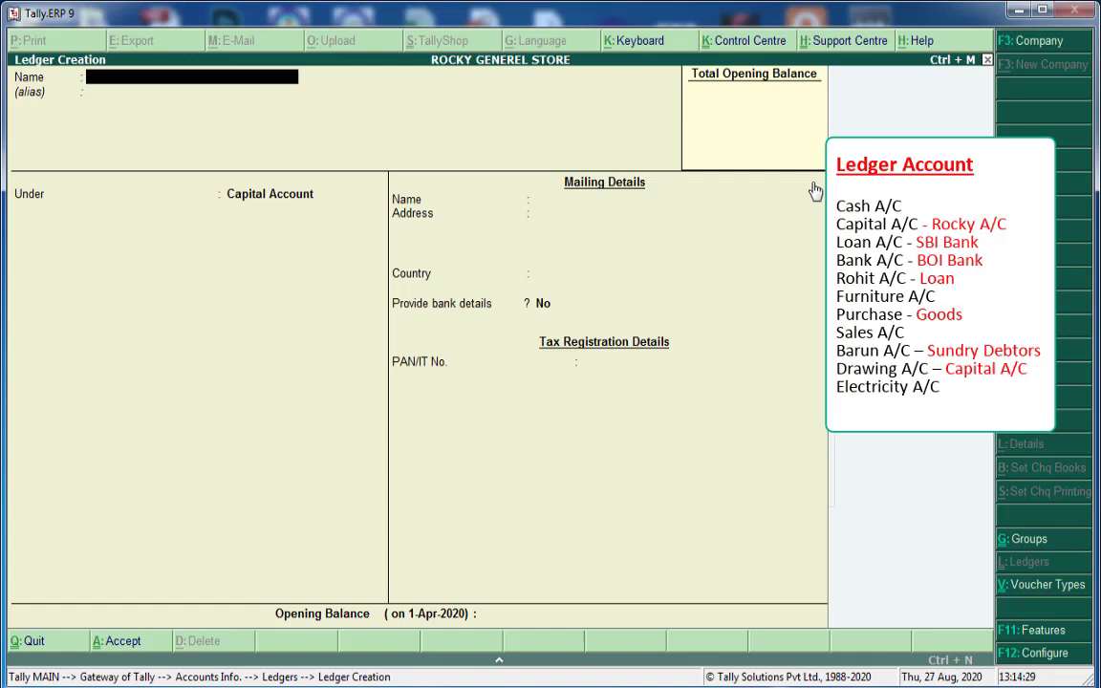
# - Name the next ledger SBI BANK A/C without an alias and place it under Loans (Liability)
pyautogui.write('SBI BANK A/C')
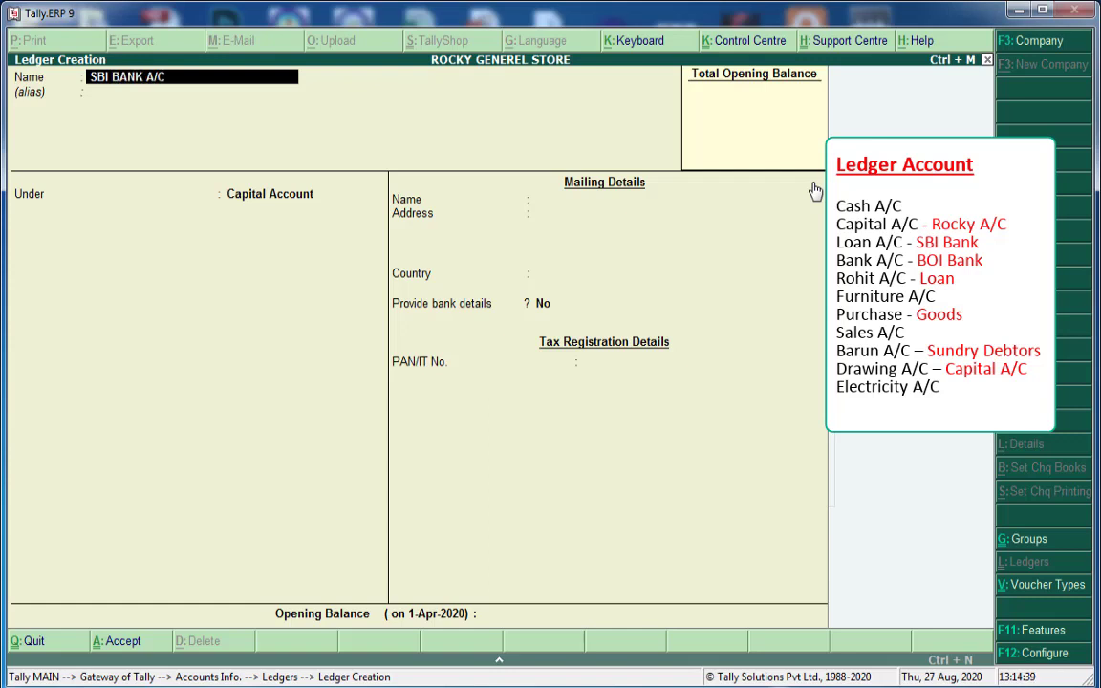
pyautogui.press('Return')
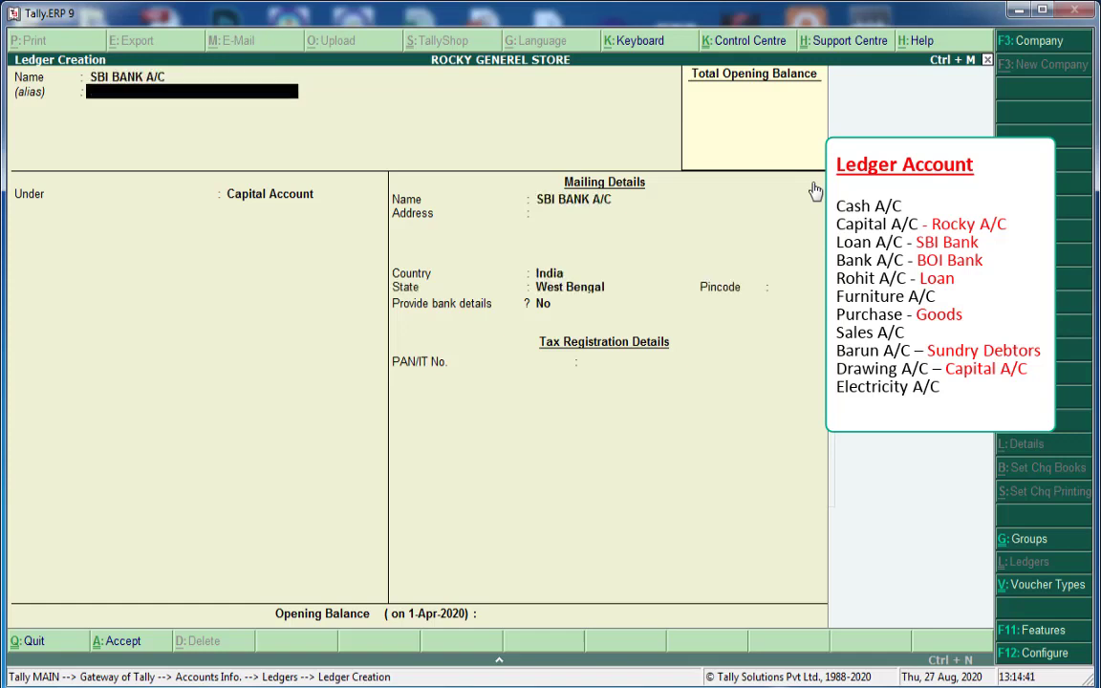
pyautogui.press('Return')
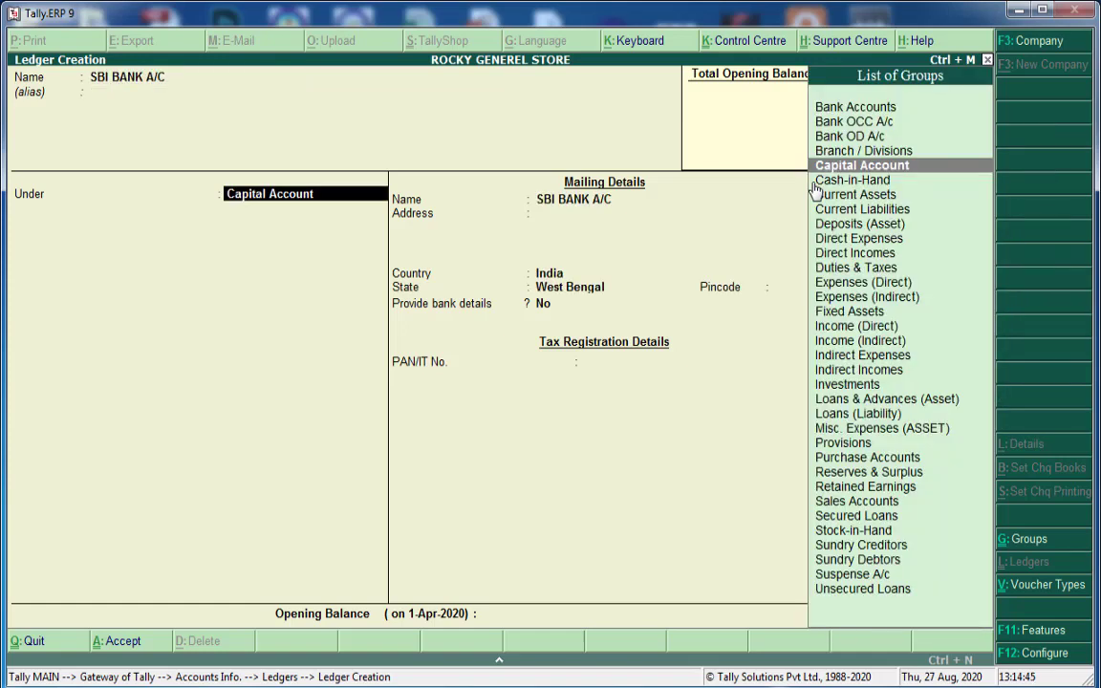
pyautogui.write('L')
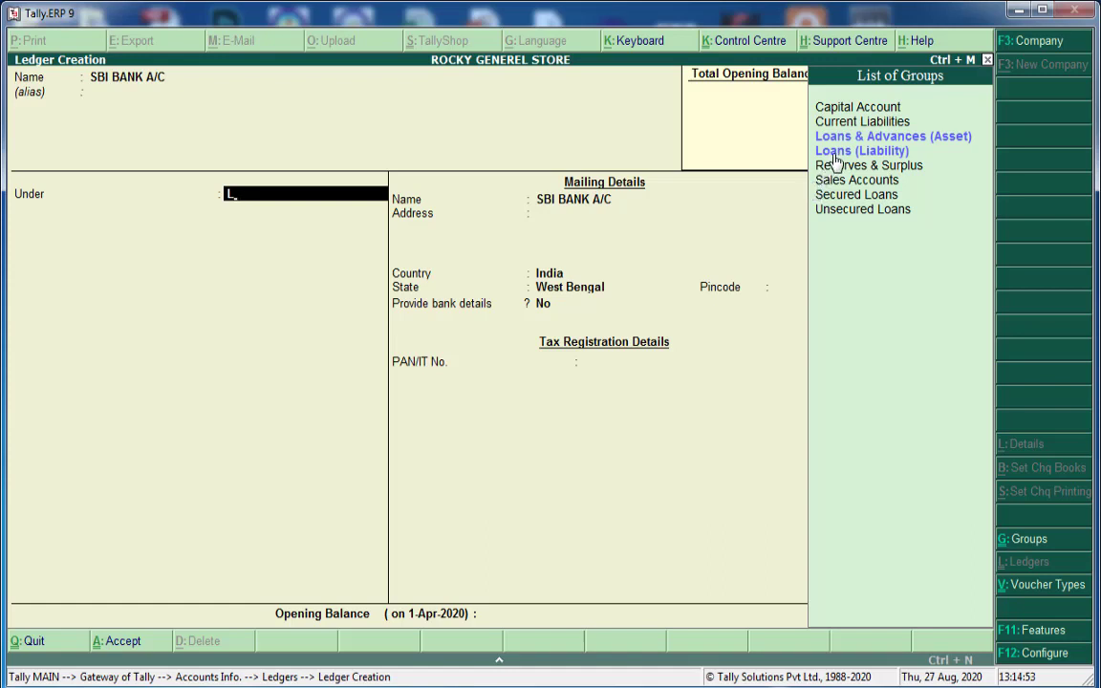
pyautogui.click(836, 158)
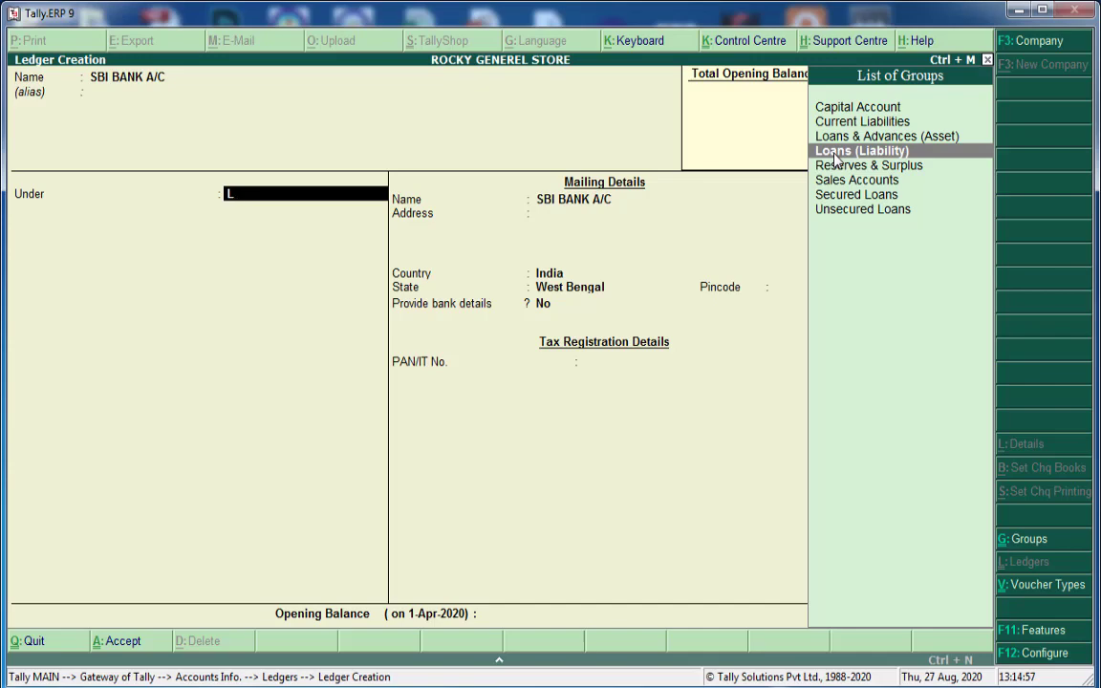
pyautogui.press('Return')
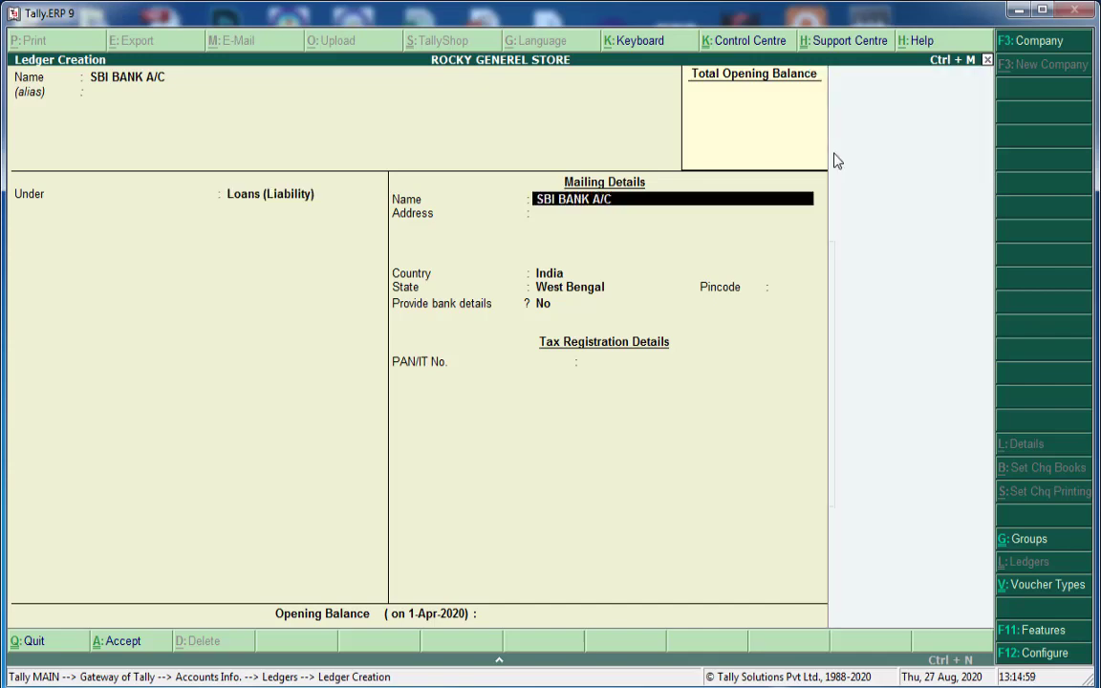
# - Keep the SBI BANK A/C ledger's default mailing and bank details, leave the PAN and opening balance blank, and accept it
pyautogui.press('Return')
pyautogui.press('Return')
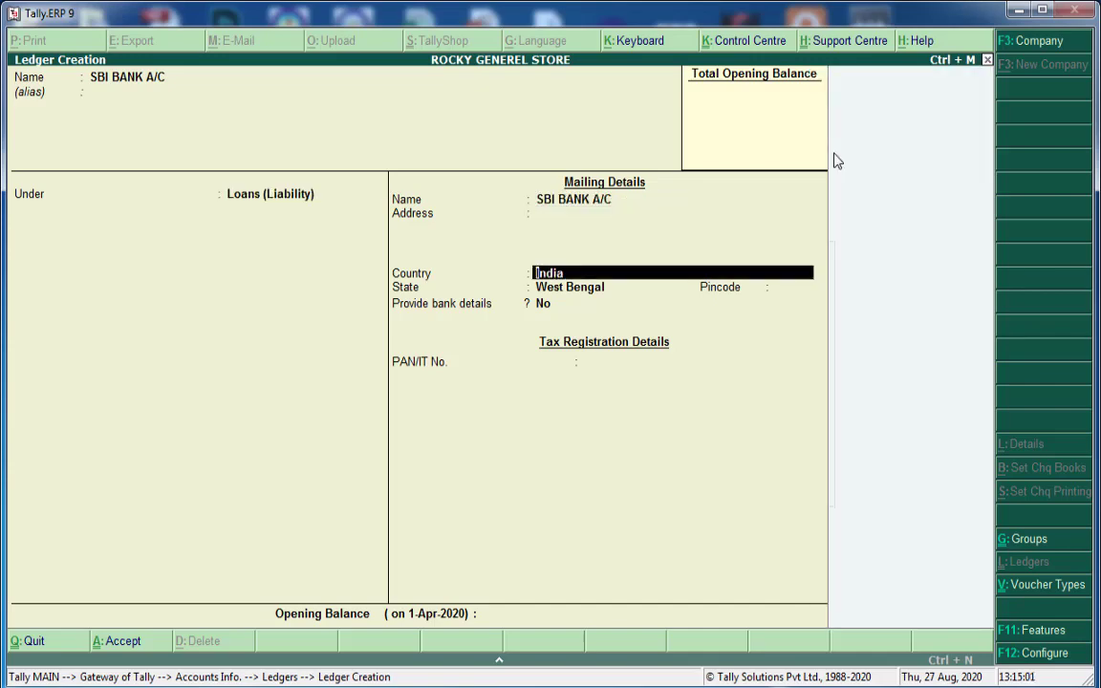
pyautogui.press('Return')
pyautogui.press('Return')
pyautogui.press('Return')
pyautogui.press('Return')
pyautogui.press('Return')
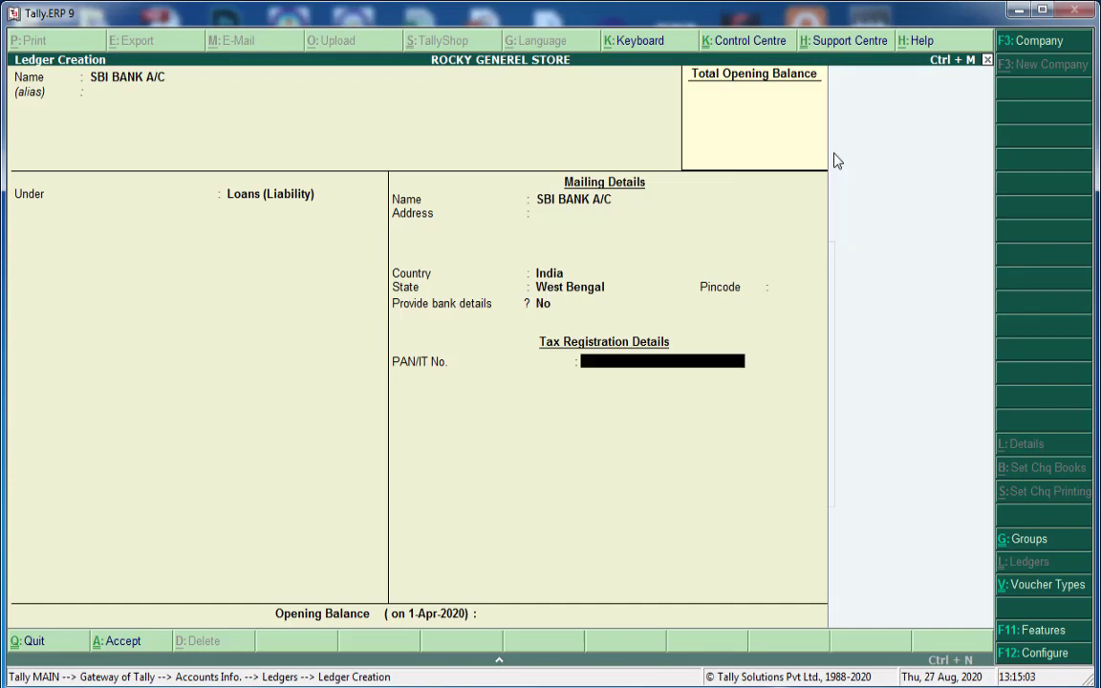
pyautogui.press('Return')
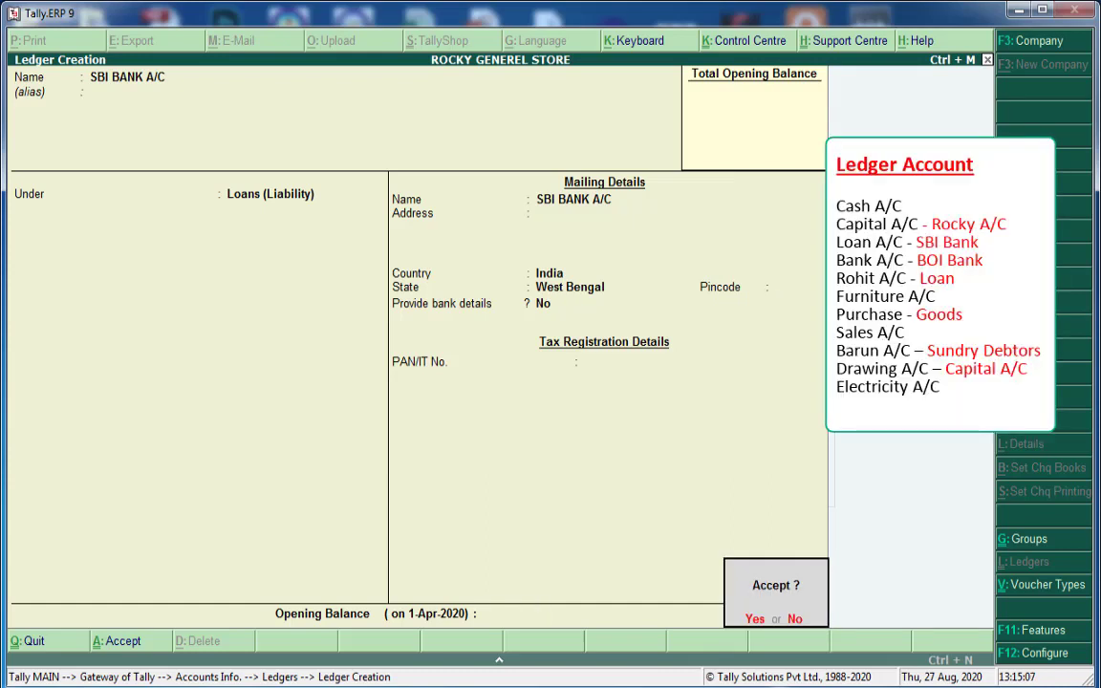
pyautogui.press('Return')
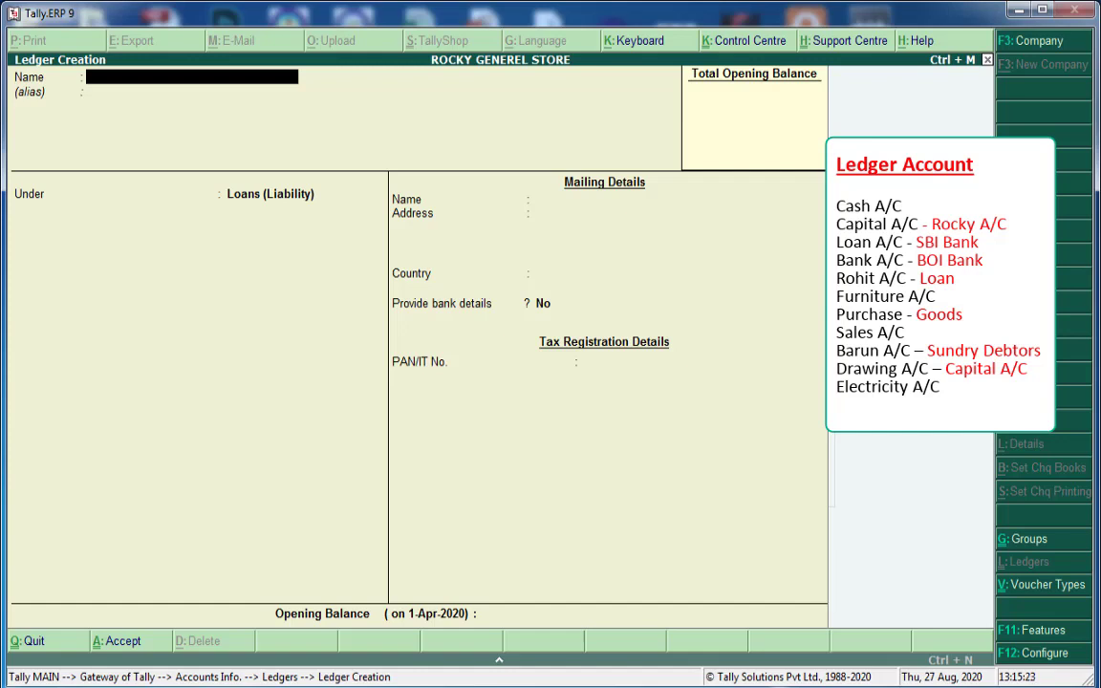
# - Name the new ledger BOI BANK A/C without an alias and place it under Bank Accounts
pyautogui.write('B')
pyautogui.write('A')
pyautogui.press('BackSpace')
pyautogui.write('BANK A/C')
pyautogui.press('Return')
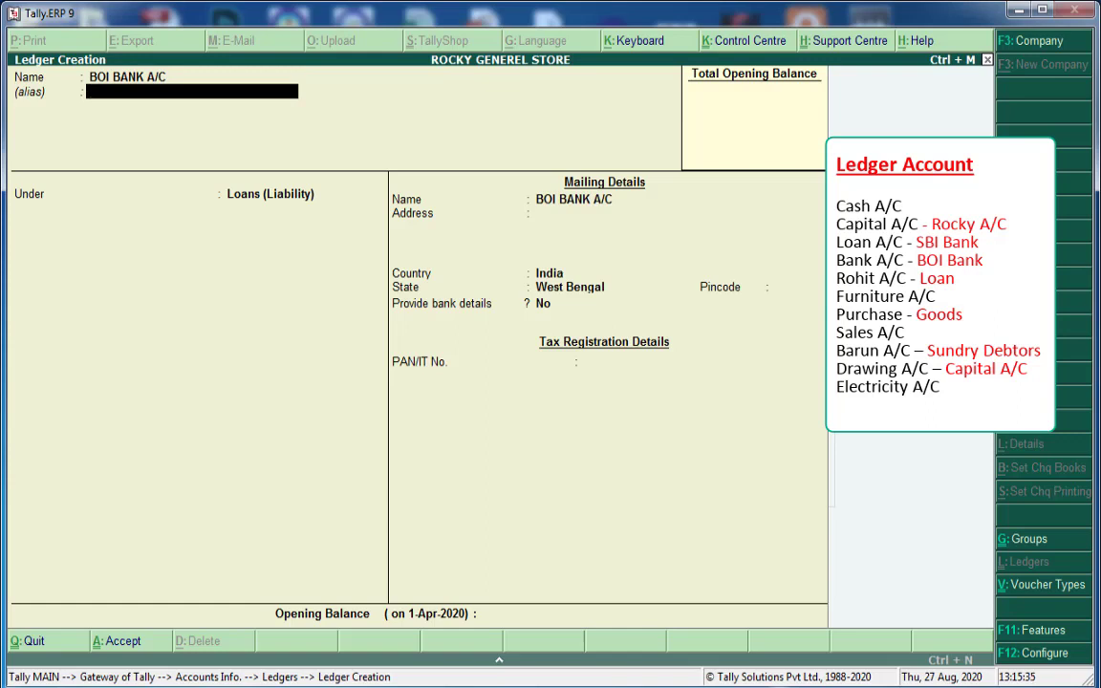
pyautogui.press('Return')
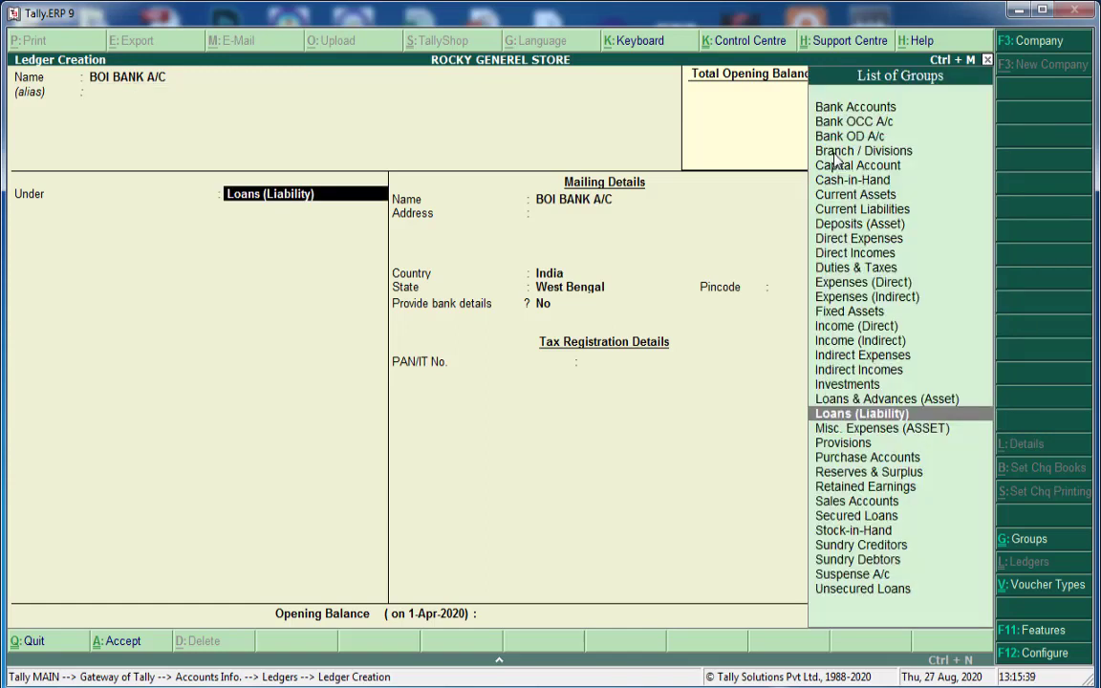
pyautogui.write('B')
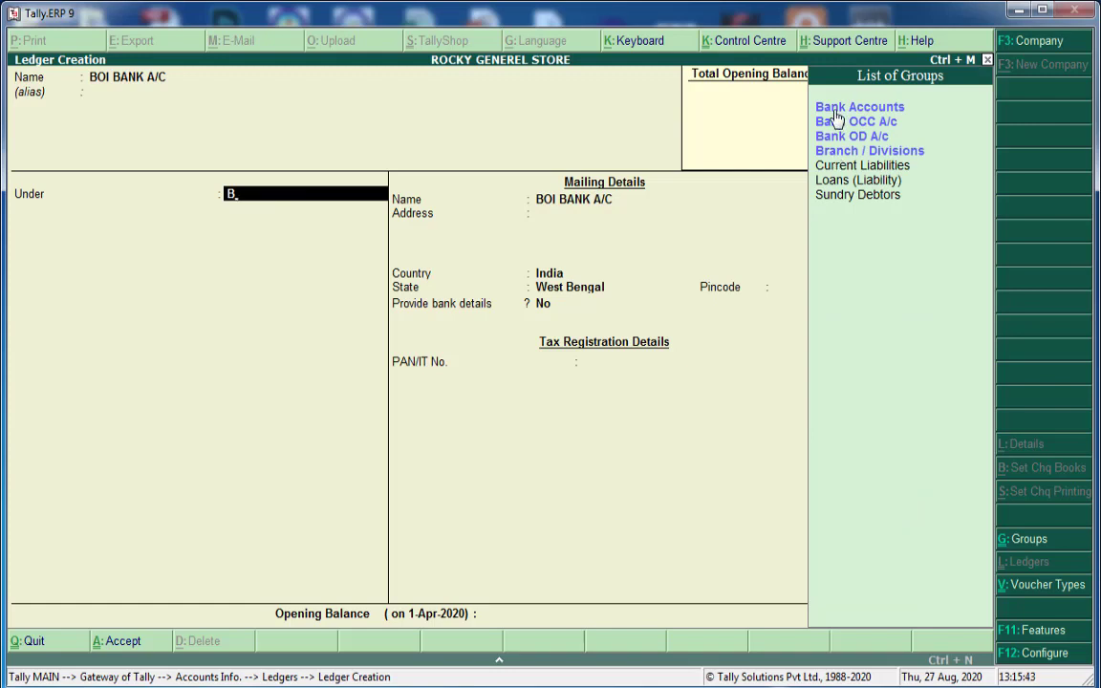
pyautogui.click(834, 111)
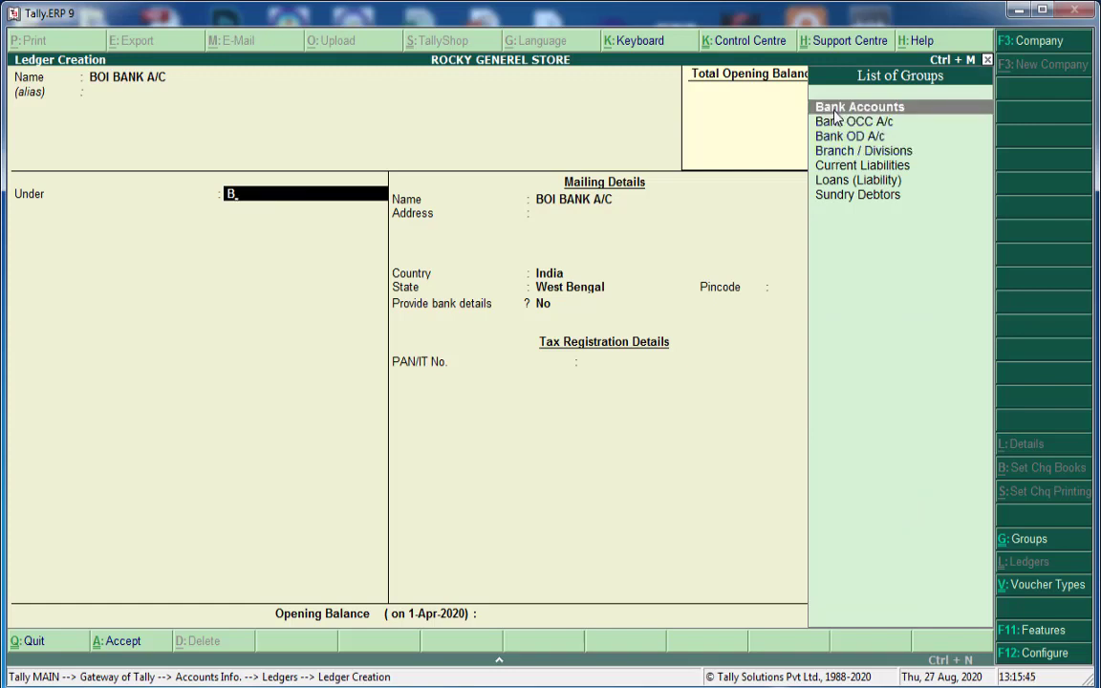
pyautogui.click(834, 111)
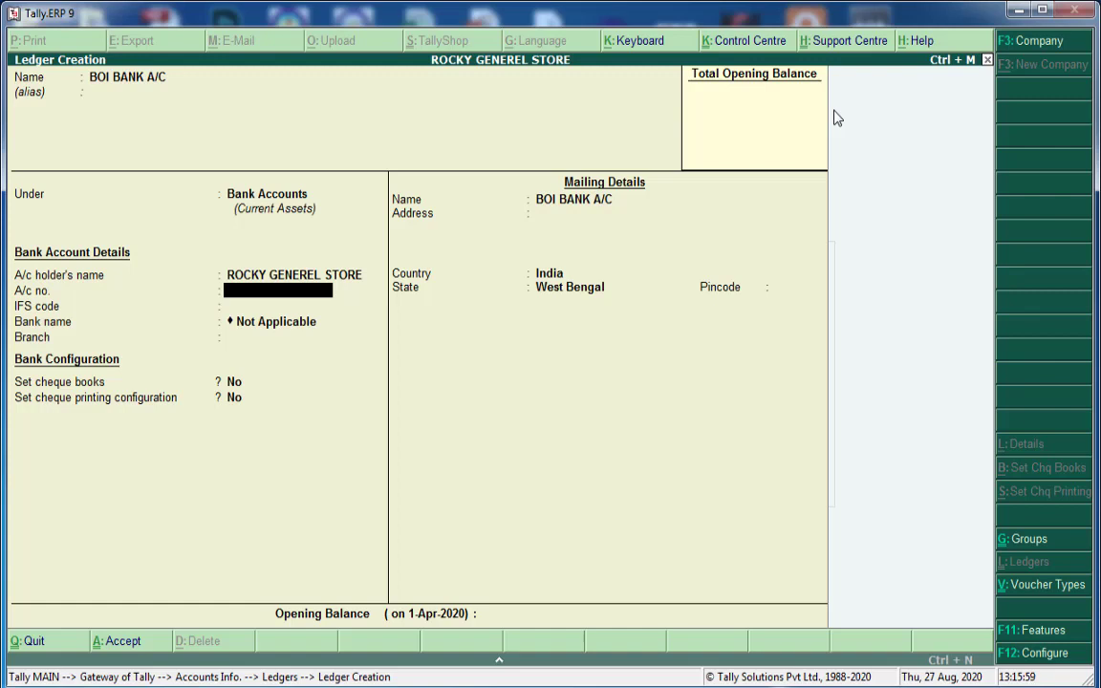
# - Leave the BOI BANK A/C ledger's account number, IFS code and branch blank, keeping the bank name Not Applicable and both cheque options at No
pyautogui.press('Return')
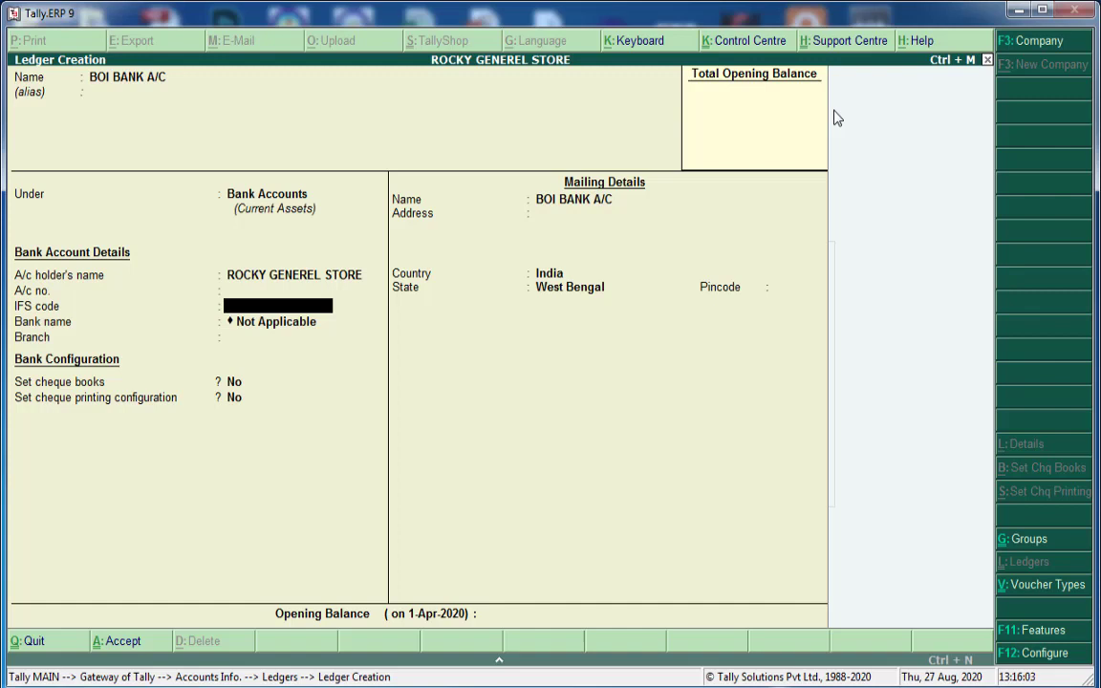
pyautogui.press('Return')
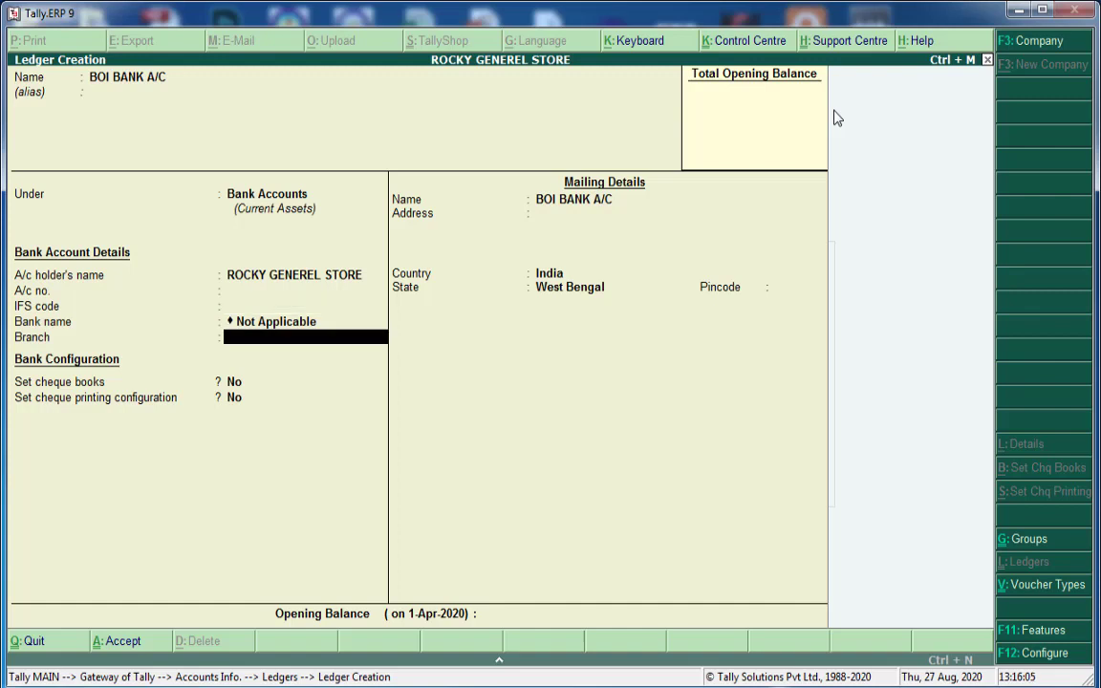
pyautogui.press('Return')
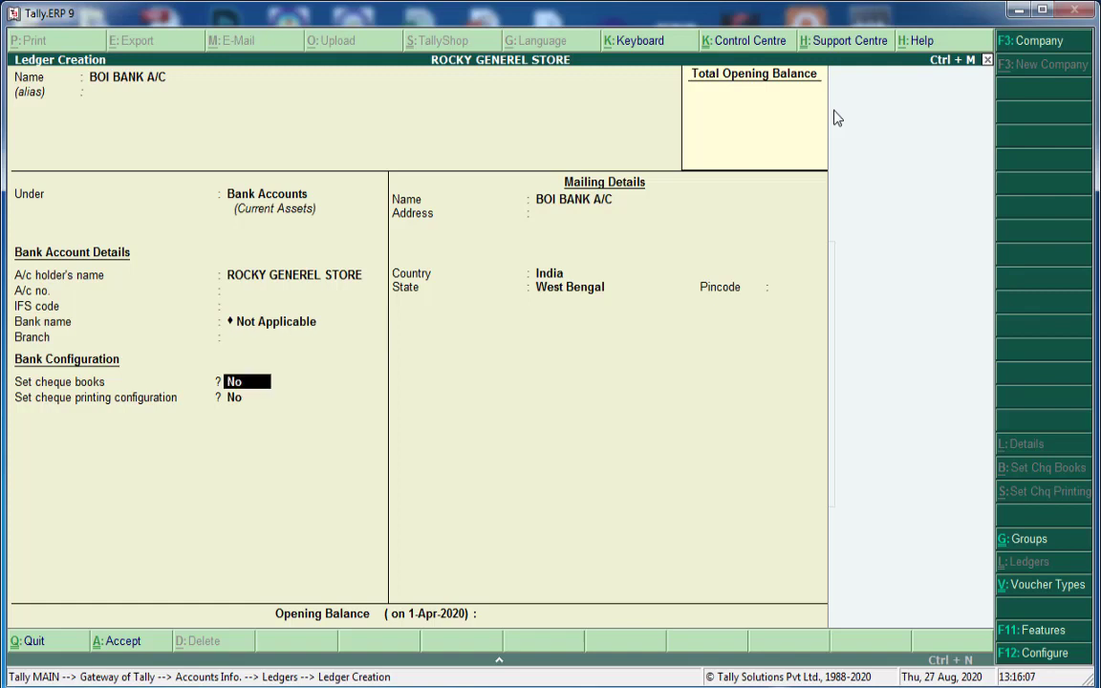
pyautogui.press('Return')
pyautogui.press('Return')
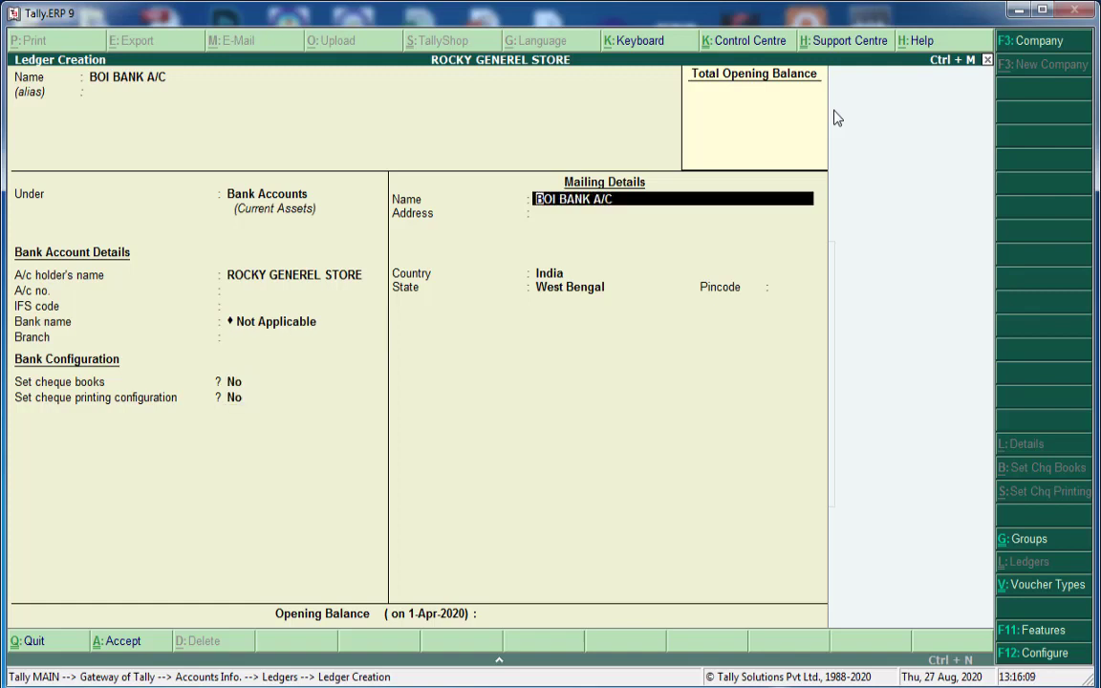
# - Keep the BOI BANK A/C ledger's default mailing details, leave the opening balance blank, and accept the ledger
pyautogui.press('Return')
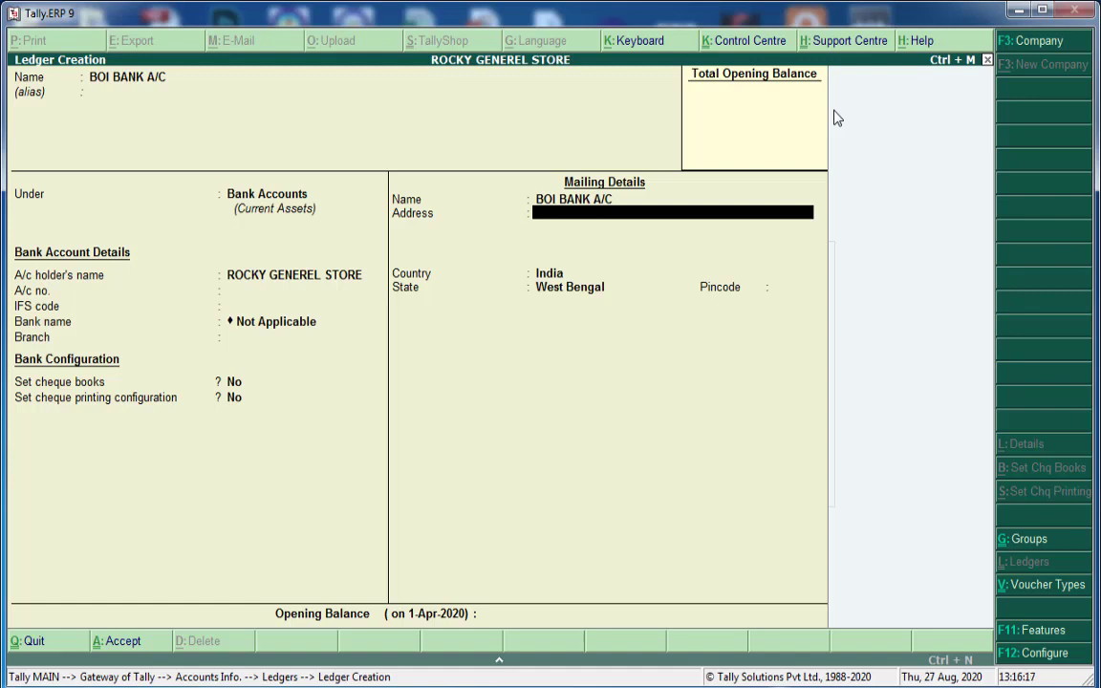
pyautogui.press('Return')
pyautogui.press('Return')
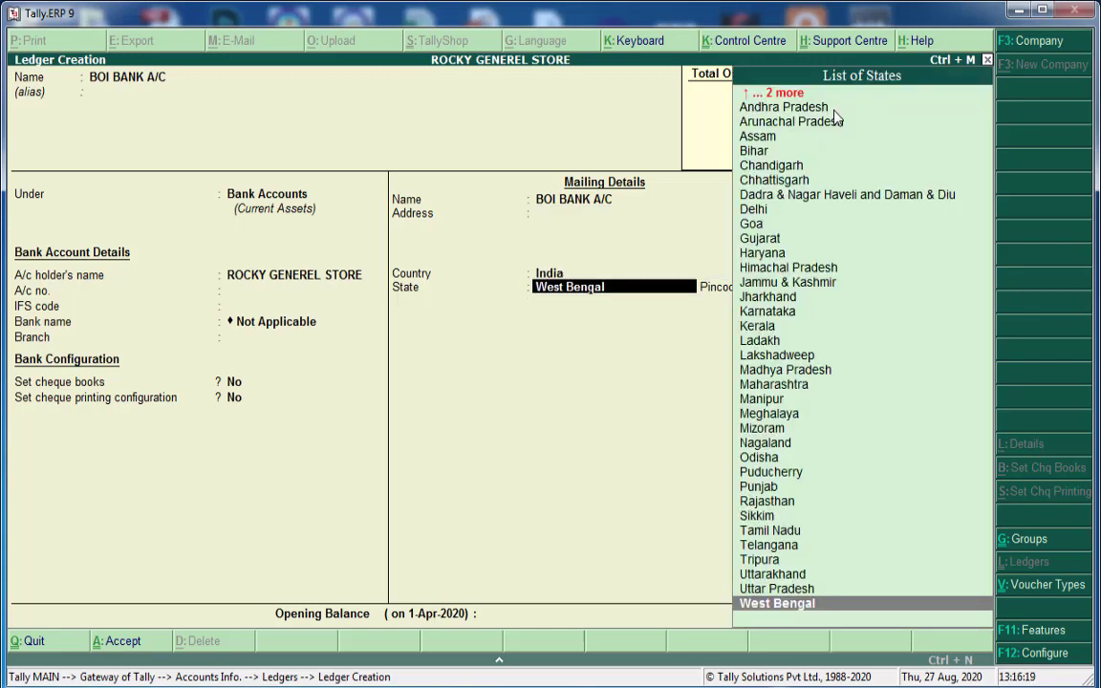
pyautogui.press('Return')
pyautogui.press('Return')
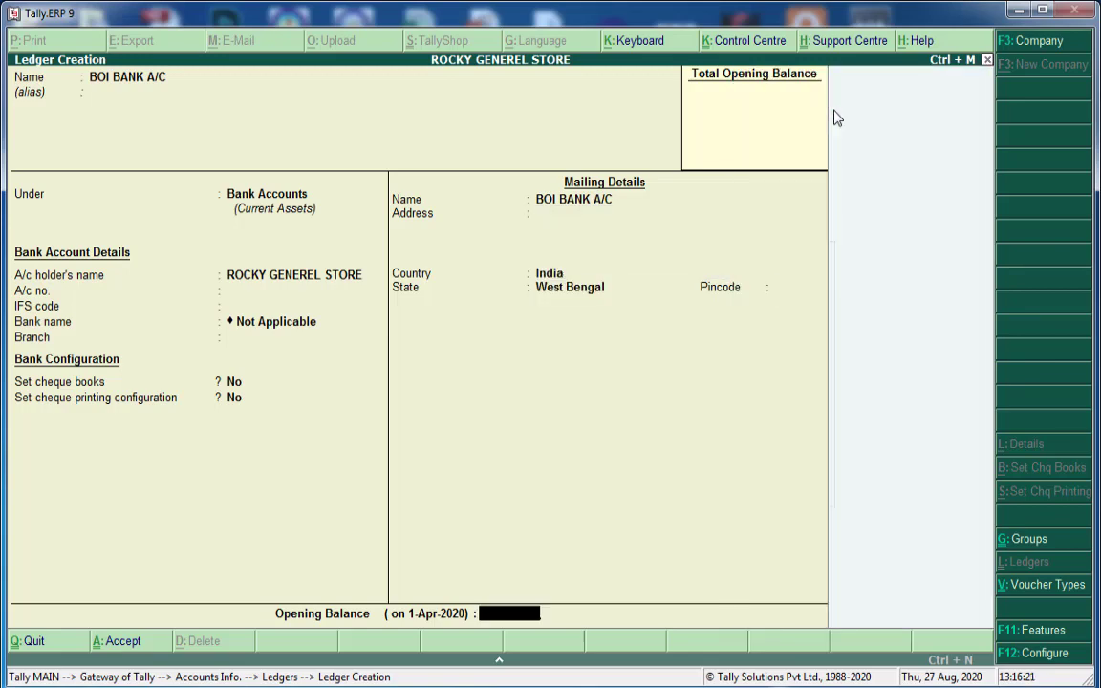
pyautogui.press('Return')
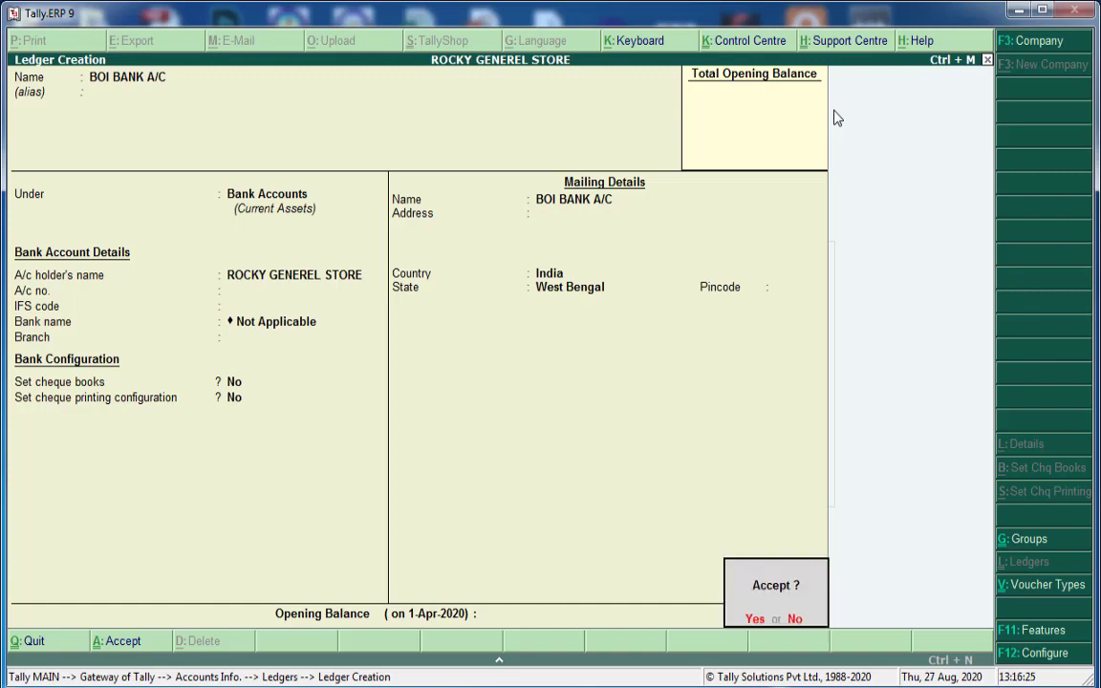
pyautogui.press('Return')
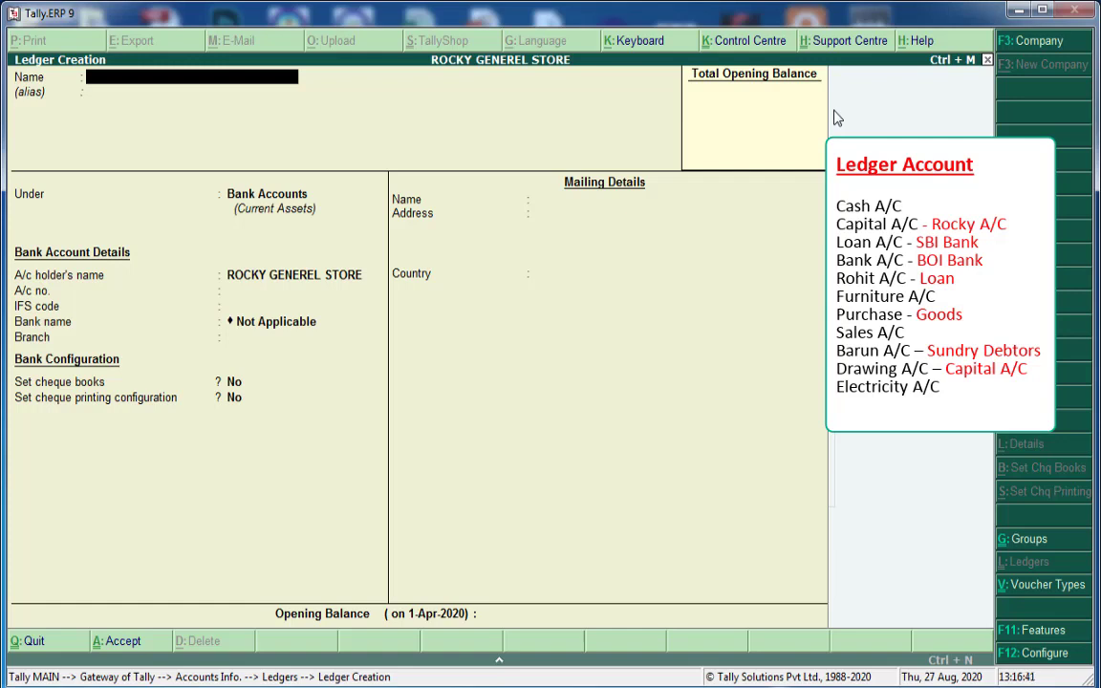
# - Enter the individual lender's account name for the next ledger without an alias, and place it under Loans (Liability)
pyautogui.write('ROHIT A/C')
pyautogui.press('Return')
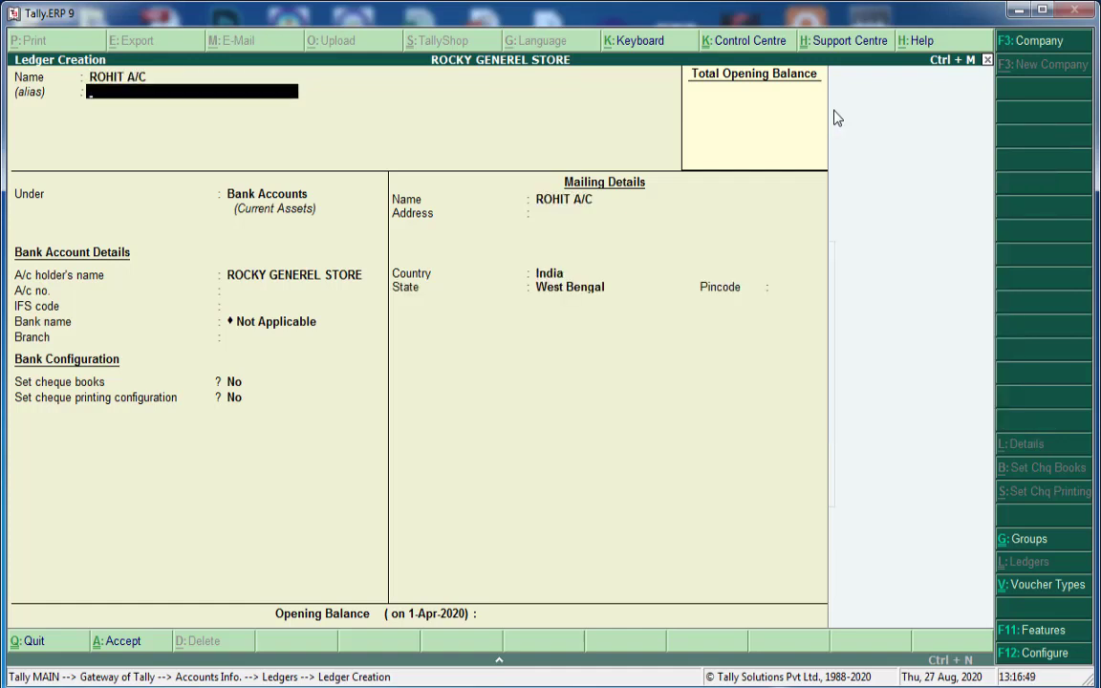
pyautogui.press('Return')
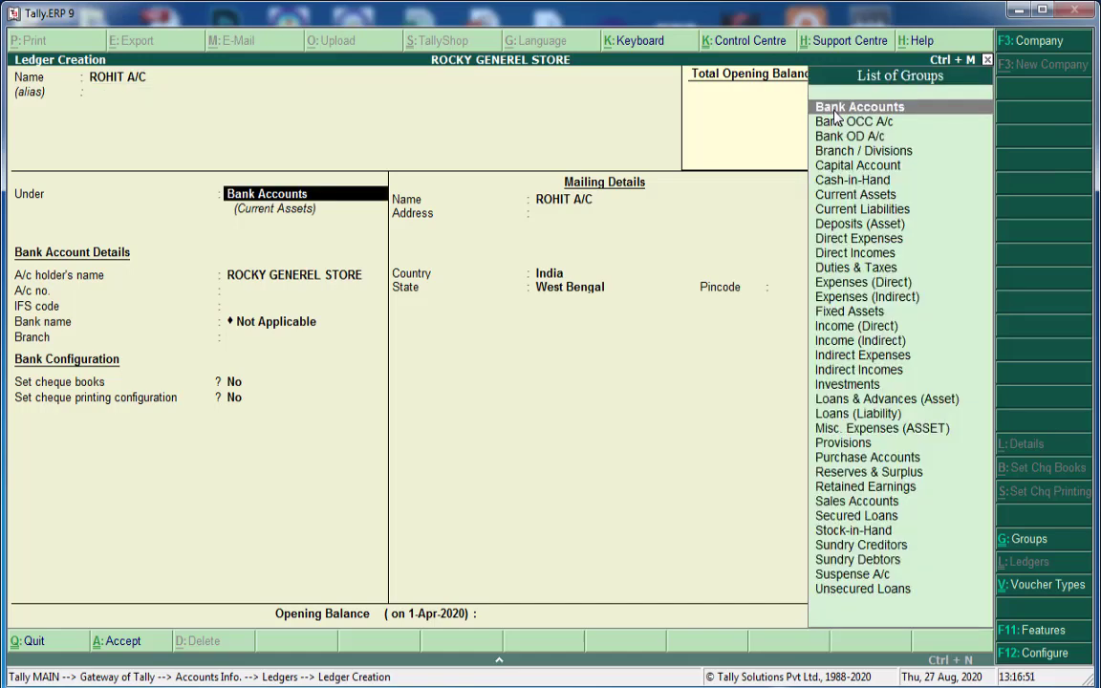
pyautogui.write('L')
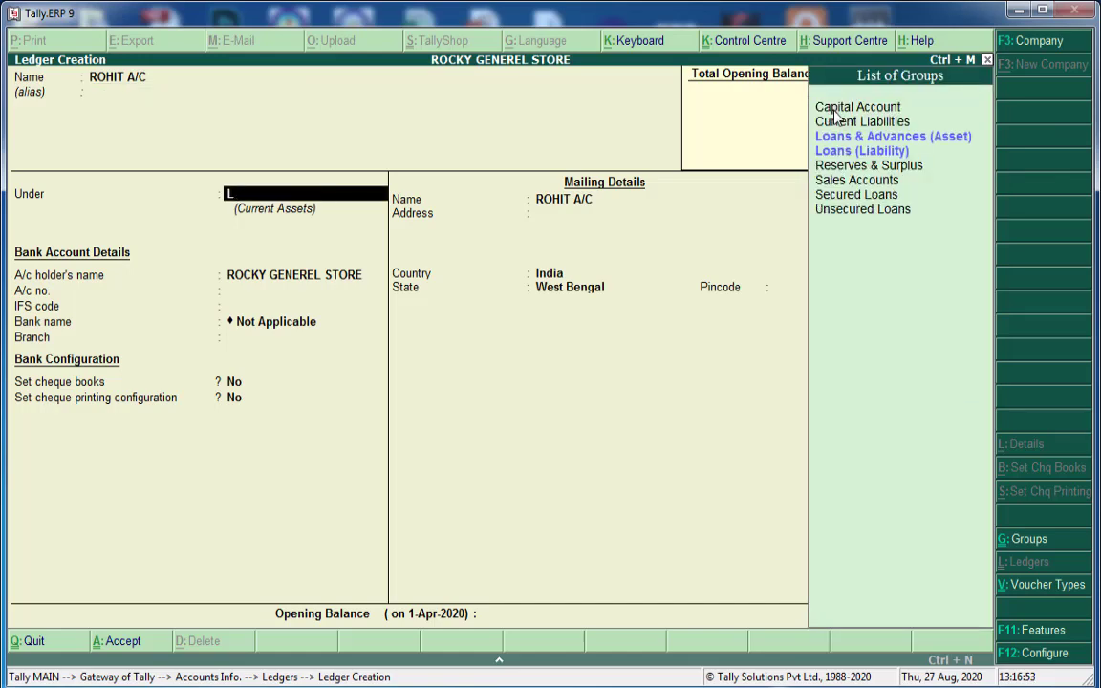
pyautogui.press('Down')
pyautogui.press('Down')
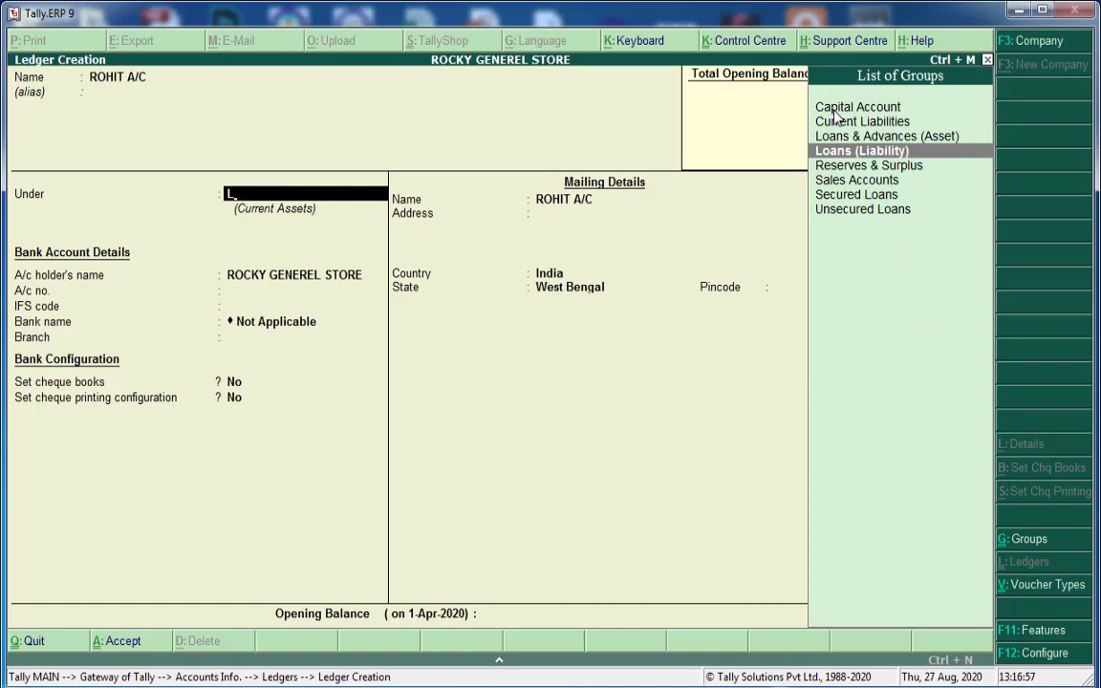
pyautogui.press('Return')
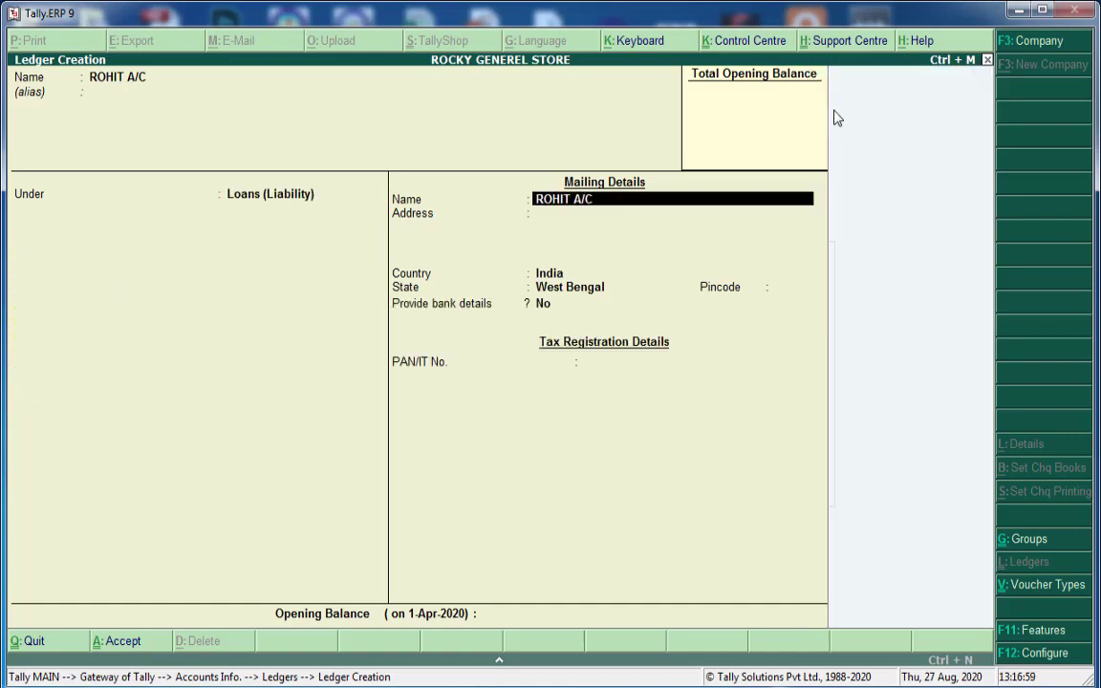
# - Keep the lender ledger's default mailing and bank details, leave the PAN and opening balance blank, and accept it
pyautogui.press('Return')
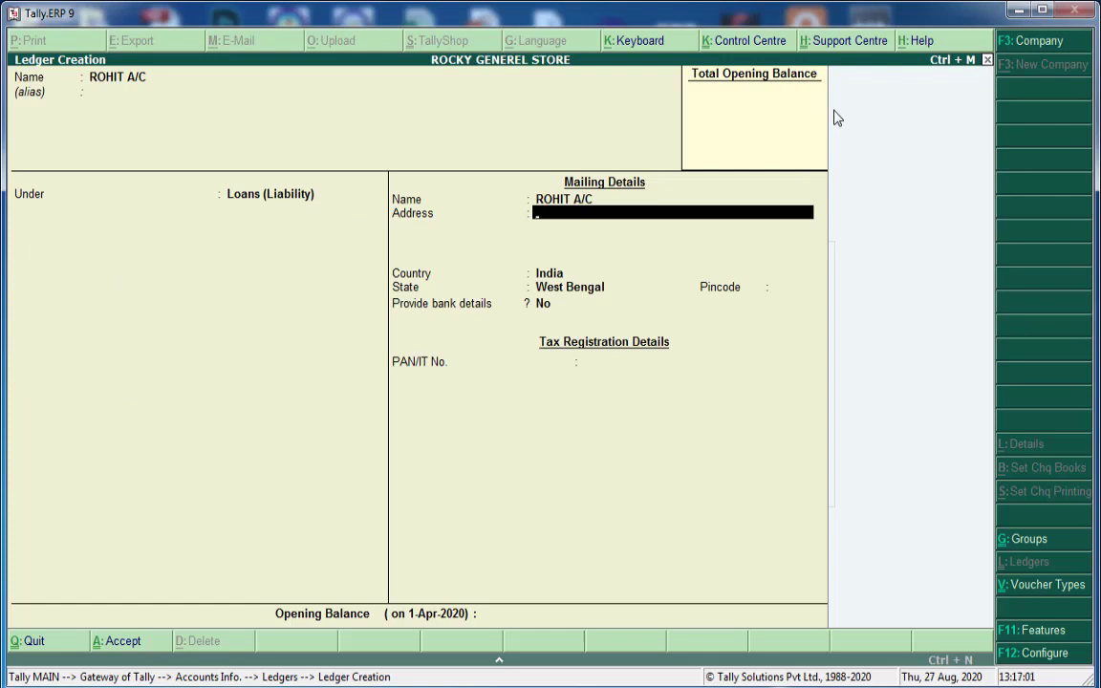
pyautogui.press('Return')
pyautogui.press('Return')
pyautogui.press('Return')
pyautogui.press('Return')
pyautogui.press('Return')
pyautogui.press('Return')
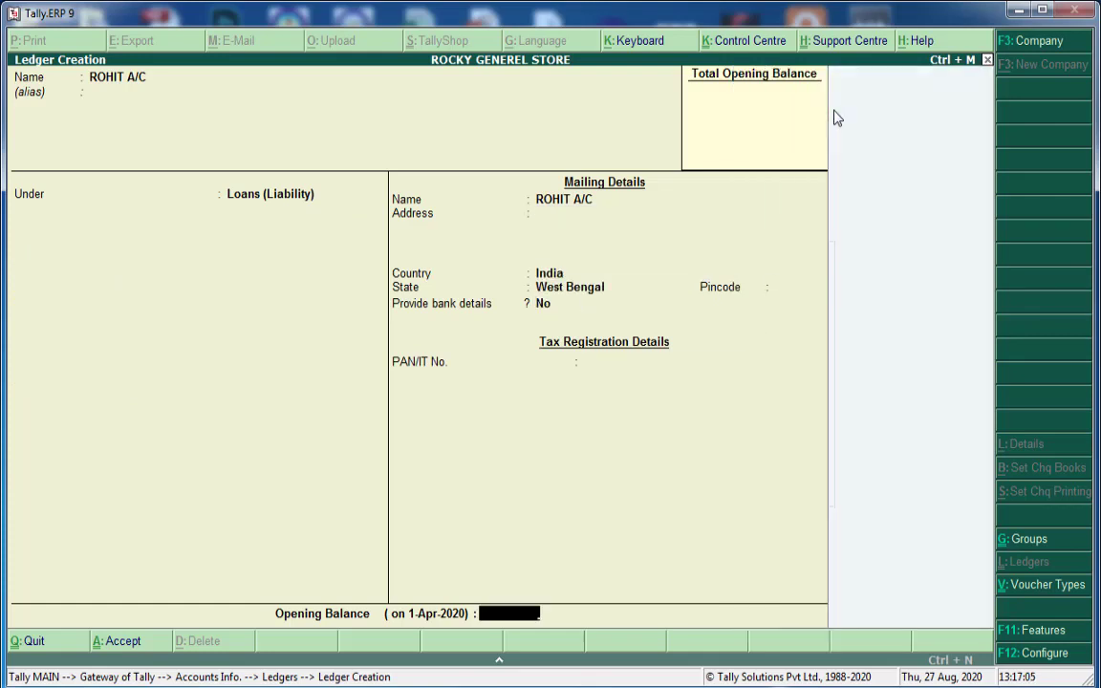
pyautogui.press('Return')
pyautogui.press('Return')
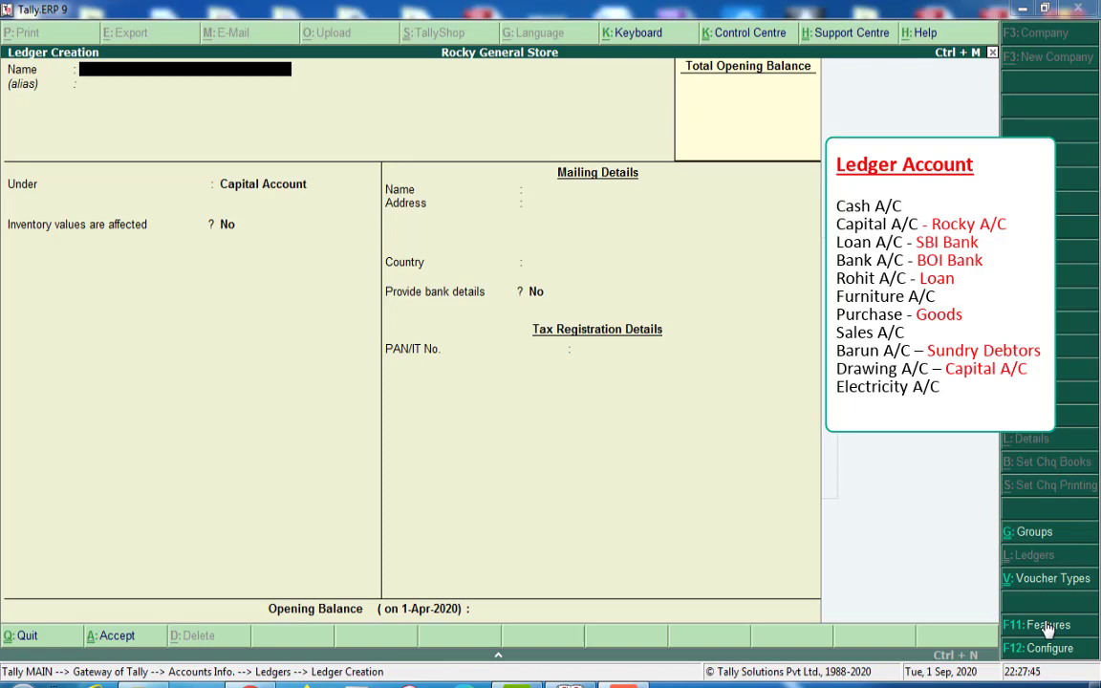
# - Name the next ledger Furniture A/C without an alias and place it under Fixed Assets
pyautogui.write('Furnit')
pyautogui.write('ure')
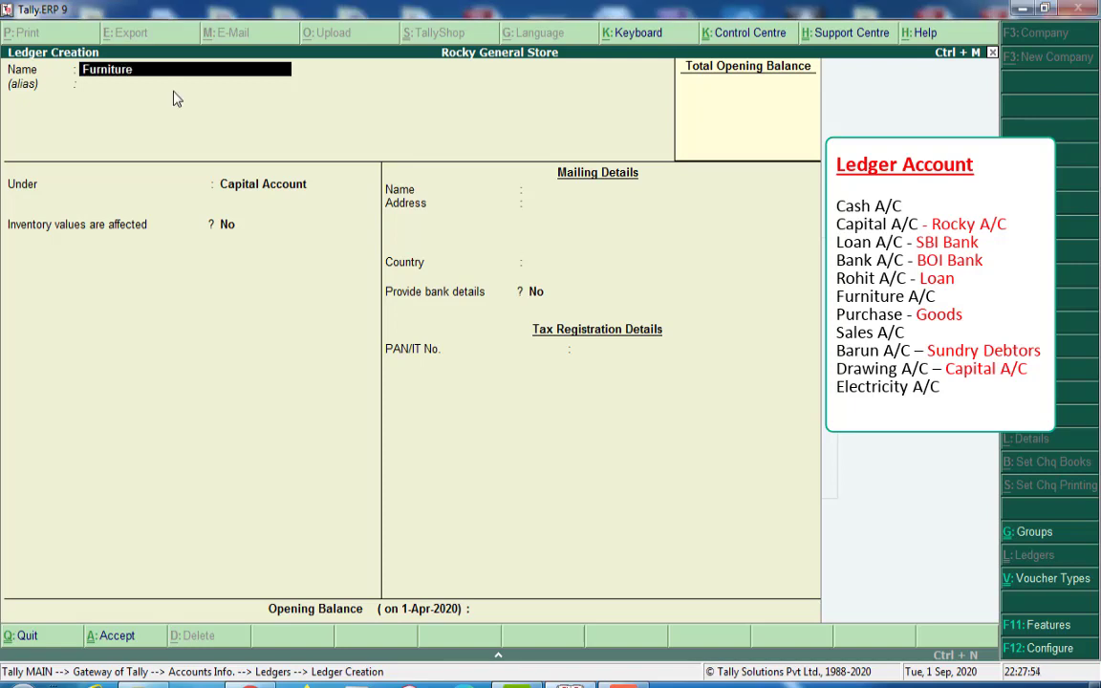
pyautogui.write(' A/C')
pyautogui.press('Return')
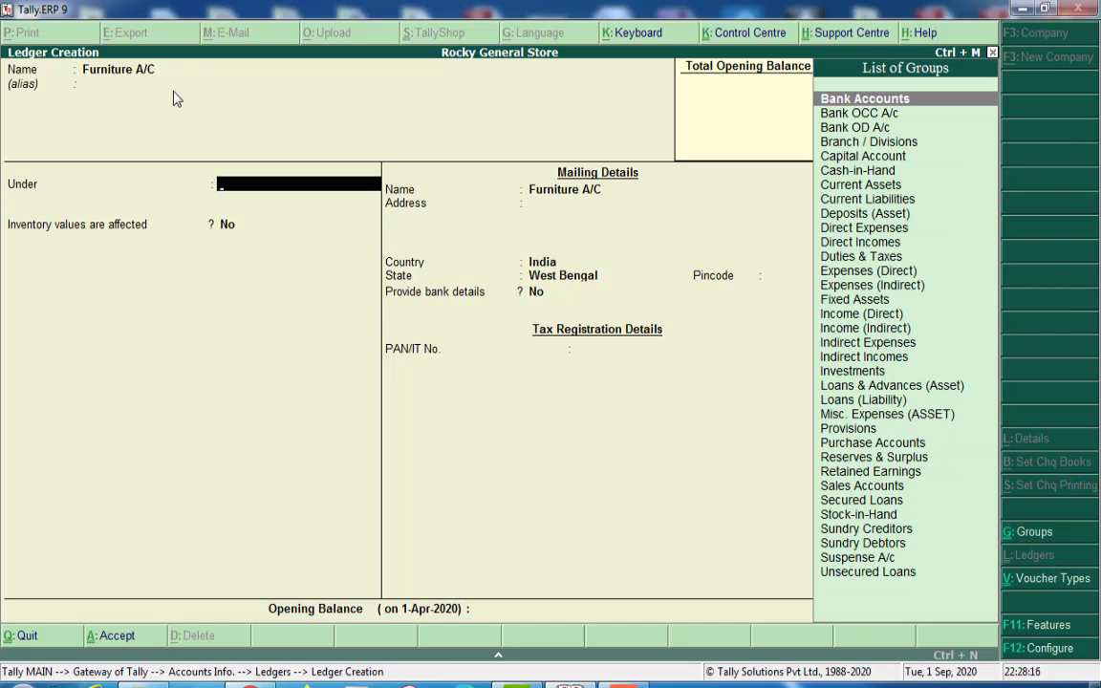
pyautogui.write('F')
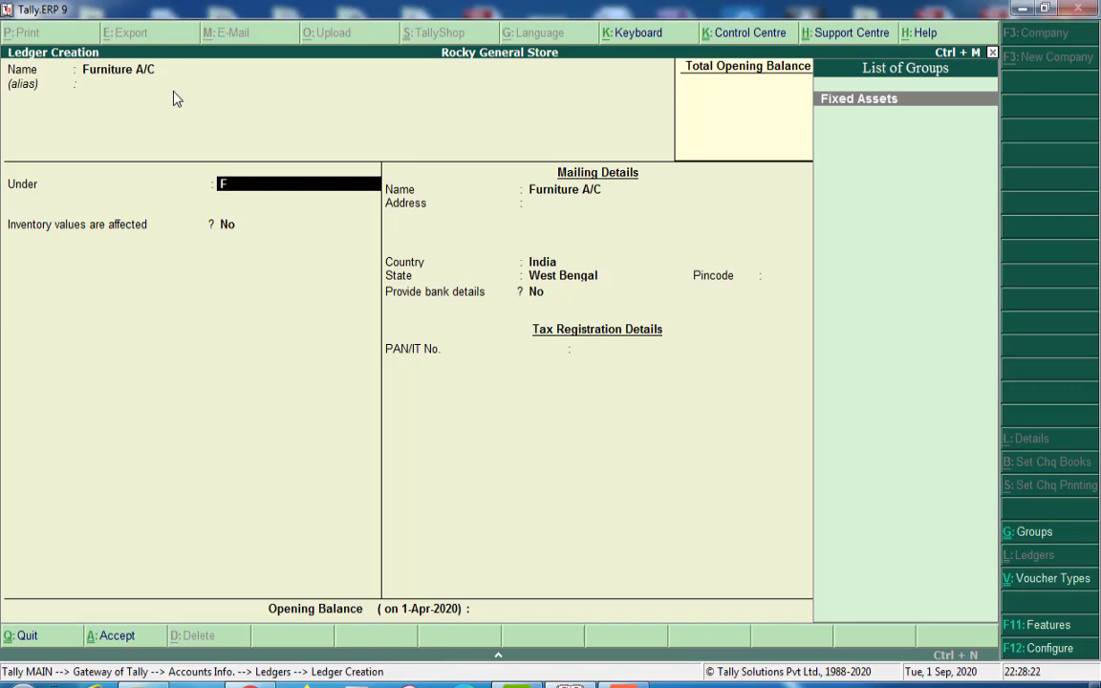
pyautogui.press('Return')
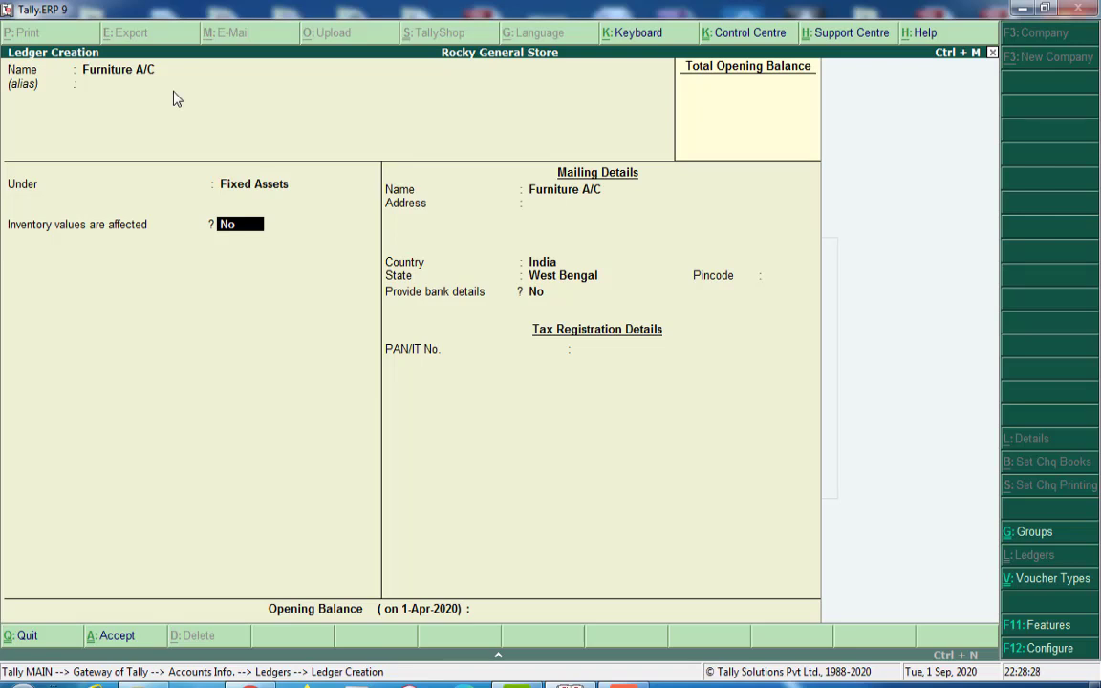
# - Keep Furniture A/C's inventory option at No and its default mailing and bank details, leave the PAN and opening balance blank, and accept it
pyautogui.press('Return')
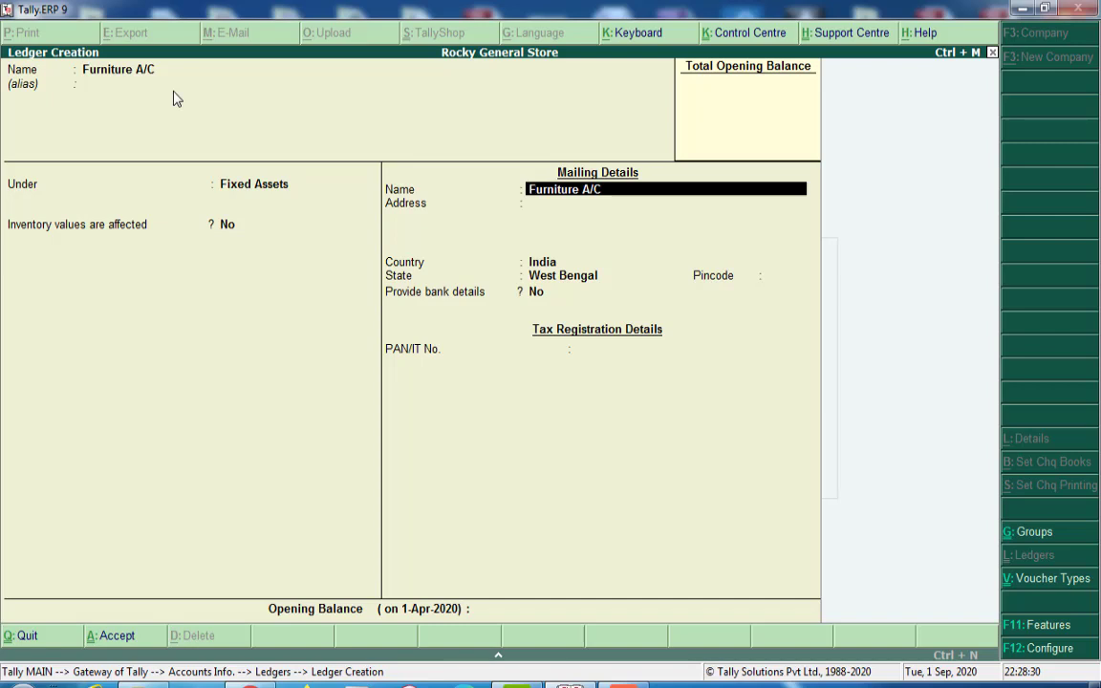
pyautogui.press('Return')
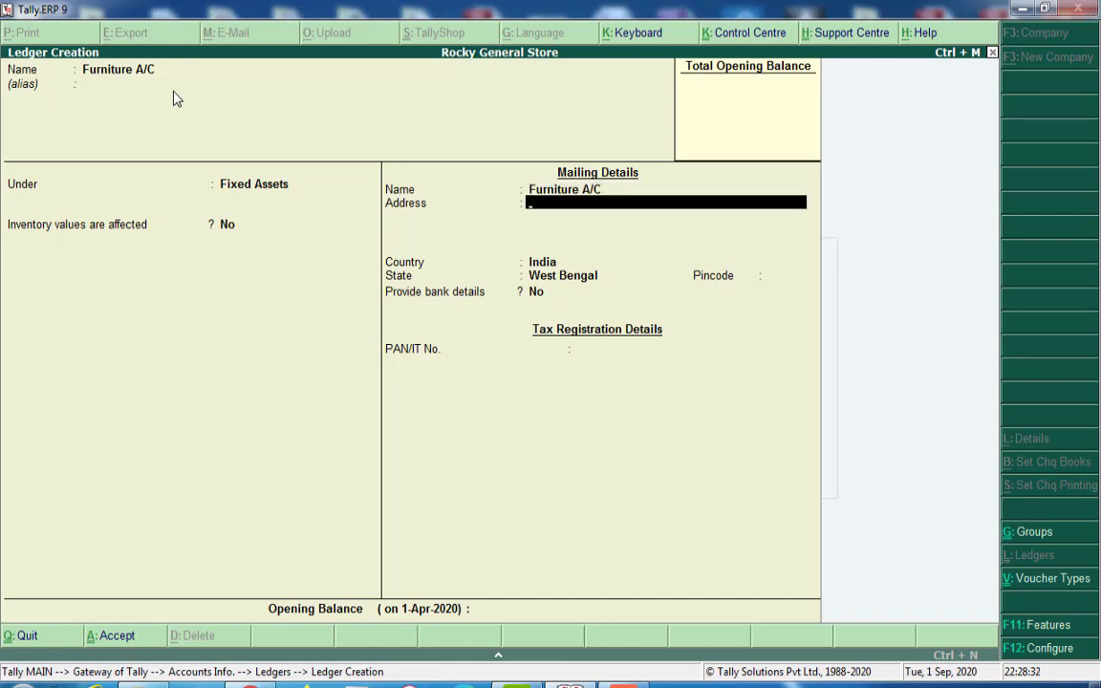
pyautogui.press('Return')
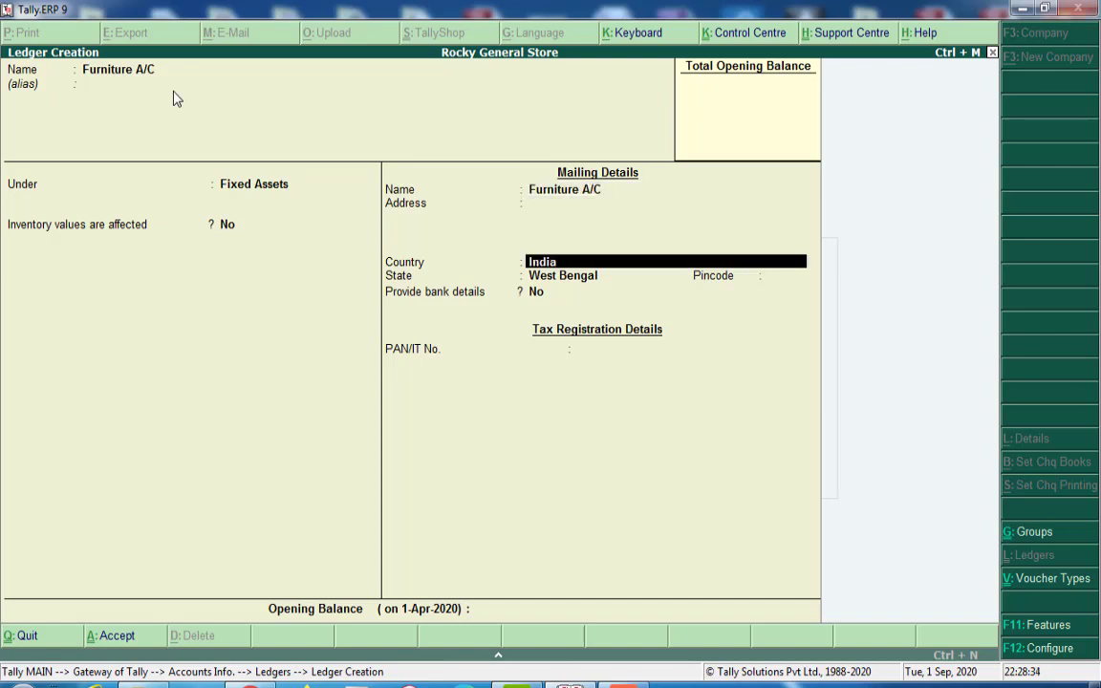
pyautogui.press('Return')
pyautogui.press('Return')
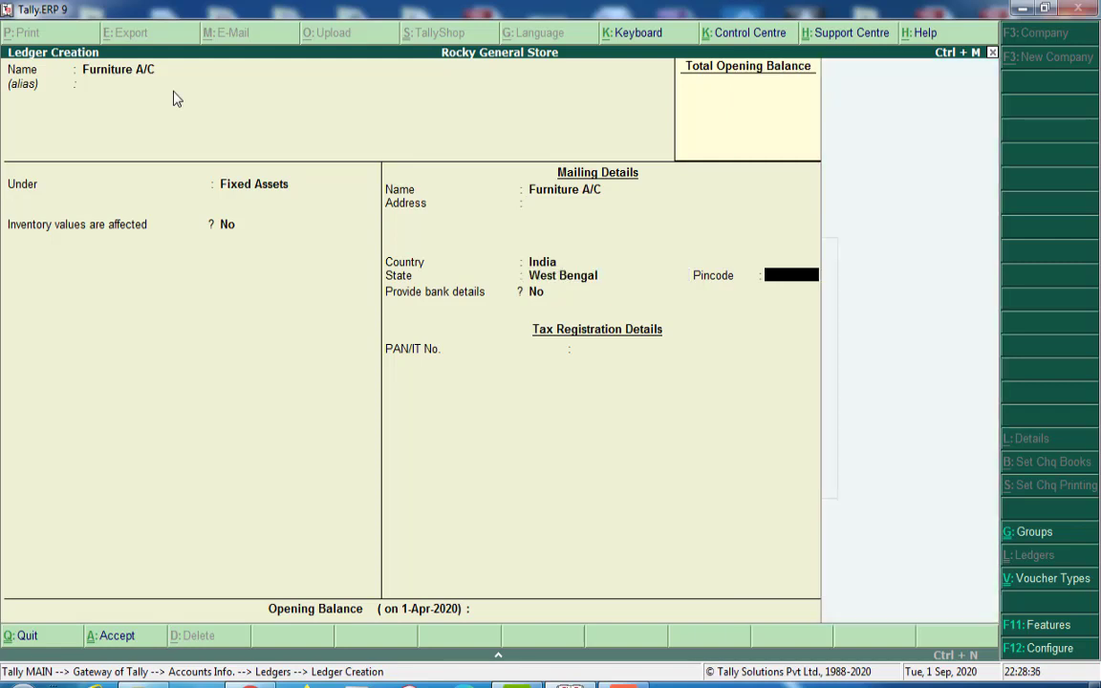
pyautogui.press('Return')
pyautogui.press('Return')
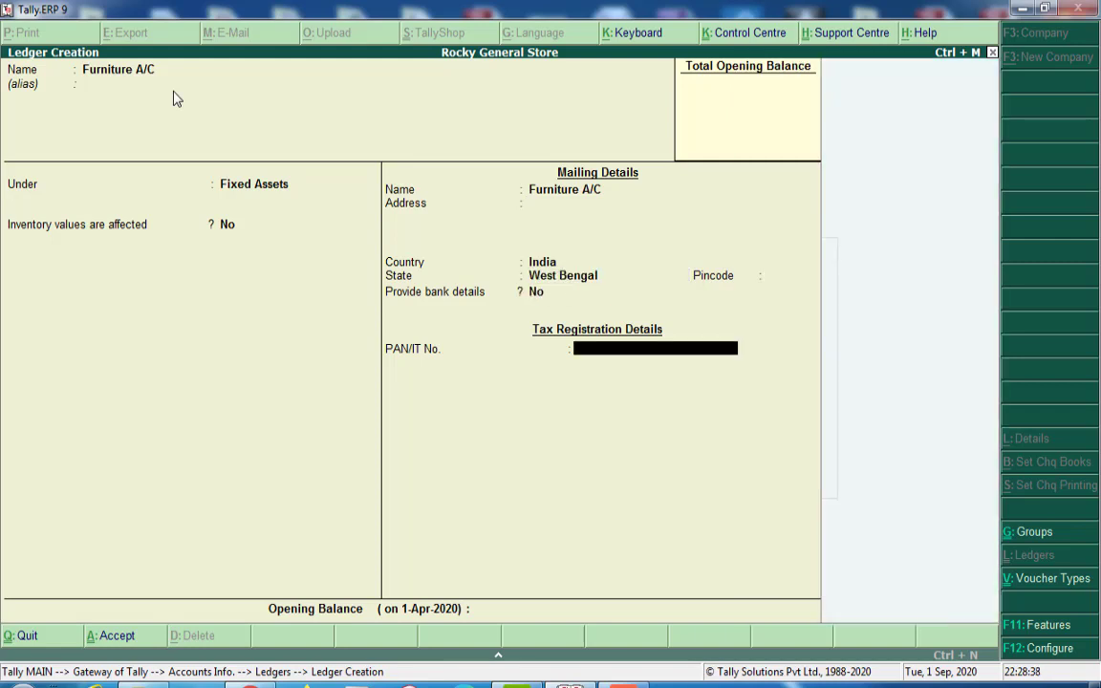
pyautogui.press('Return')
pyautogui.press('Return')
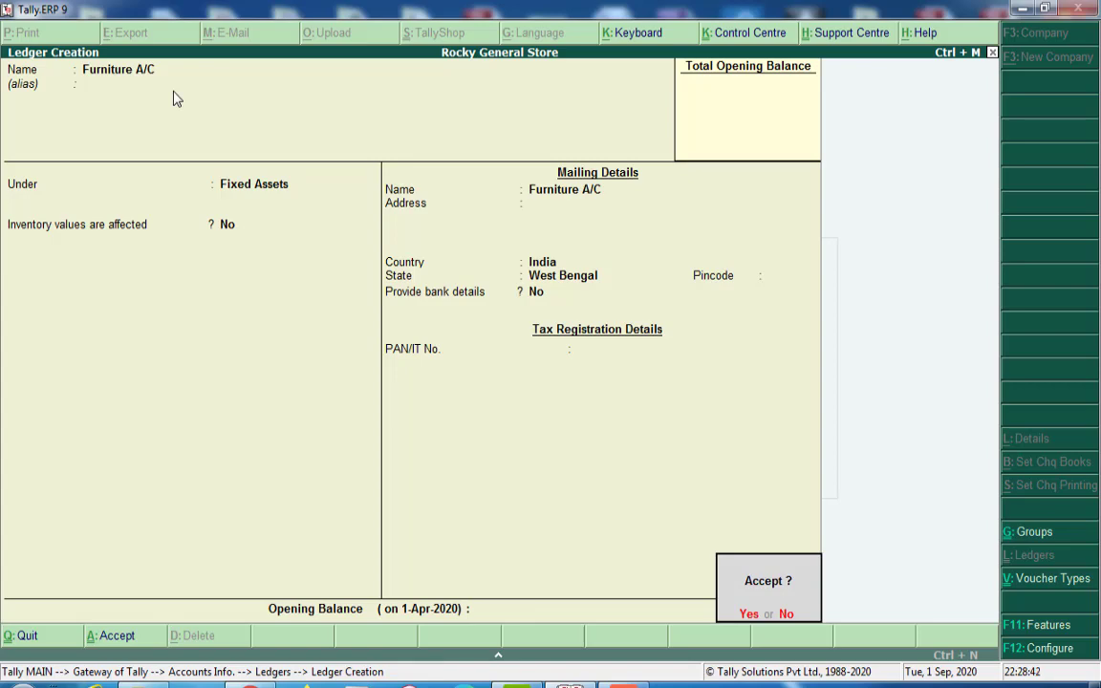
pyautogui.press('Return')
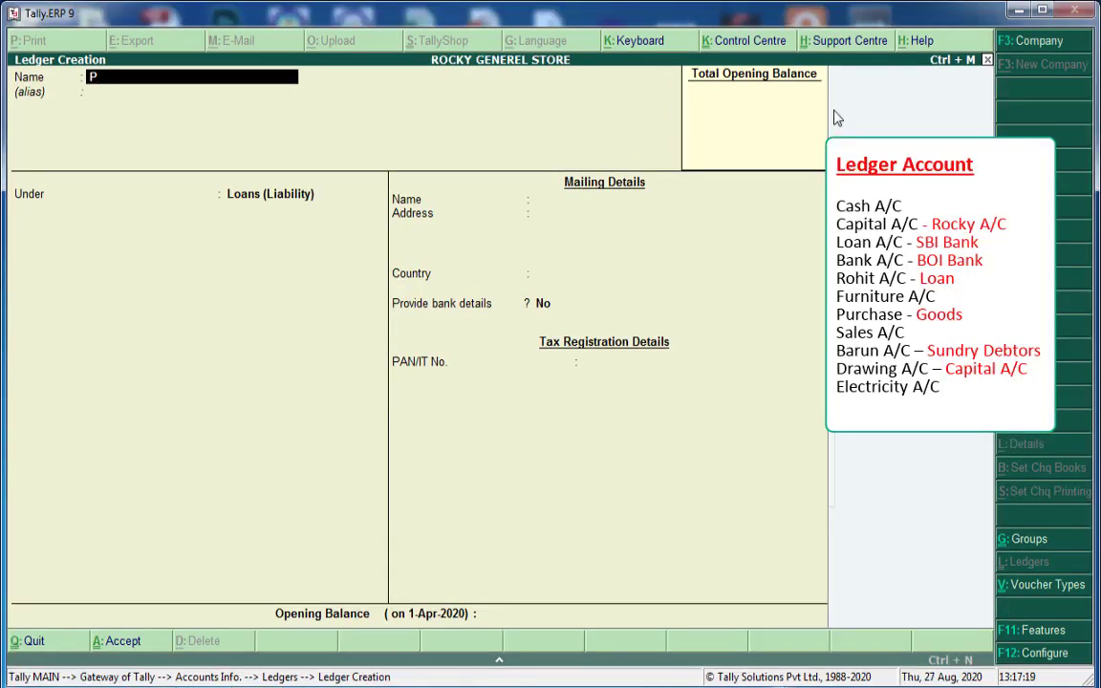
# - Name the next ledger PURCHASE A/C without an alias and place it under Purchase Accounts
pyautogui.write('UCHASE')
pyautogui.press('BackSpace')
pyautogui.press('BackSpace')
pyautogui.press('BackSpace')
pyautogui.press('BackSpace')
pyautogui.press('BackSpace')
pyautogui.write('RCHASE A/C')
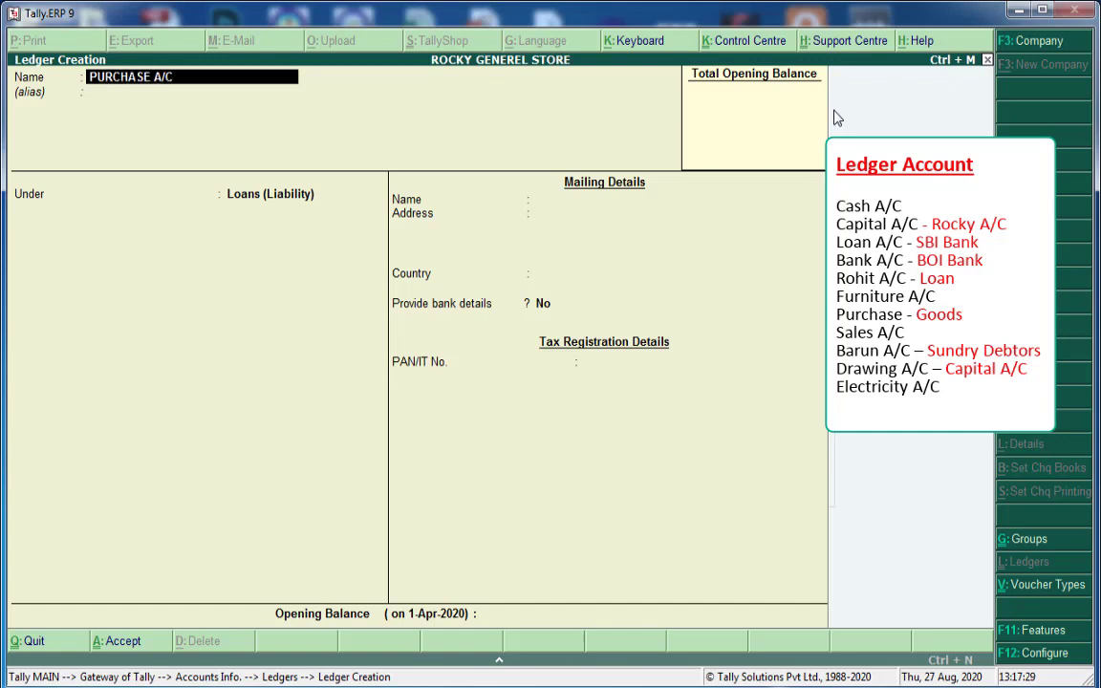
pyautogui.press('Return')
pyautogui.press('Return')
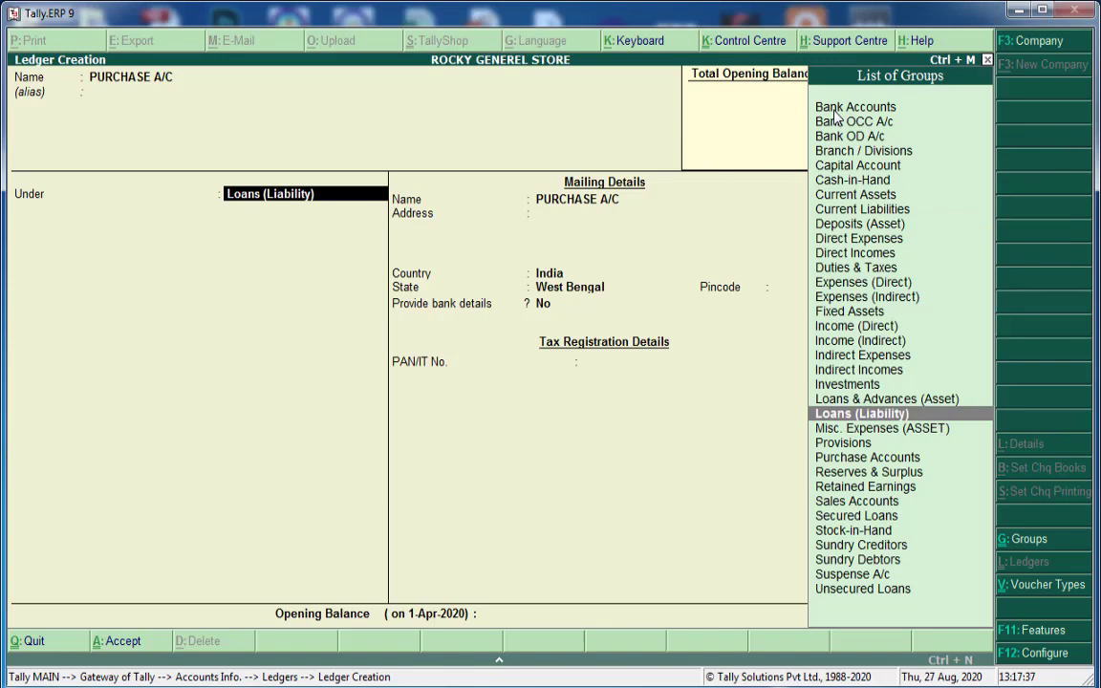
pyautogui.write('P')
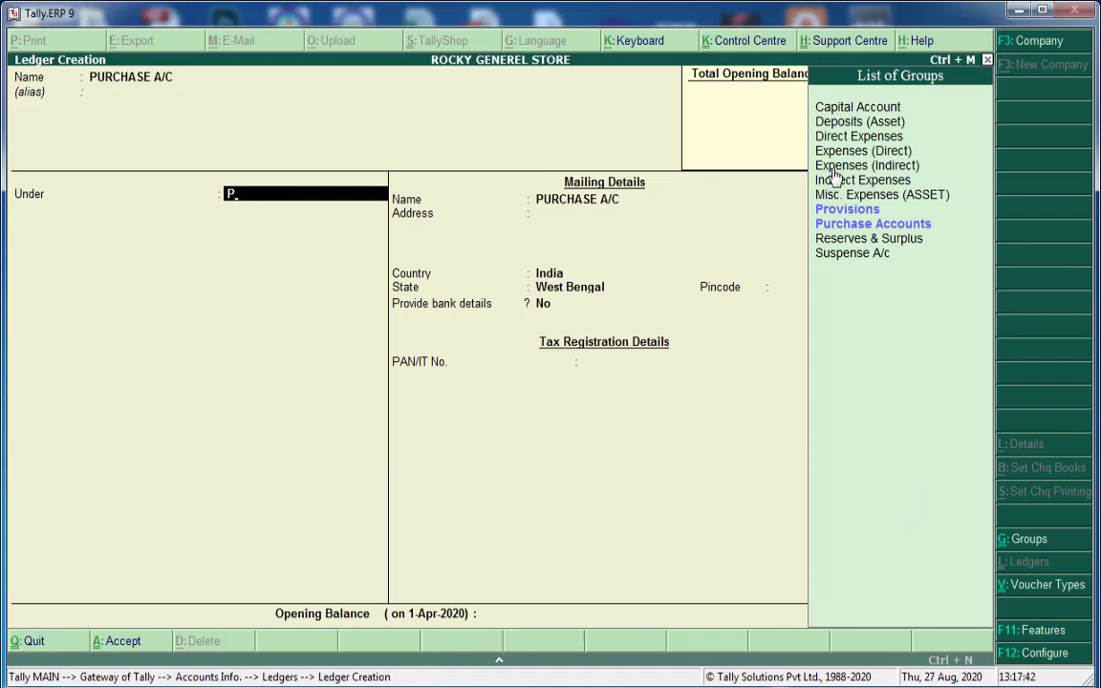
pyautogui.click(859, 232)
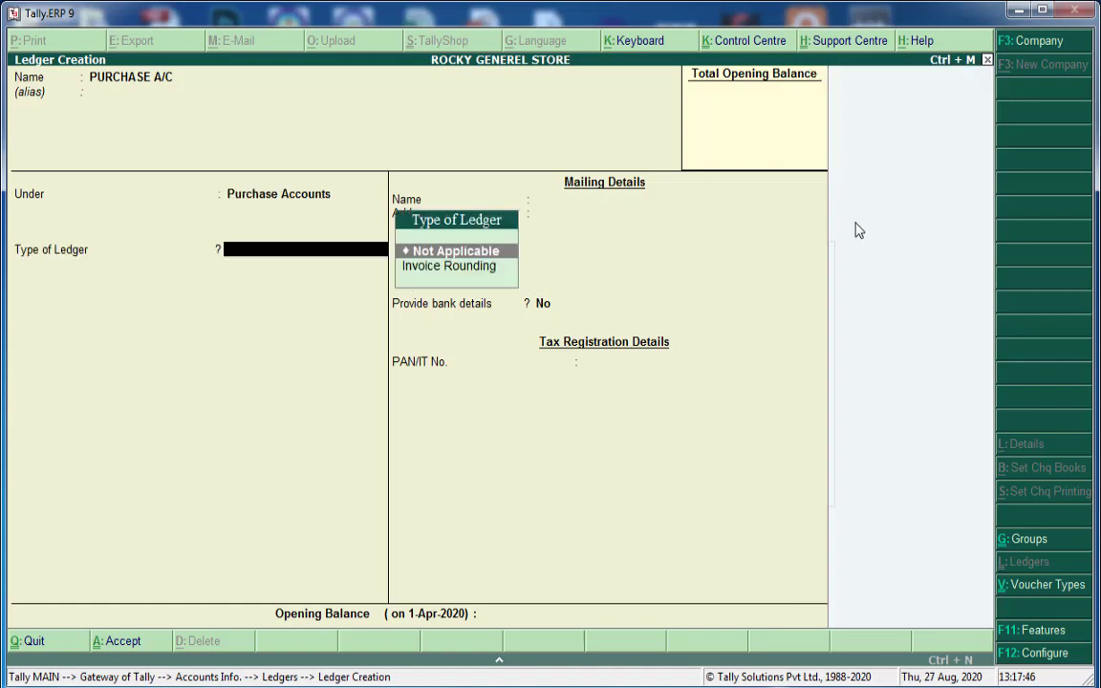
# - Keep PURCHASE A/C's ledger type Not Applicable and bank details at No, leave the opening balance blank, and accept it
pyautogui.press('Return')
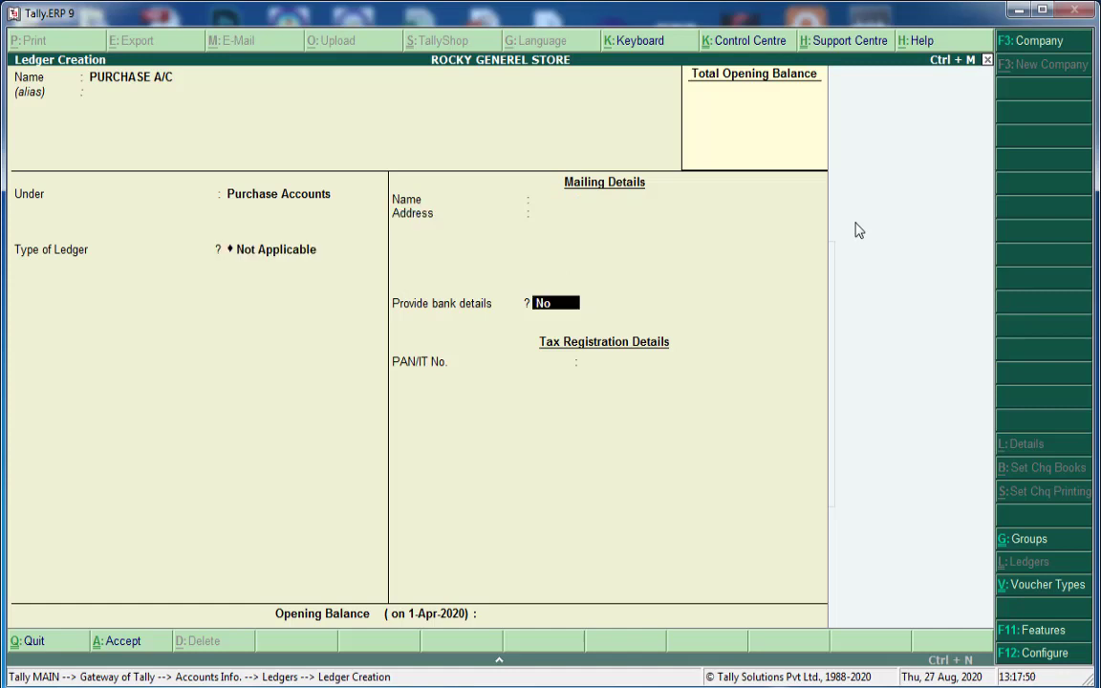
pyautogui.press('Return')
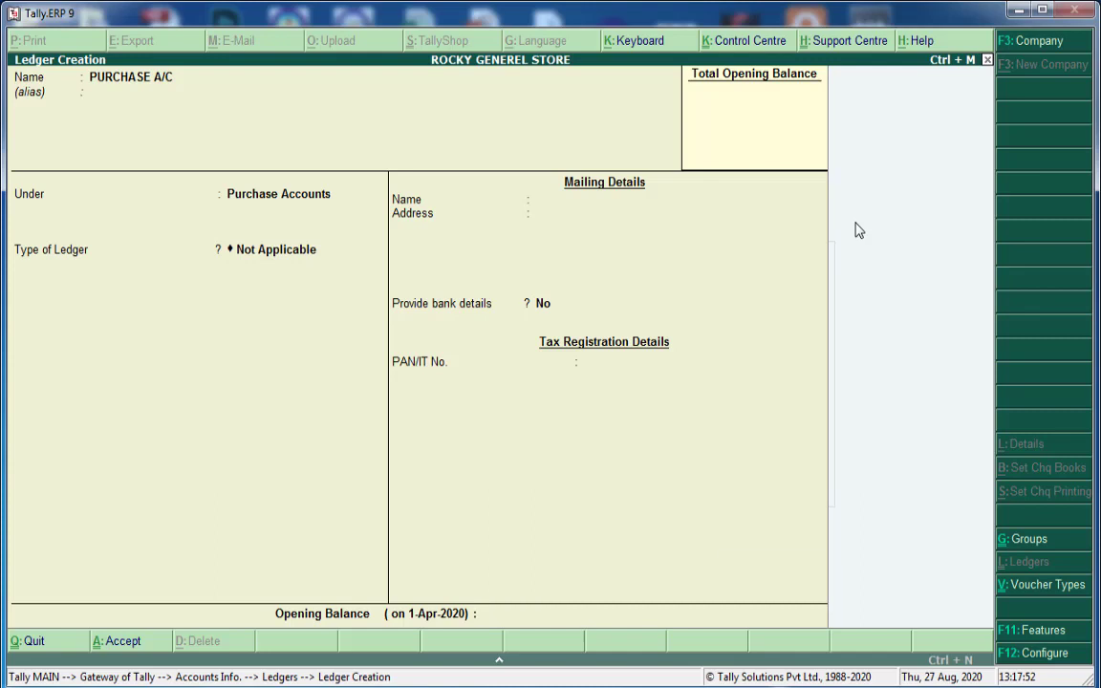
pyautogui.press('Return')
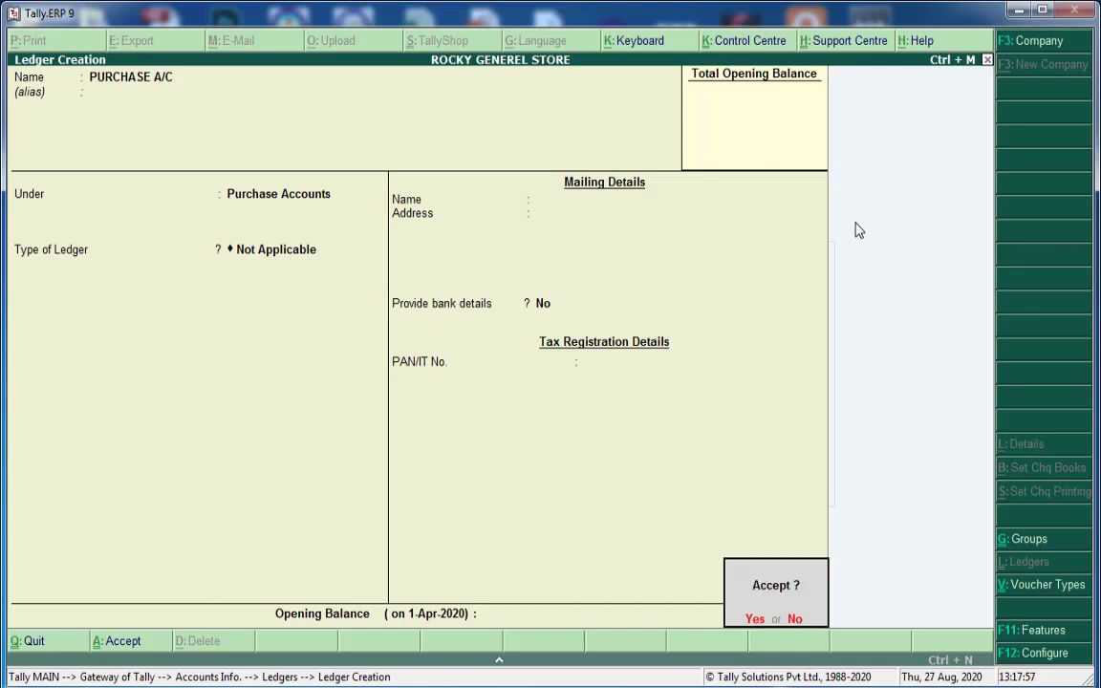
pyautogui.press('Return')
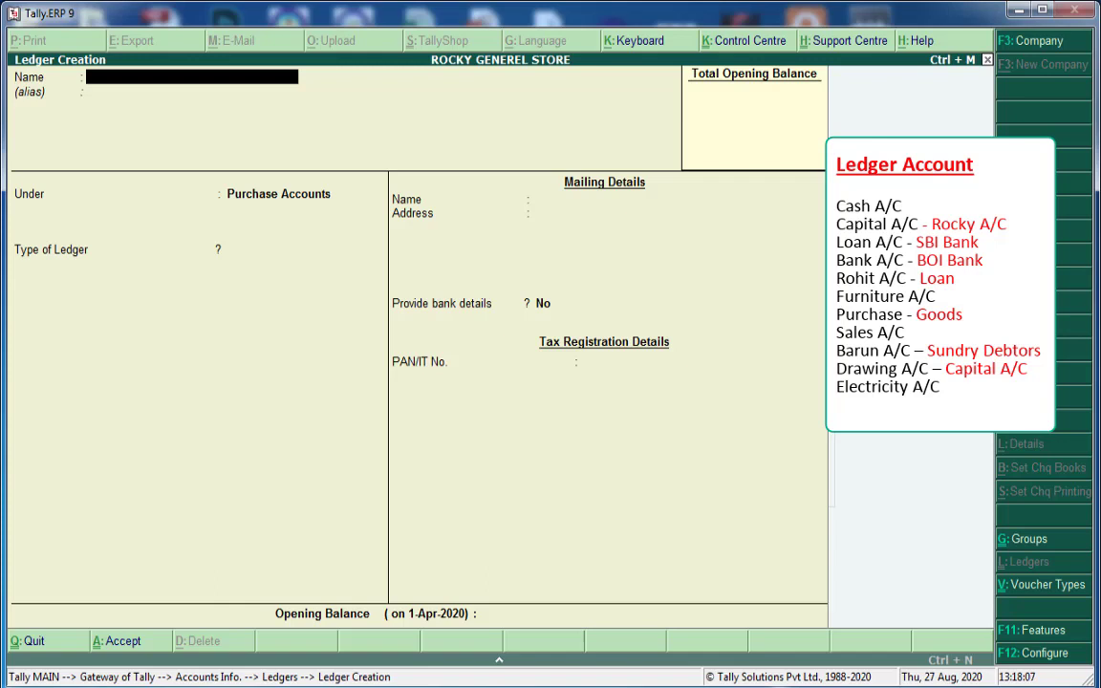
# - Name the next ledger SALES A/C without an alias and place it under Sales Accounts
pyautogui.write('SALES')
pyautogui.write('A/C')
pyautogui.press('Return')
pyautogui.press('Return')
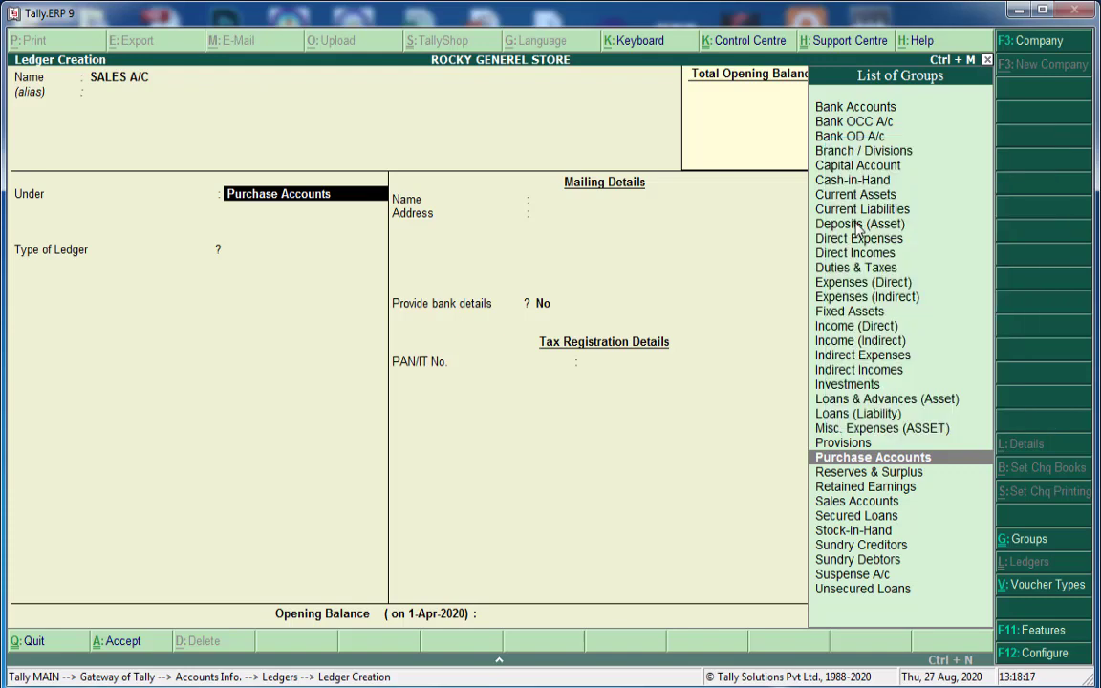
pyautogui.write('S')
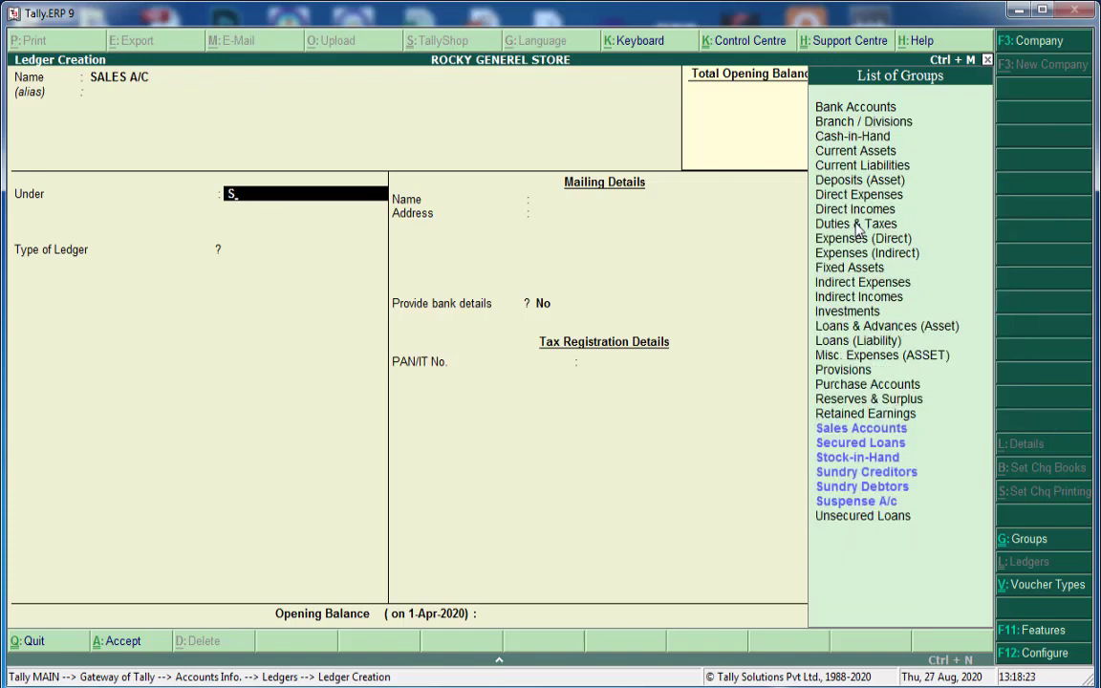
pyautogui.click(868, 435)
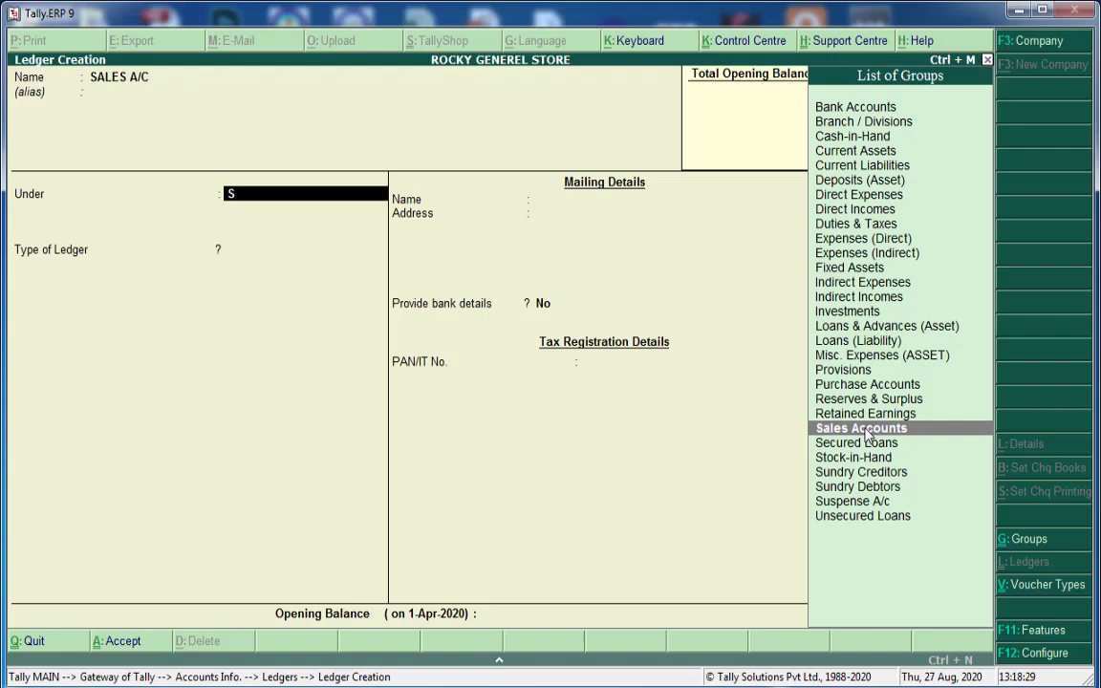
pyautogui.click(865, 430)
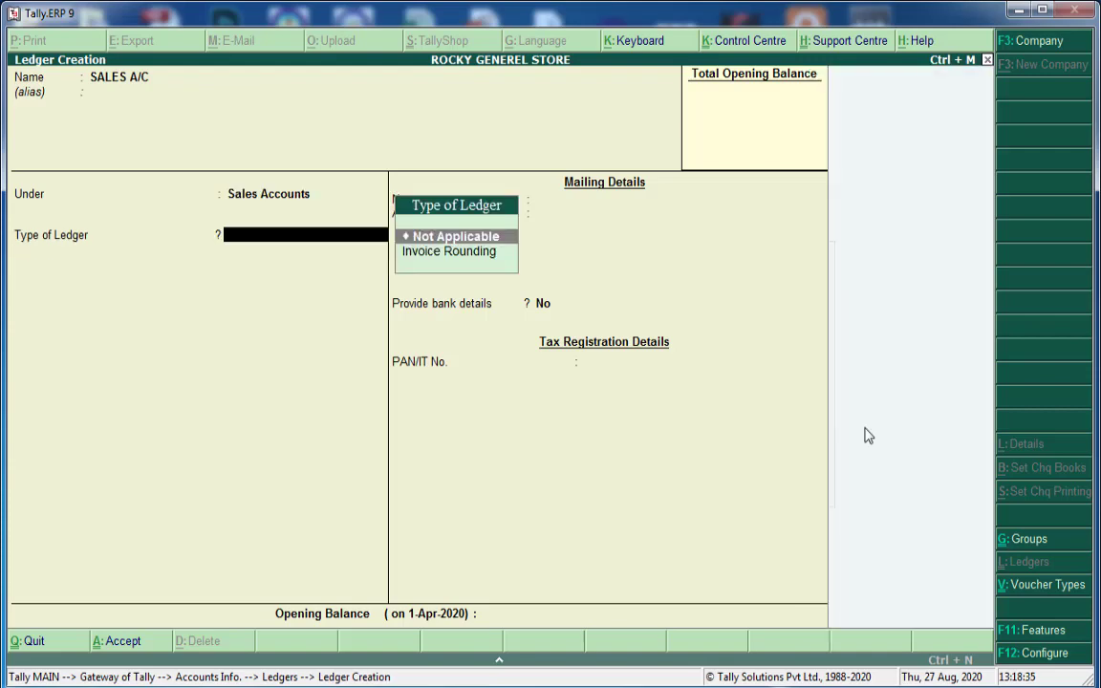
# - Keep SALES A/C's ledger type Not Applicable and bank details at No, leave the opening balance blank, and accept it
pyautogui.press('Return')
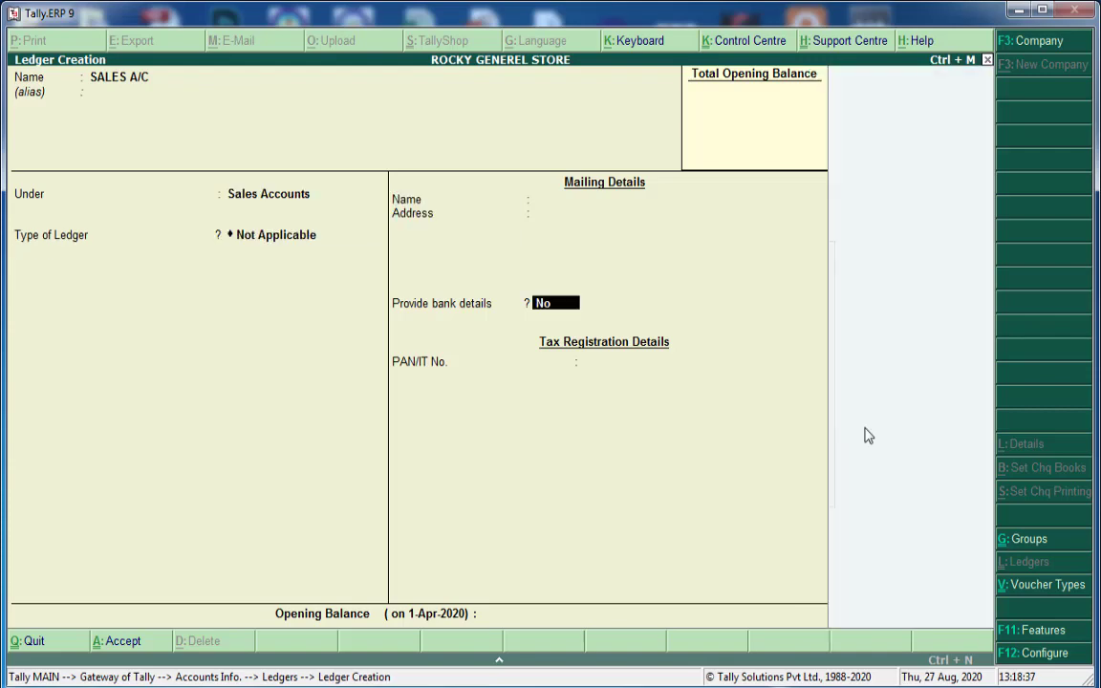
pyautogui.press('Return')
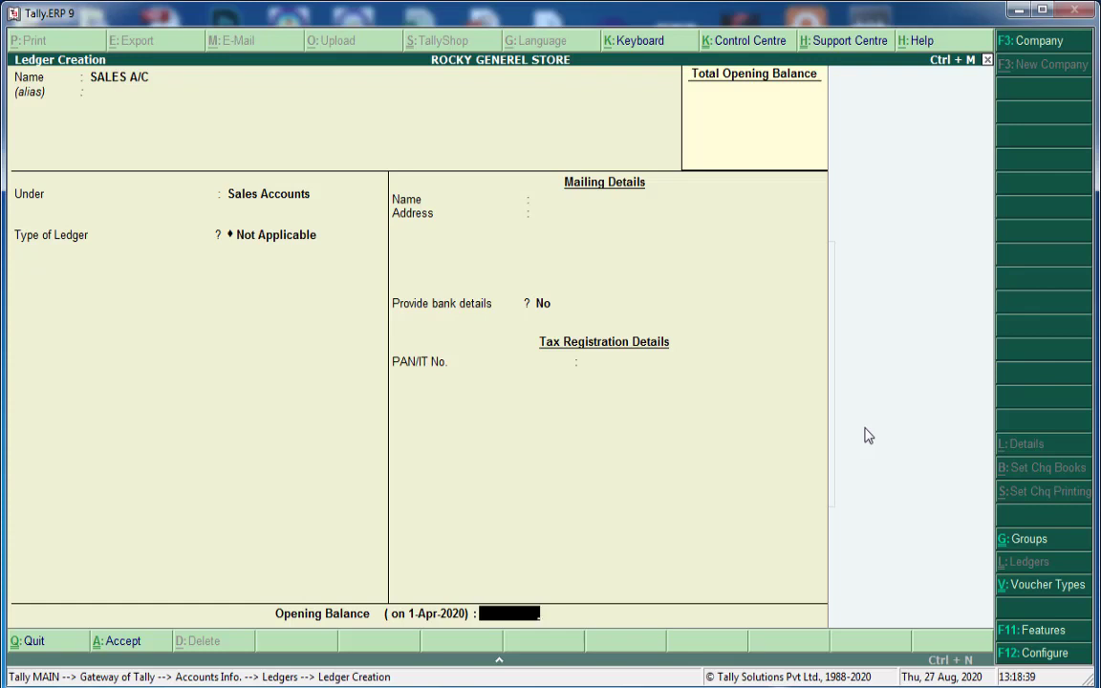
pyautogui.press('Return')
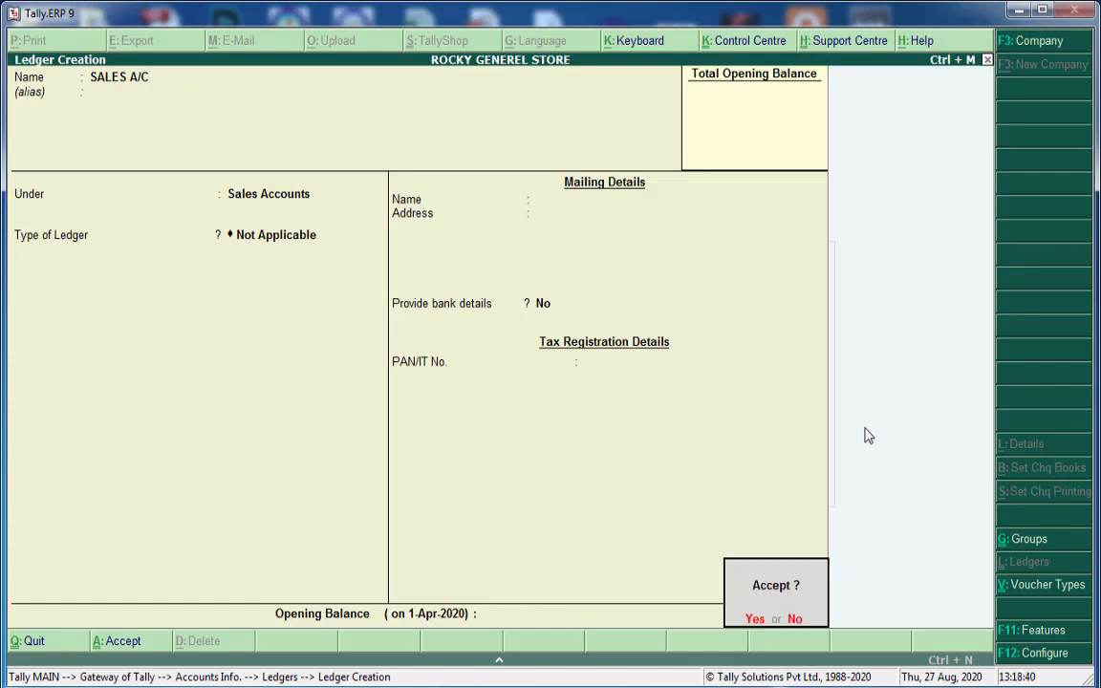
pyautogui.press('Return')
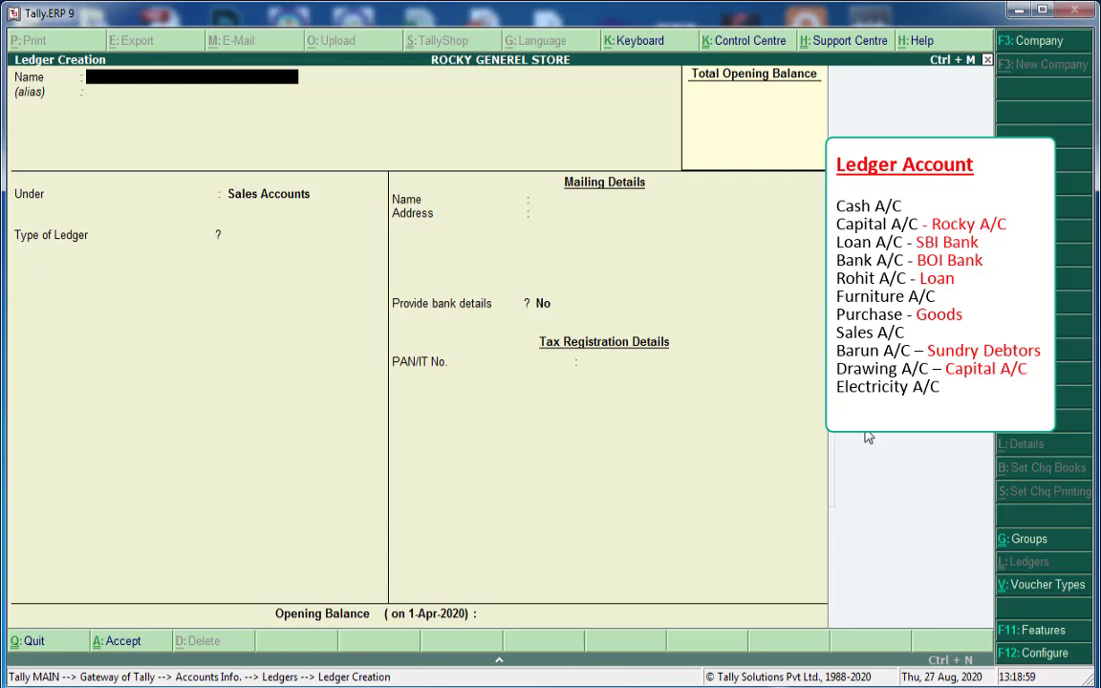
# - Enter the individual debtor's account name for the next ledger without an alias, and place it under Sundry Debtors
pyautogui.write('BARUN A/C')
pyautogui.press('Return')
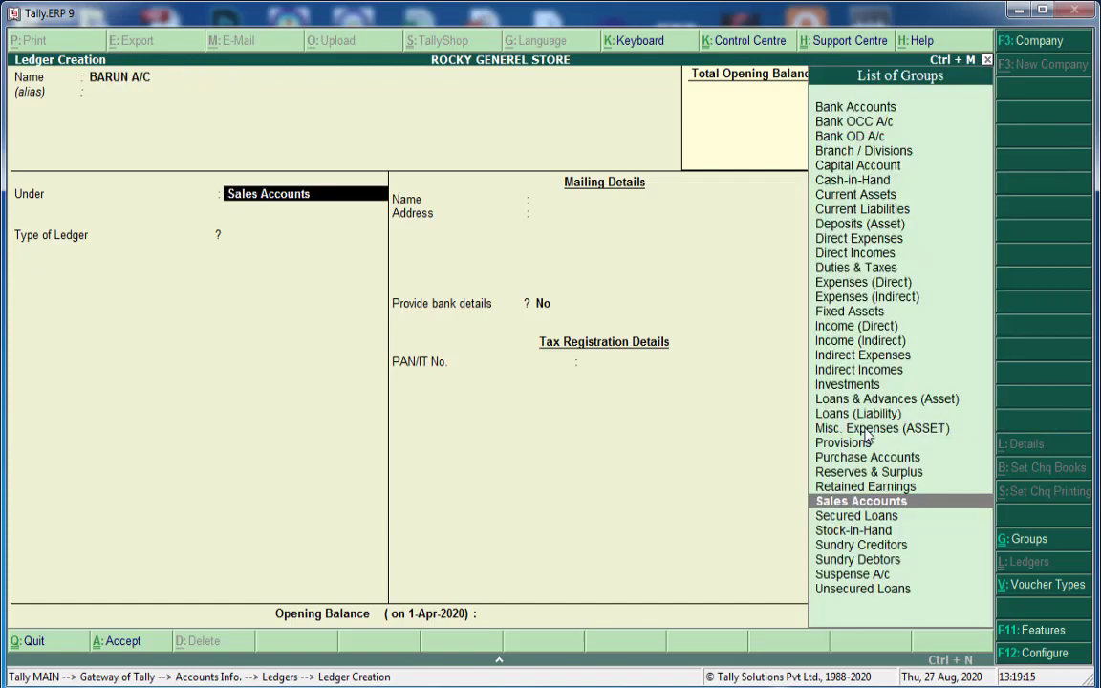
pyautogui.write('SUN')
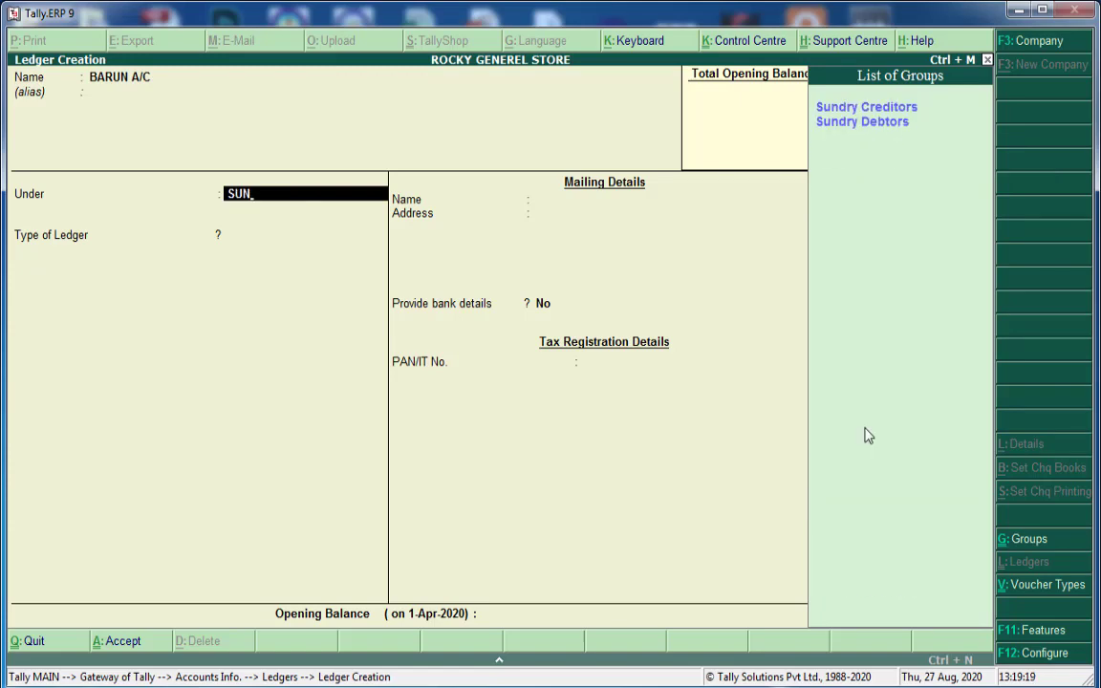
pyautogui.click(880, 122)
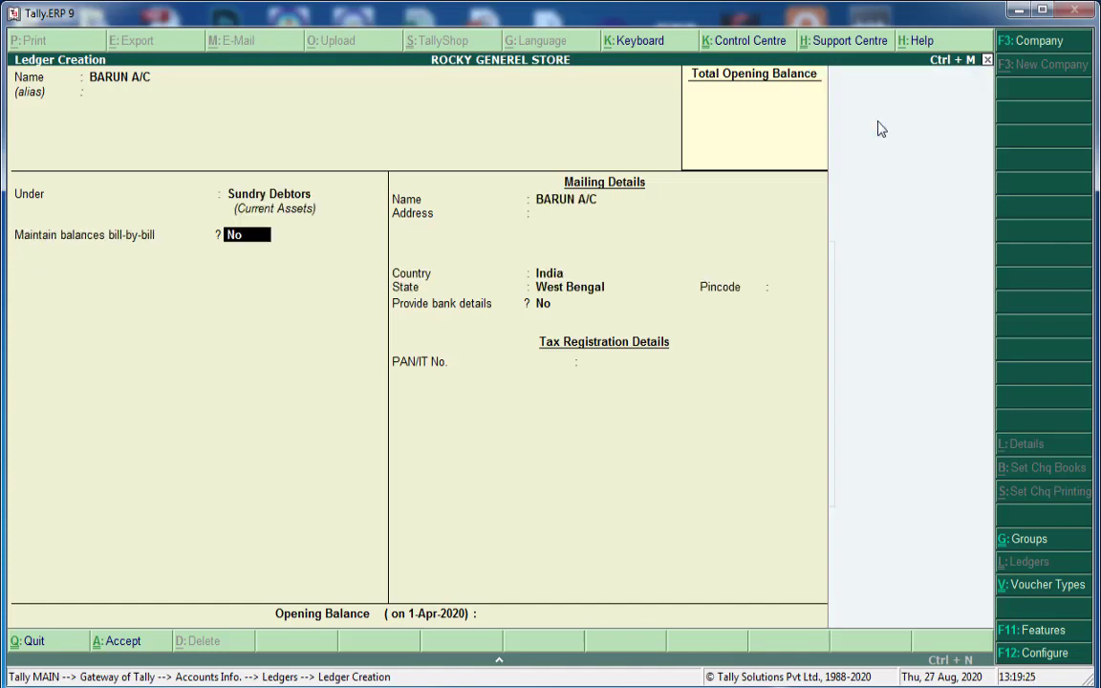
# - Keep the debtor ledger's bill-by-bill option at No and its default mailing and bank details, leave the PAN and opening balance blank, and accept it
pyautogui.press('Return')
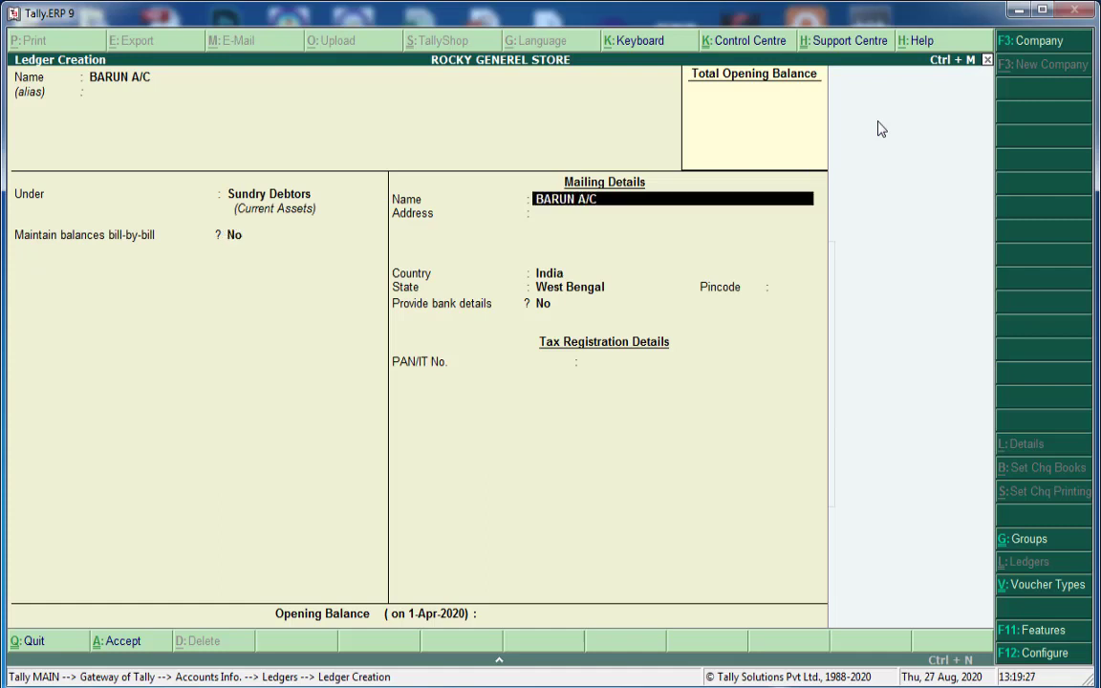
pyautogui.press('Return')
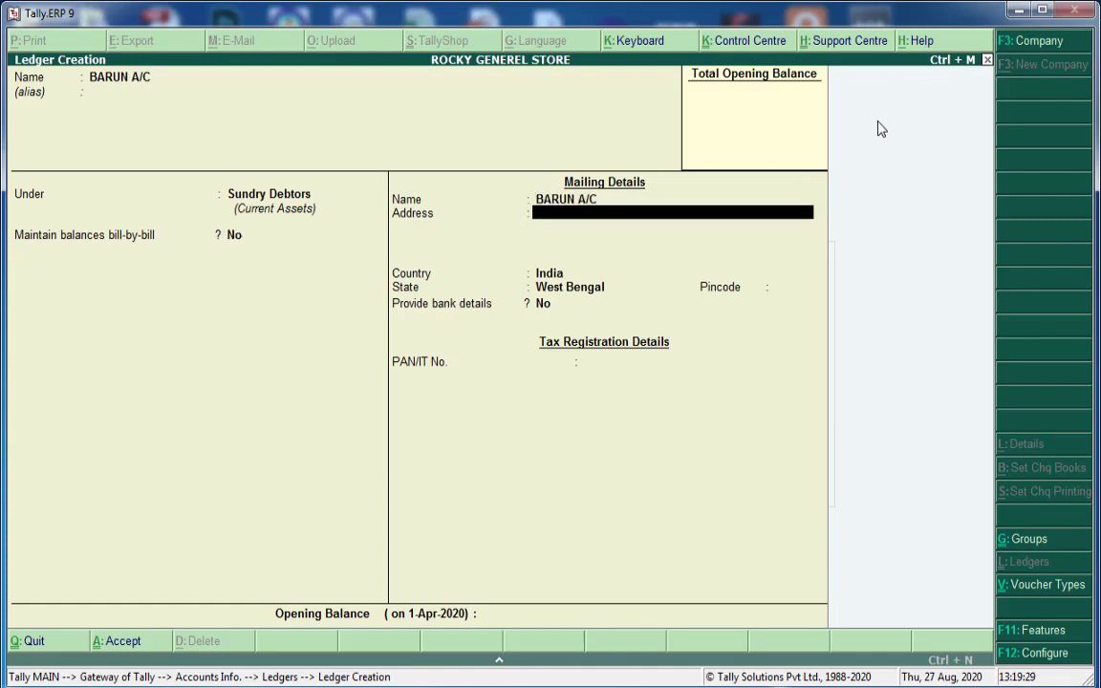
pyautogui.press('Return')
pyautogui.press('Return')
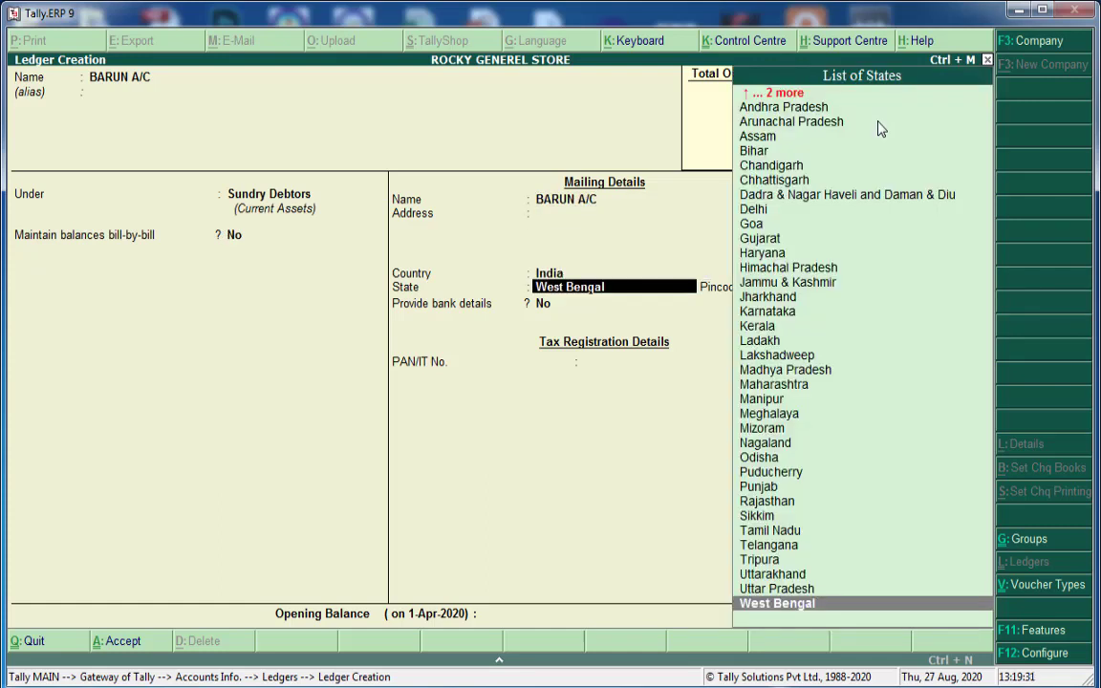
pyautogui.press('Return')
pyautogui.press('Return')
pyautogui.press('Return')
pyautogui.press('Return')
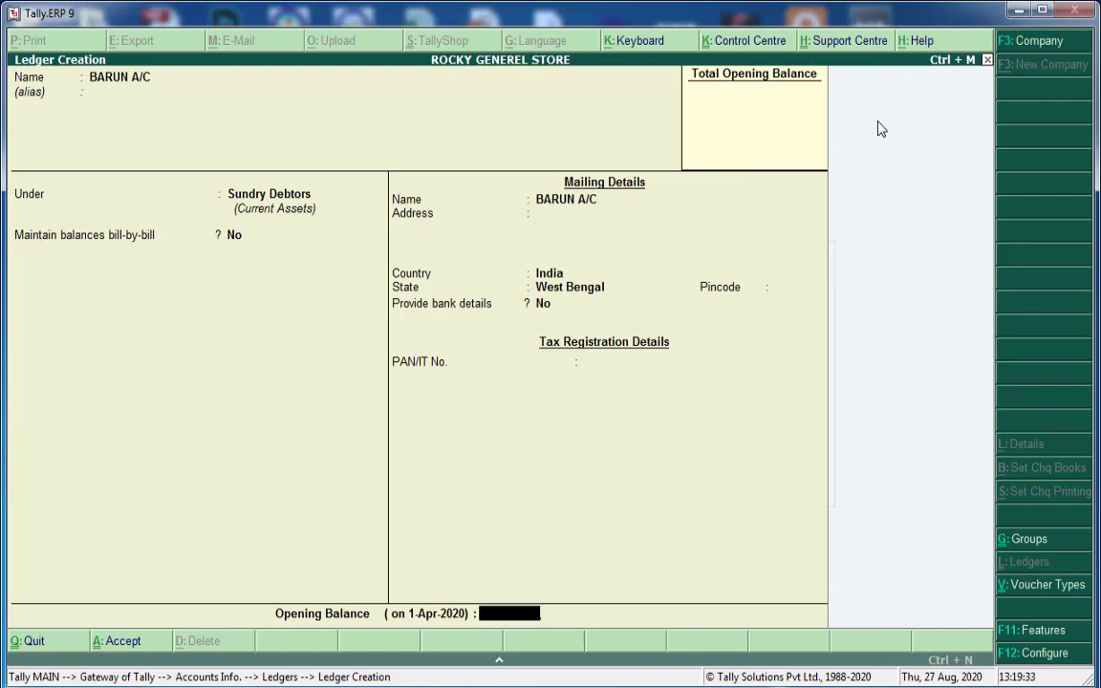
pyautogui.press('Return')
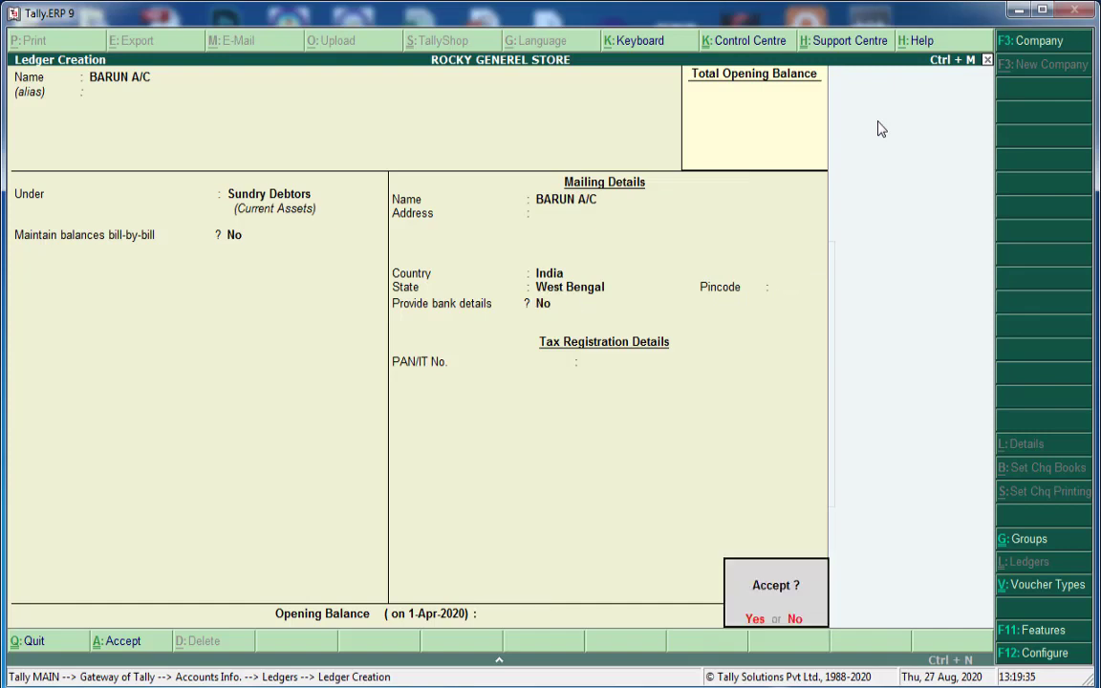
pyautogui.press('Return')
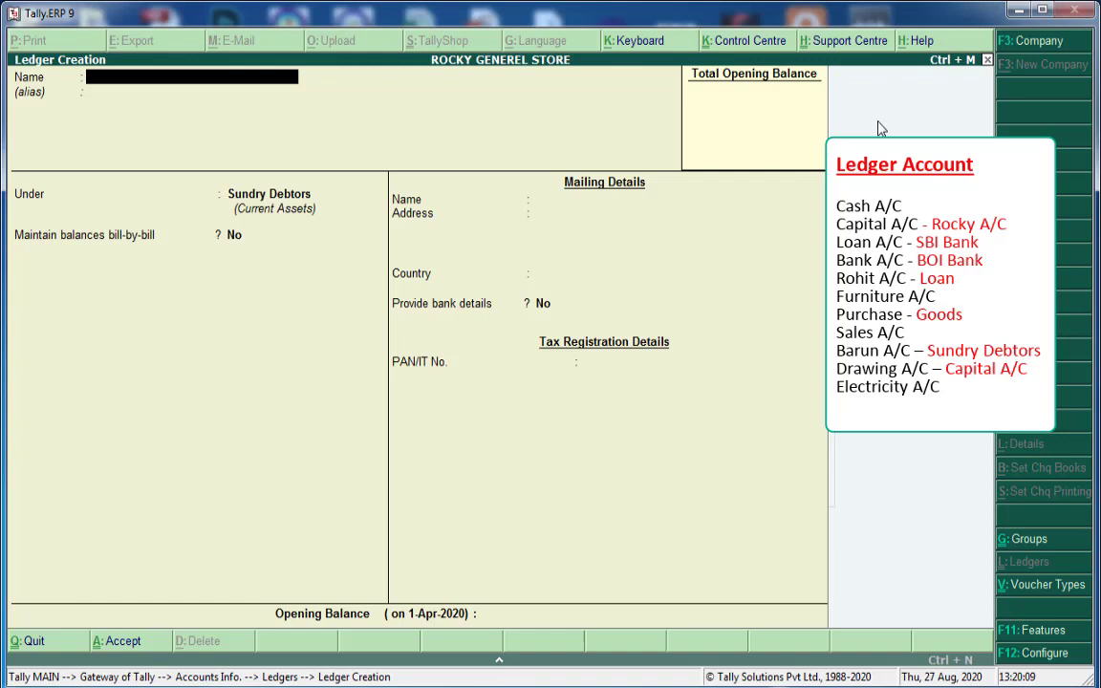
# - Name the next ledger DRAWING A/C without an alias and place it under Capital Account
pyautogui.write('DRAWI')
pyautogui.write('NG')
pyautogui.write(' A/C')
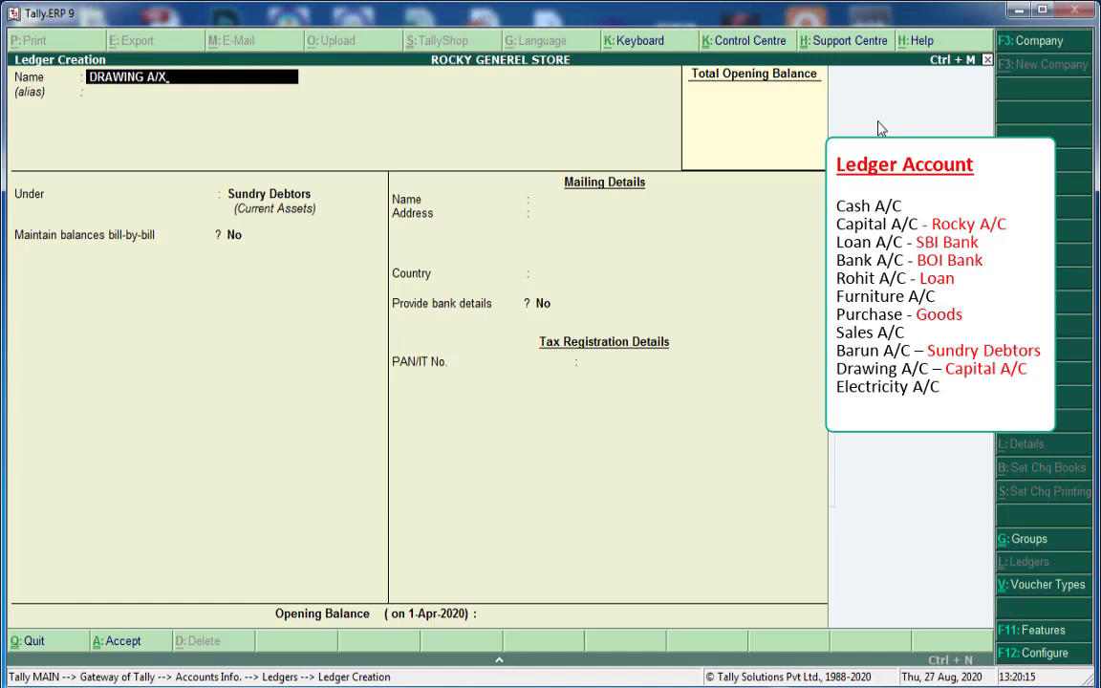
pyautogui.press('Return')
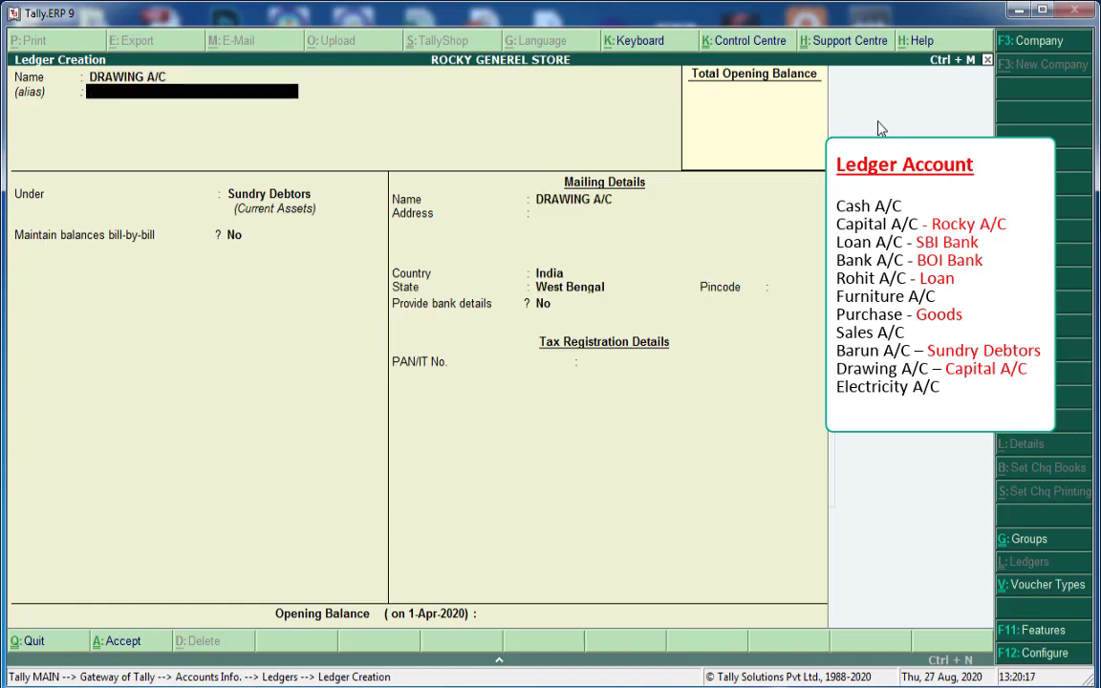
pyautogui.press('Return')
pyautogui.write('CAP')
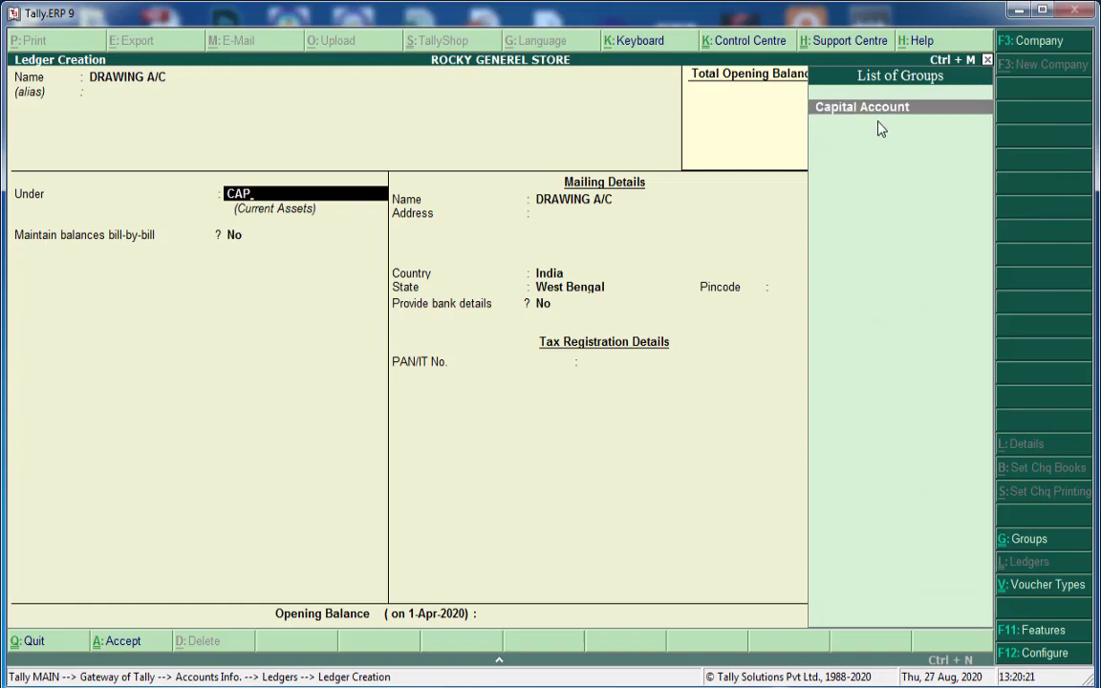
pyautogui.press('Return')
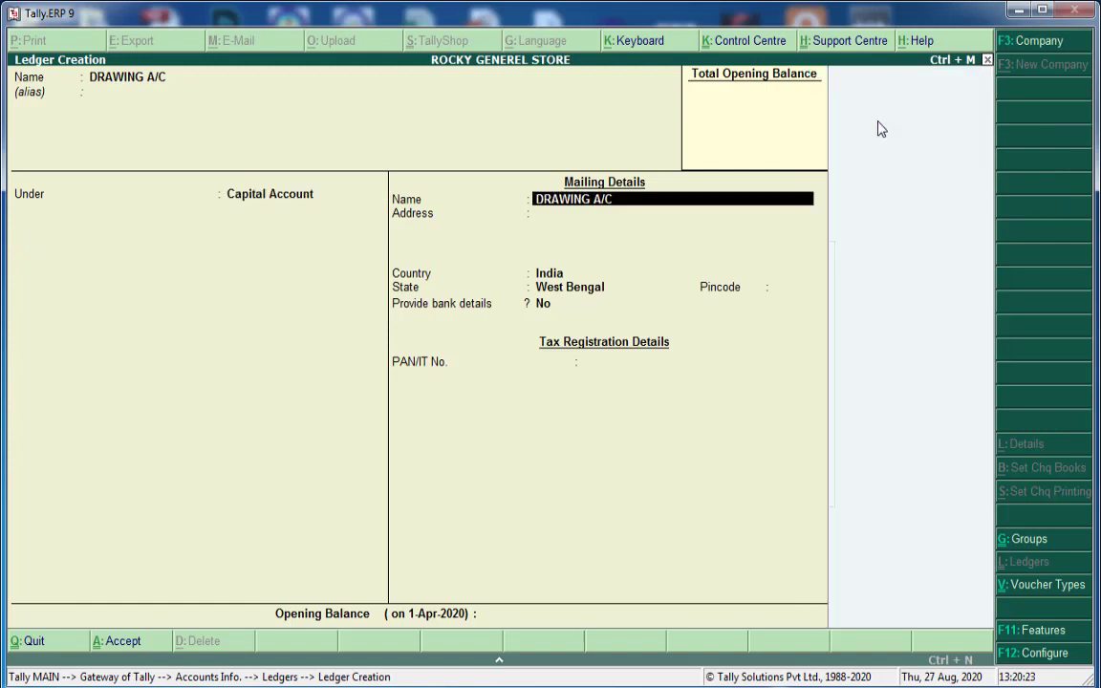
# - Keep DRAWING A/C's default mailing and bank details, leave the PAN and opening balance blank, and accept it
pyautogui.press('Return')
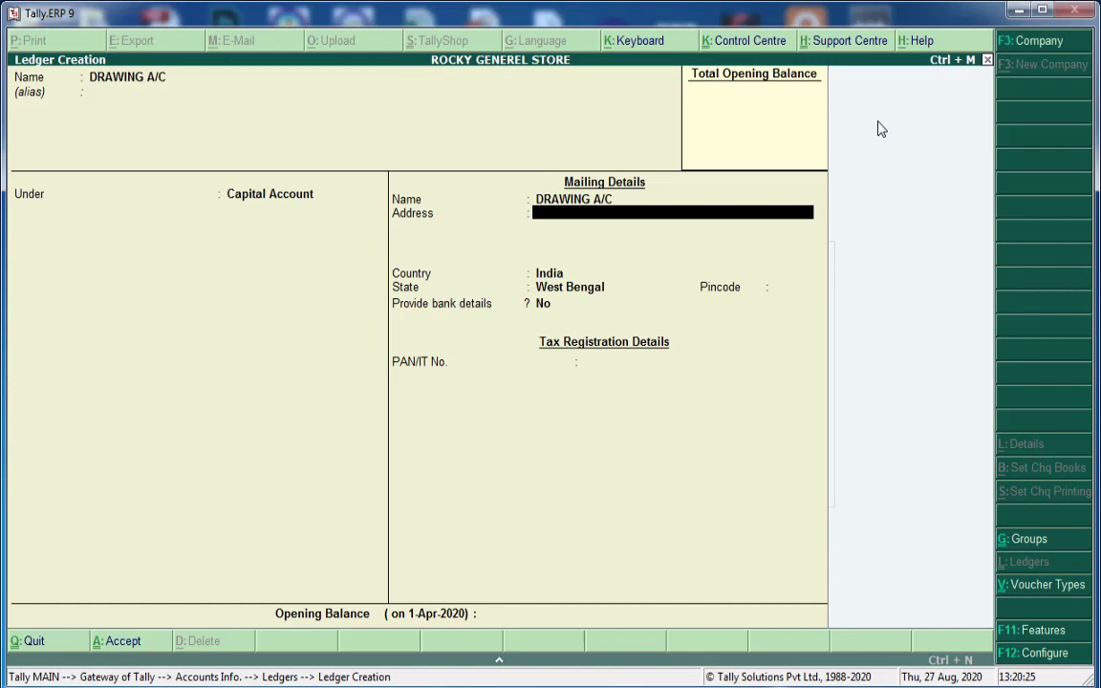
pyautogui.press('Return')
pyautogui.press('Return')
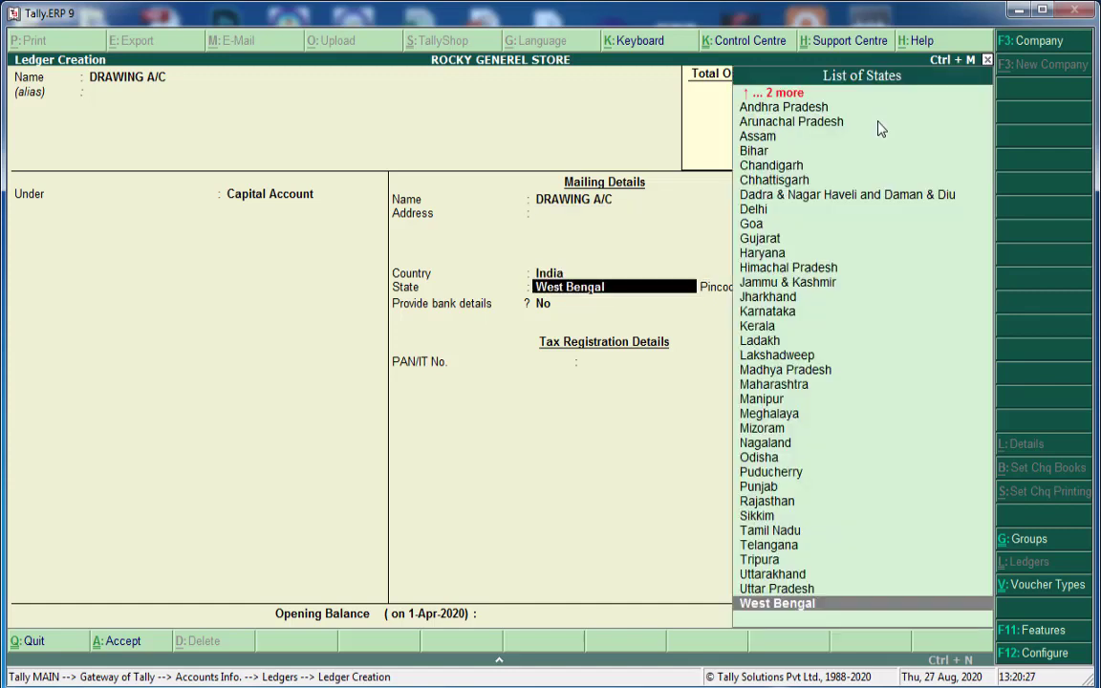
pyautogui.press('Return')
pyautogui.press('Return')
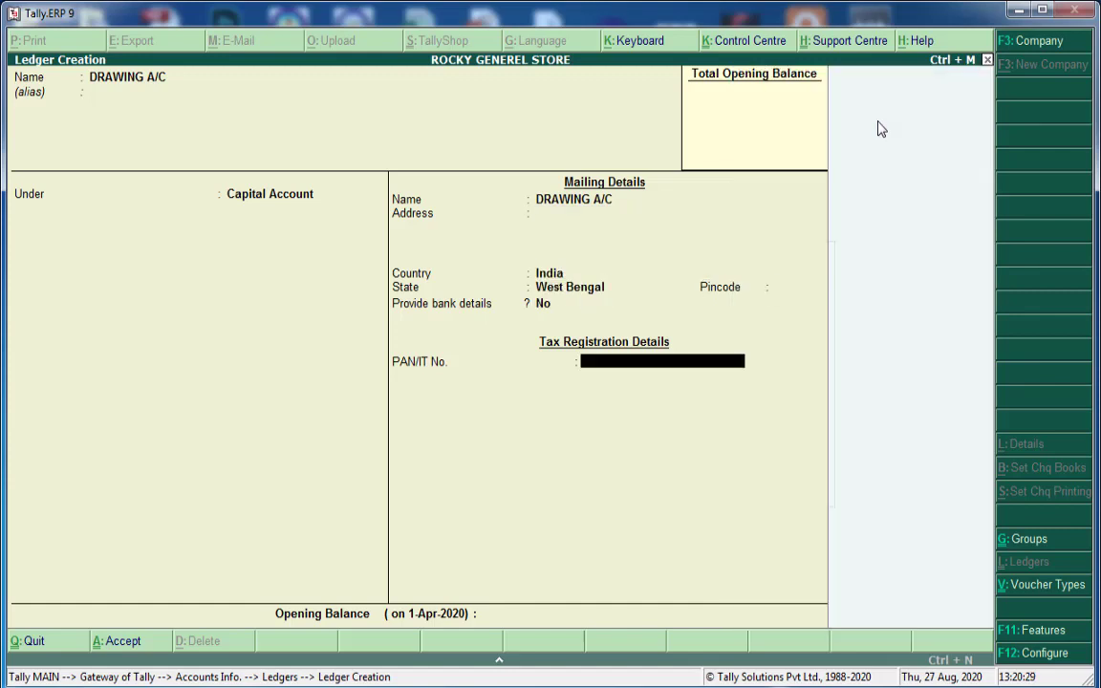
pyautogui.press('Return')
pyautogui.press('Return')
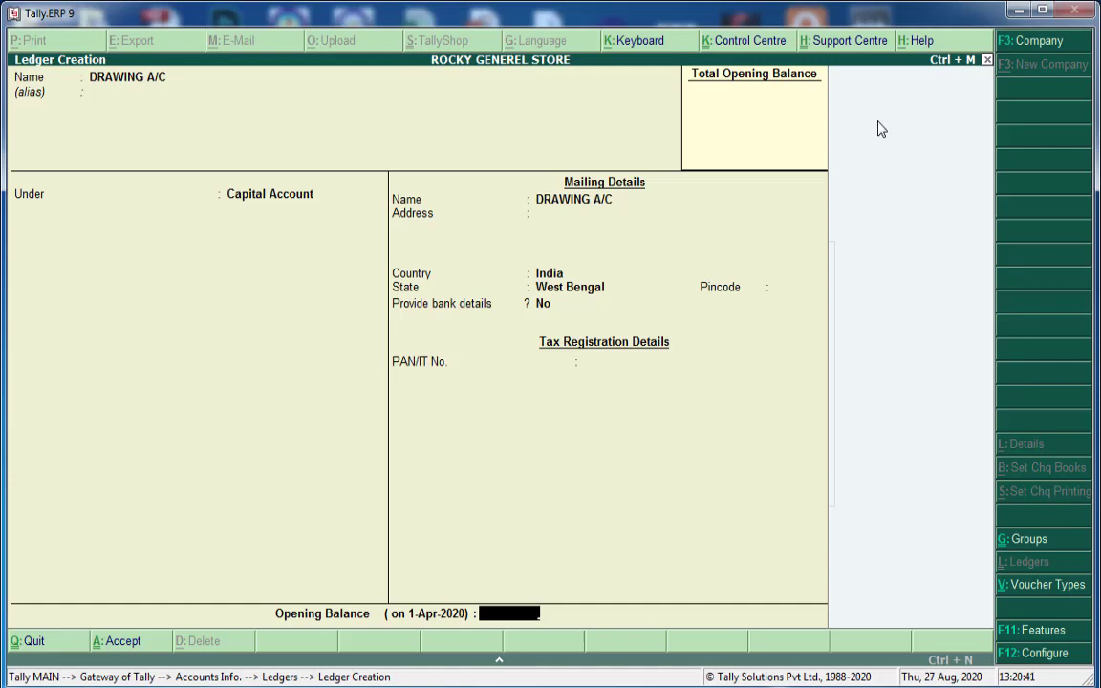
pyautogui.press('Return')
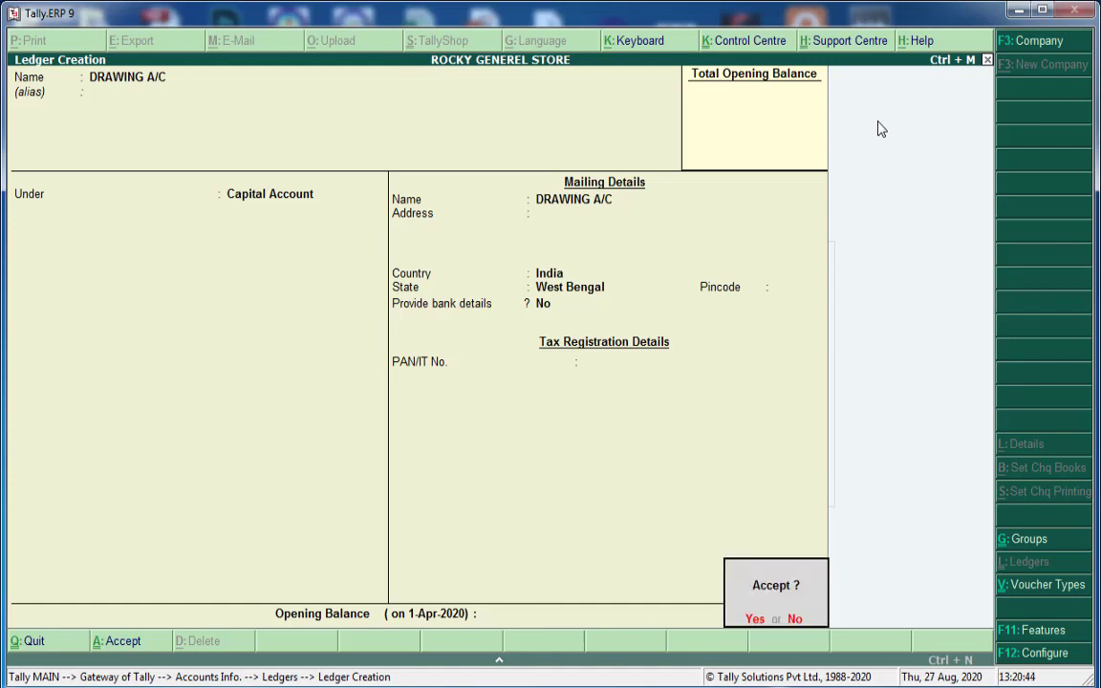
pyautogui.press('Return')
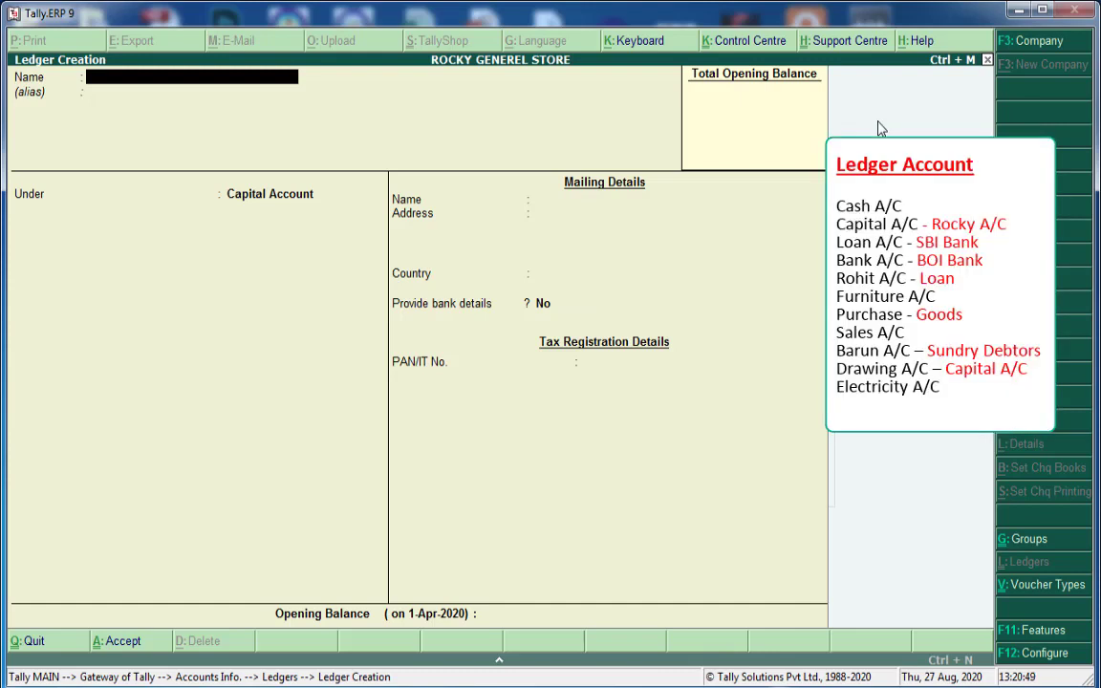
# - Name the next ledger ELECTRICITY A/C without an alias, and place it under Expenses (Indirect) with the ledger type left at Not Applicable
pyautogui.write('ELECTRICITY A')
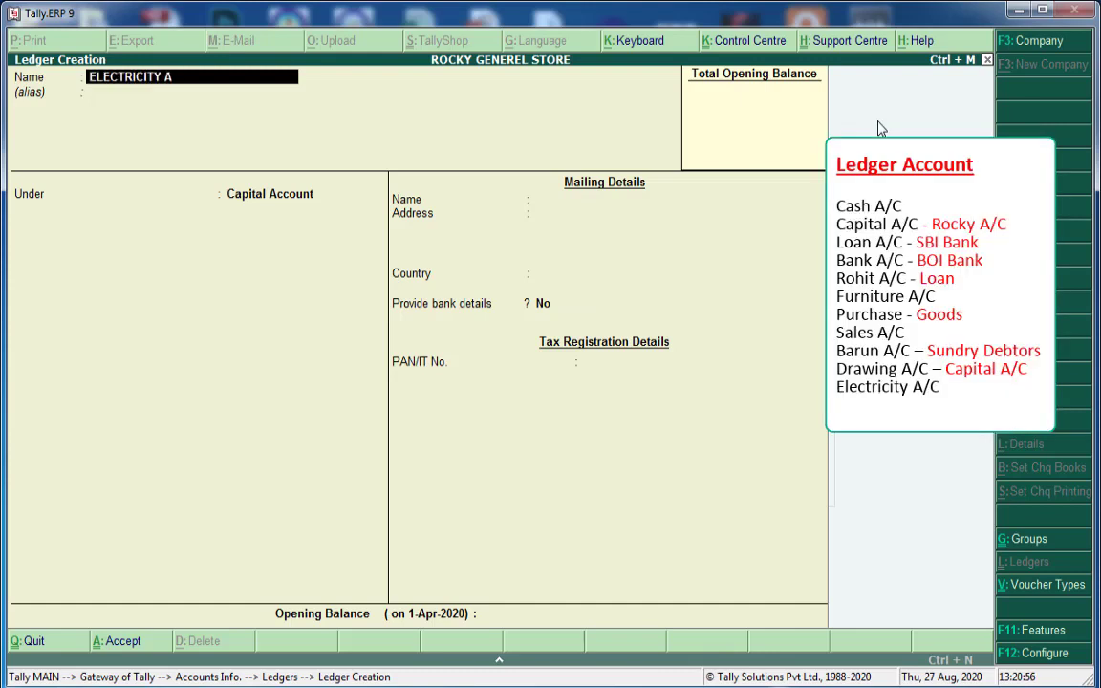
pyautogui.write('/C')
pyautogui.press('Return')
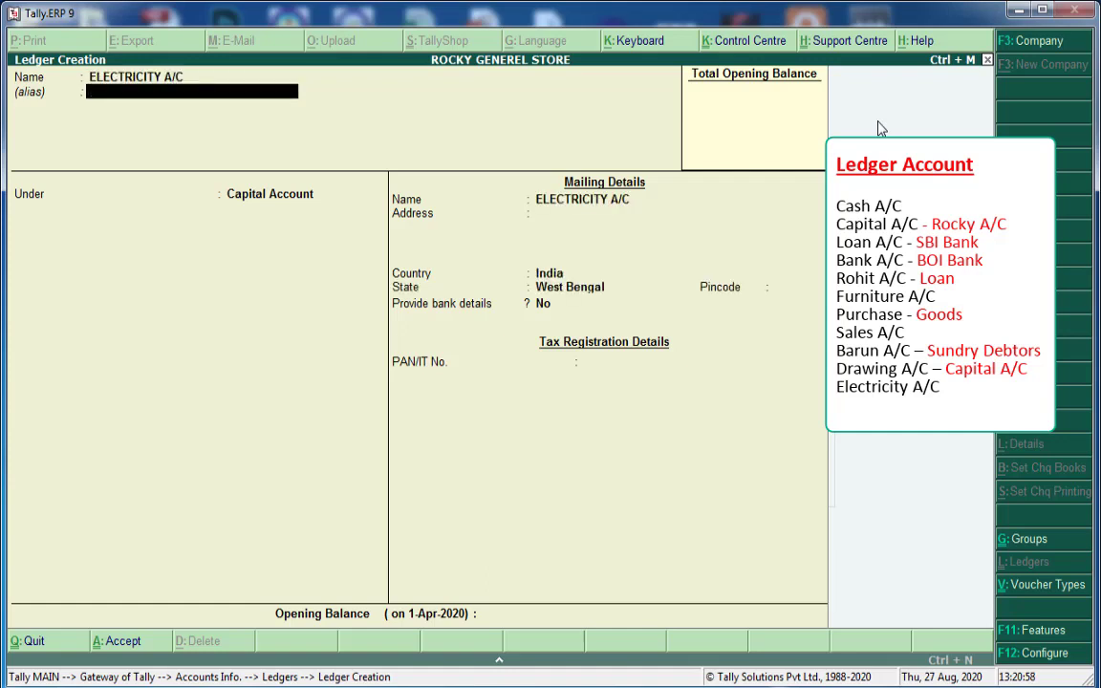
pyautogui.press('Return')
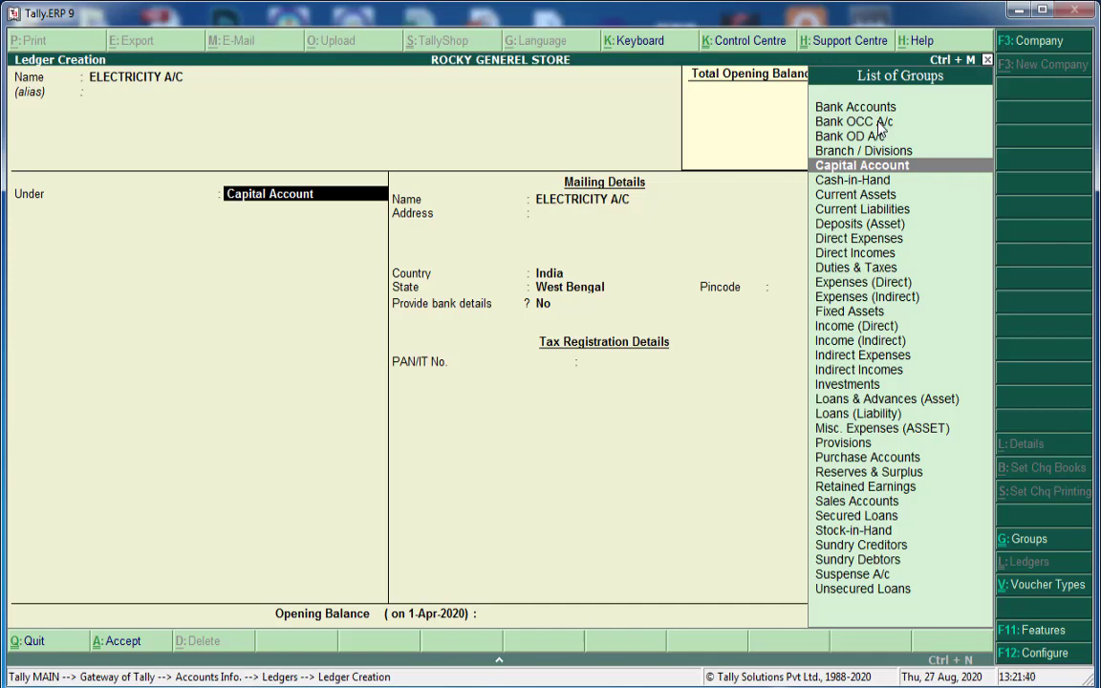
pyautogui.write('E')
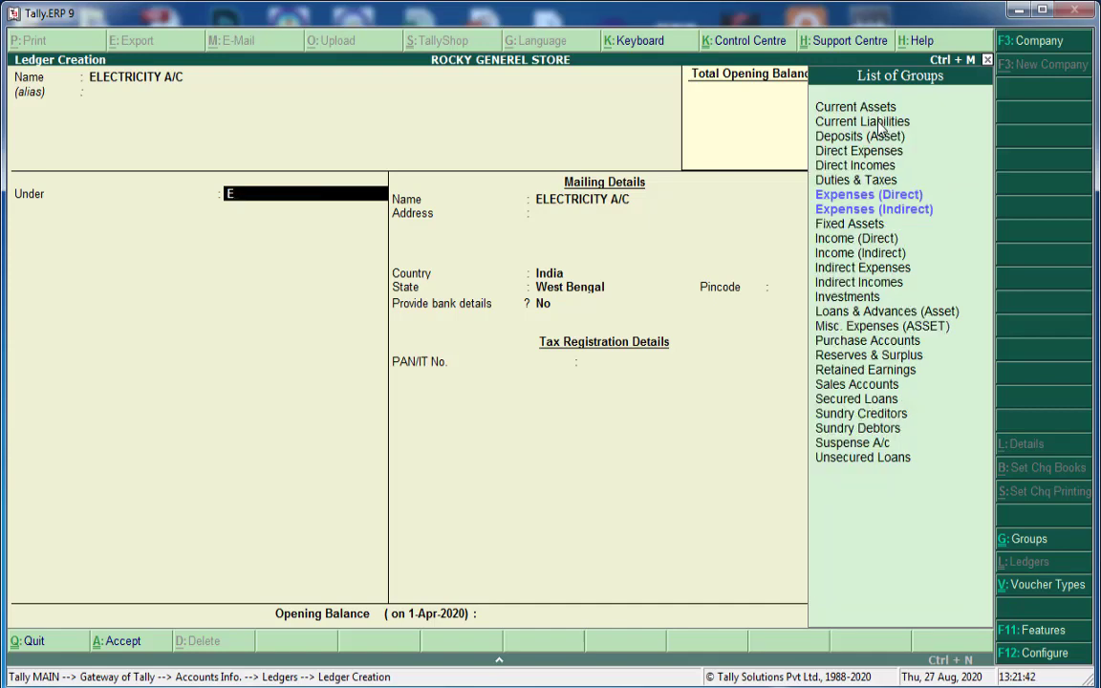
pyautogui.click(863, 210)
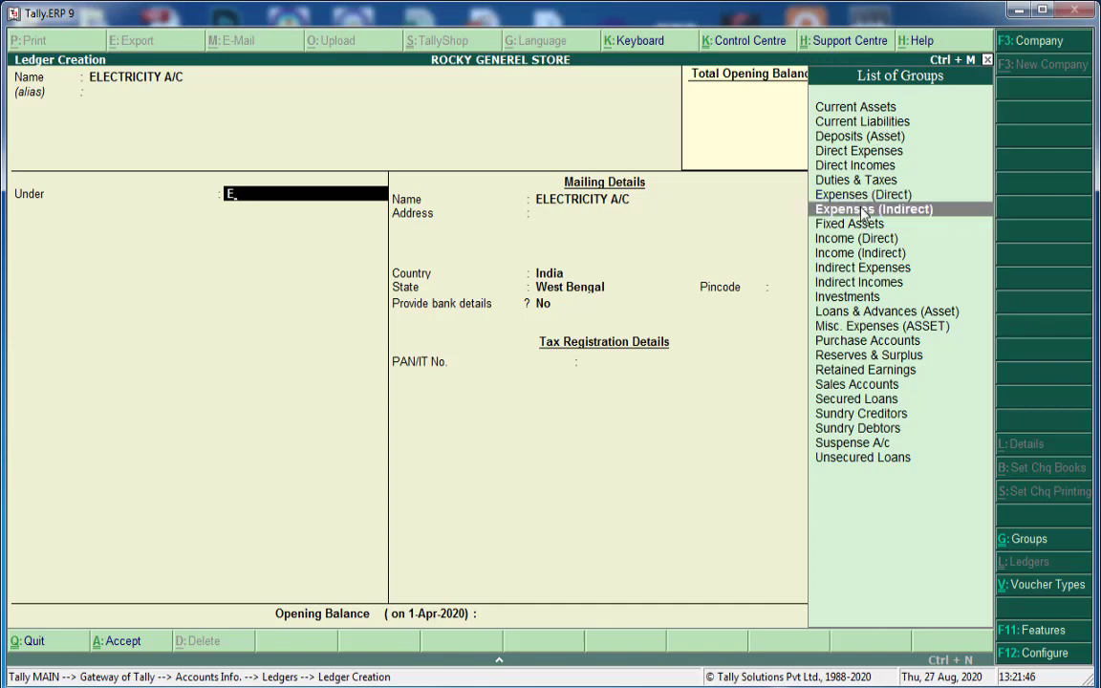
pyautogui.click(863, 212)
pyautogui.press('Return')
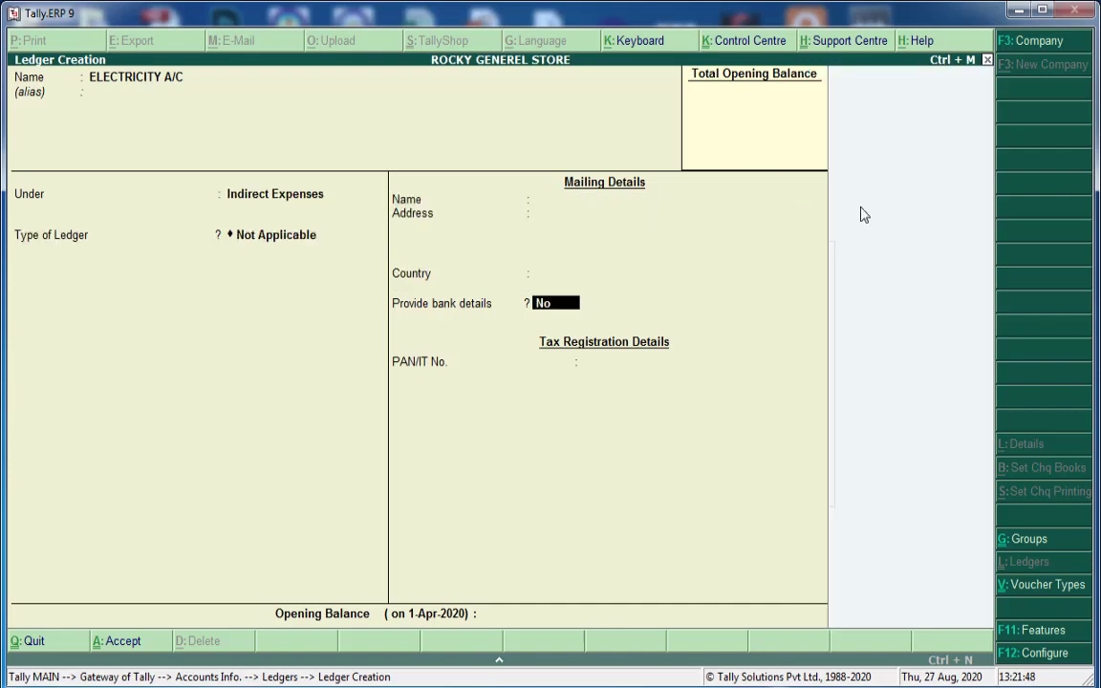
# - Keep bank details at No and the opening balance blank for ELECTRICITY A/C, accept it, and quit ledger creation
pyautogui.press('Return')
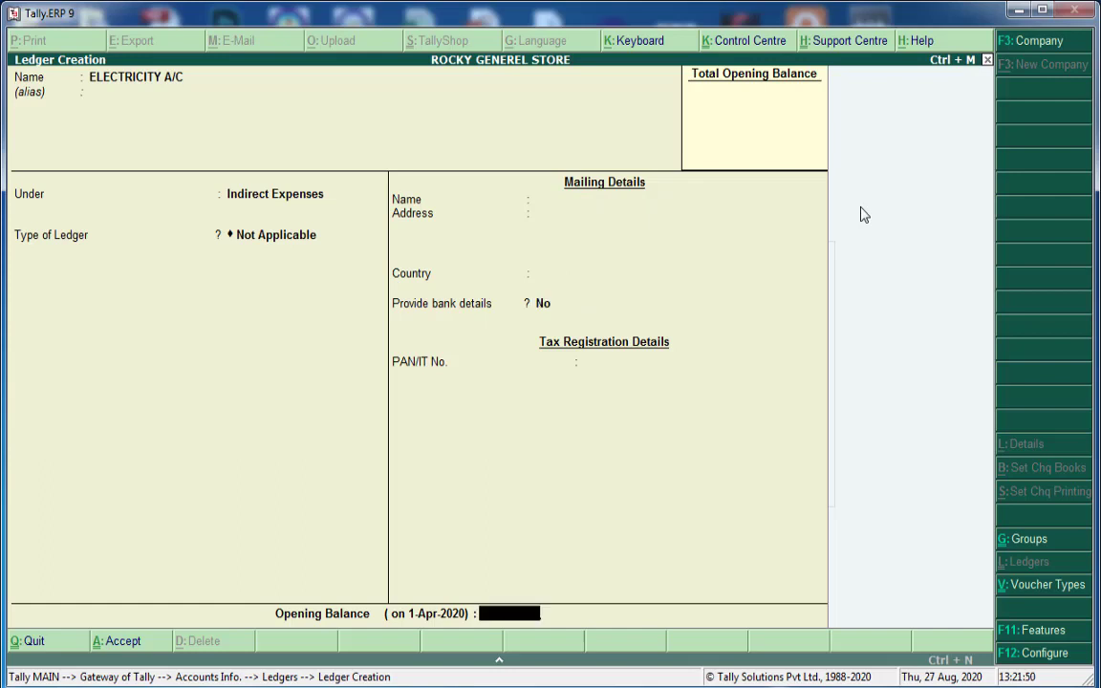
pyautogui.press('Return')
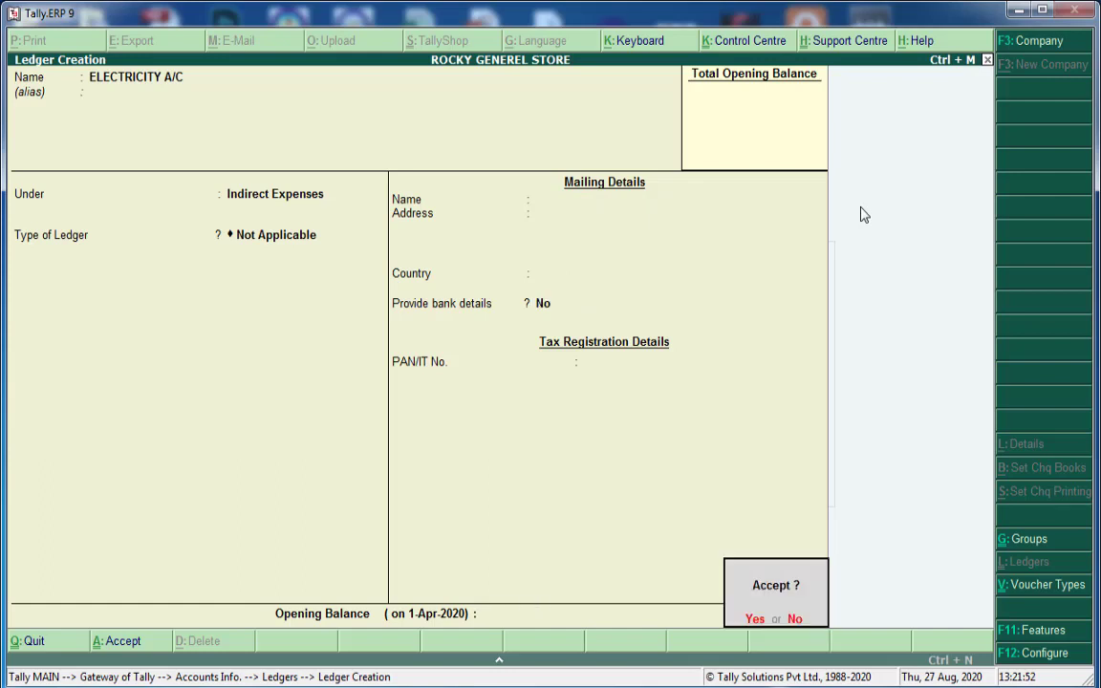
pyautogui.press('Return')
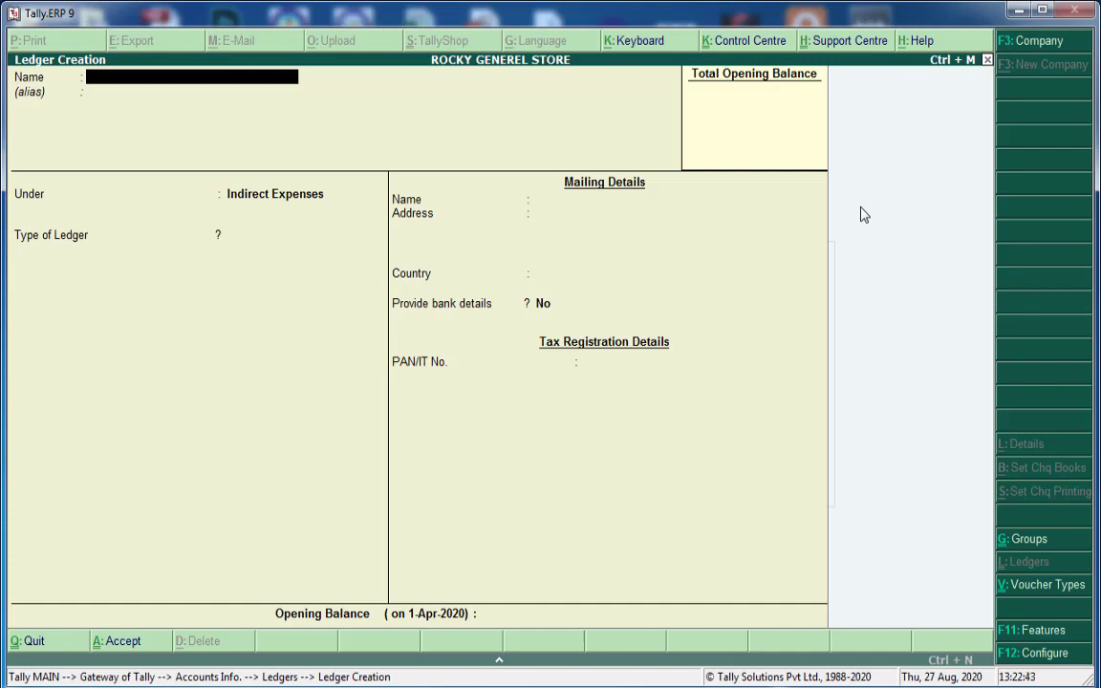
pyautogui.press('Escape')
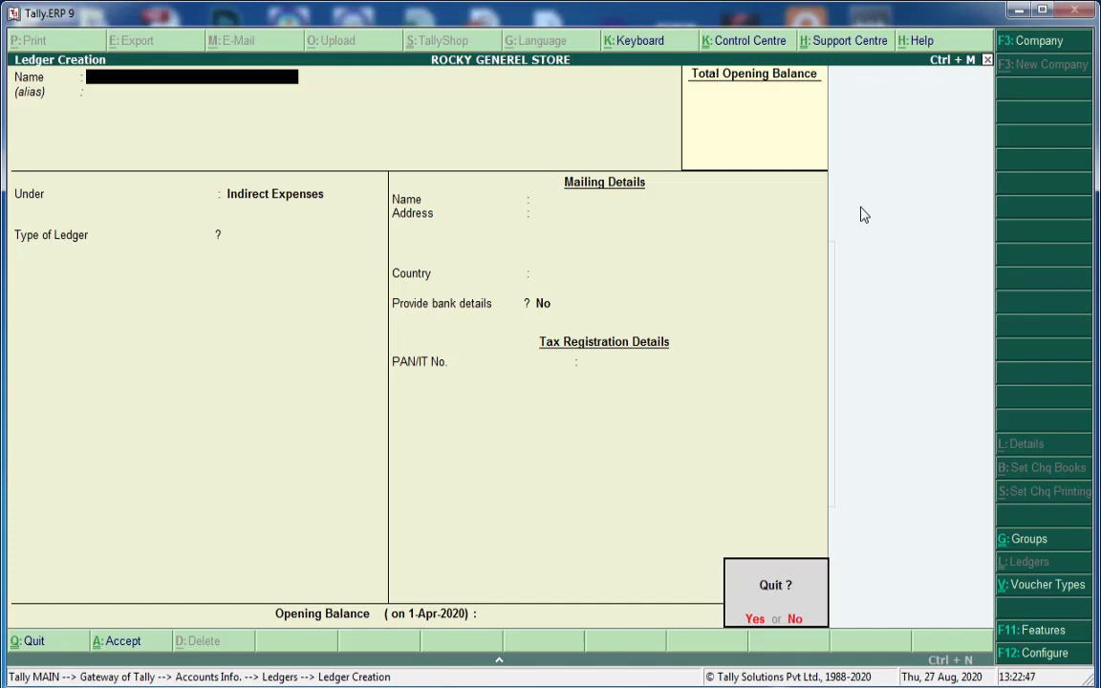
pyautogui.press('y')
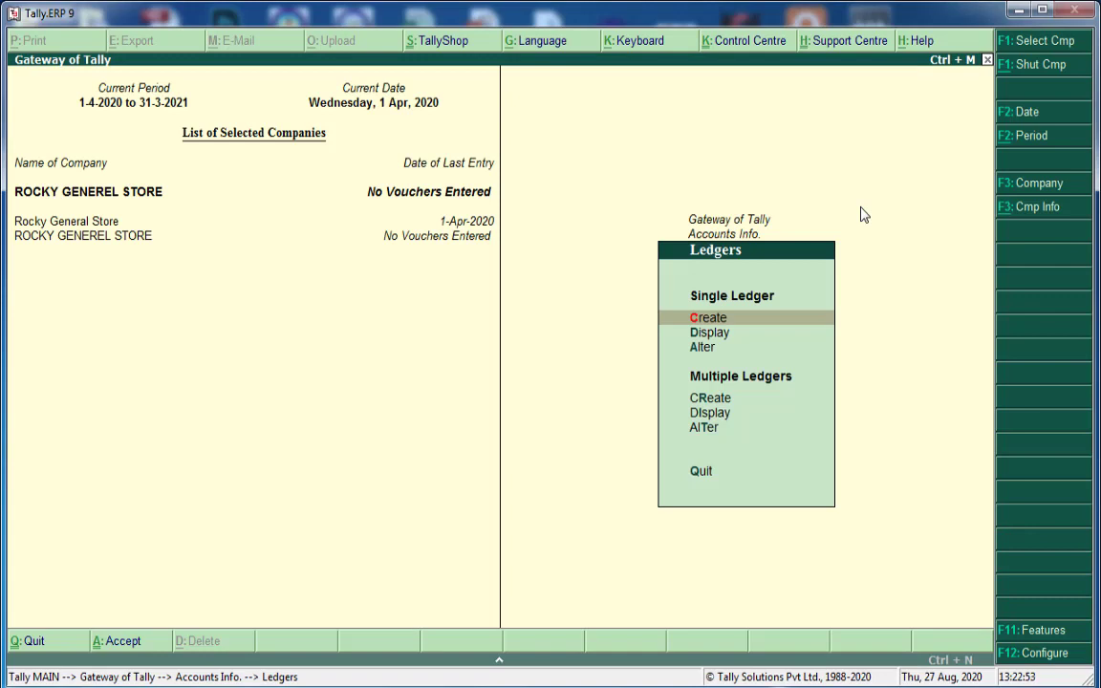
# - Display the list of single ledgers to check the created accounts, and leave it without opening one
pyautogui.press('Down')
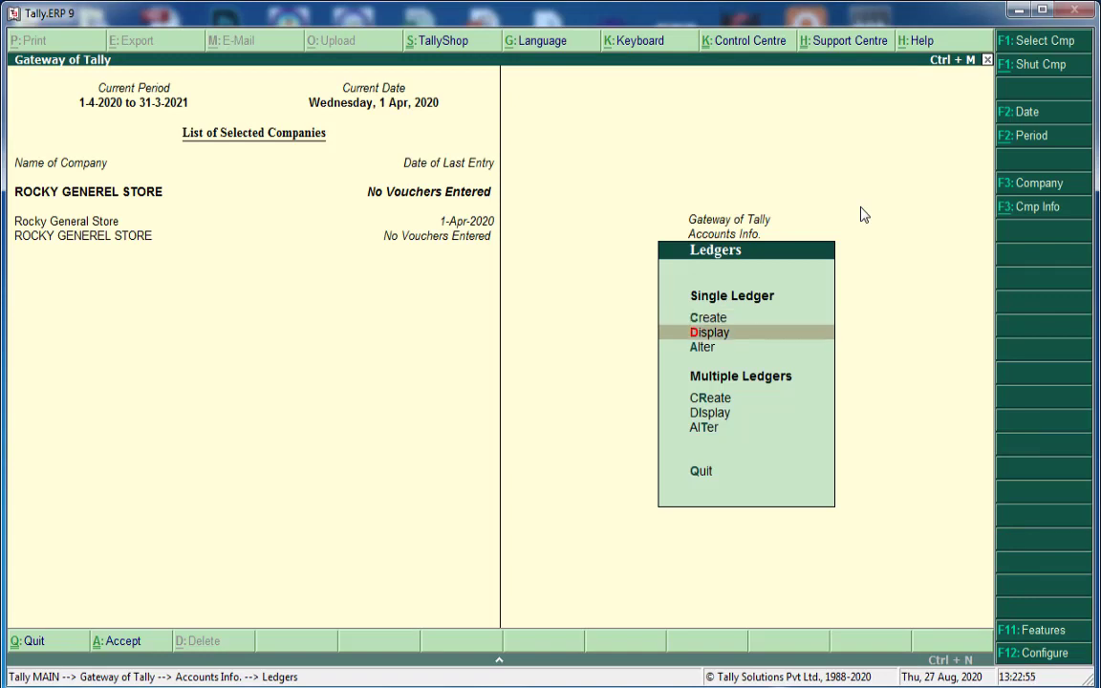
pyautogui.press('Return')
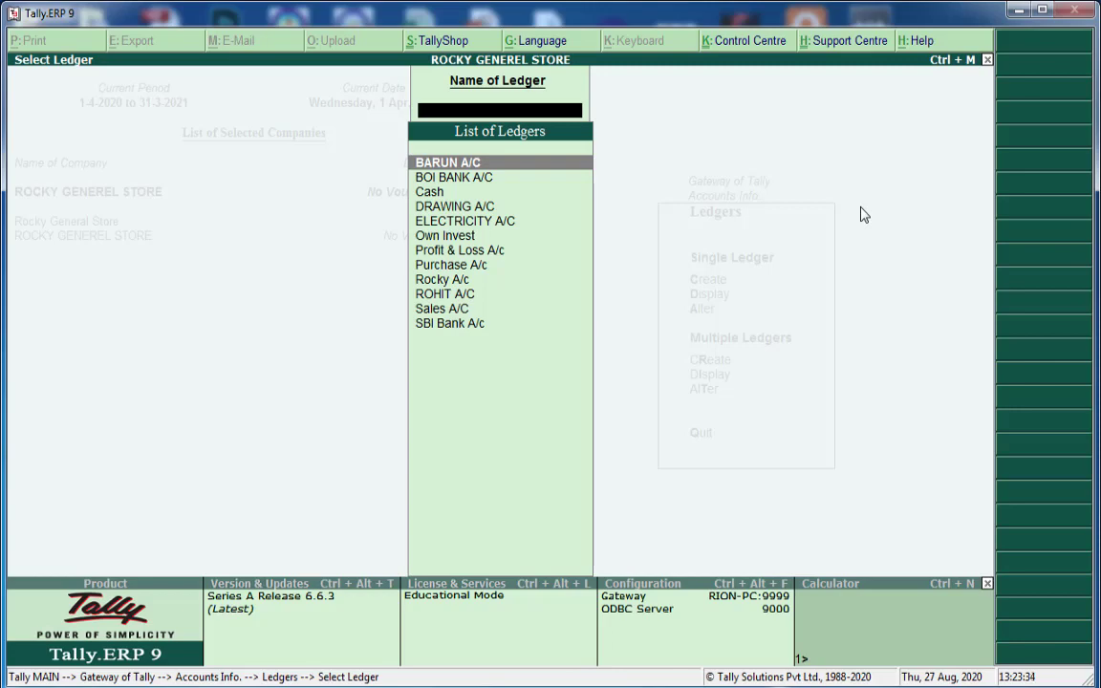
pyautogui.press('Escape')
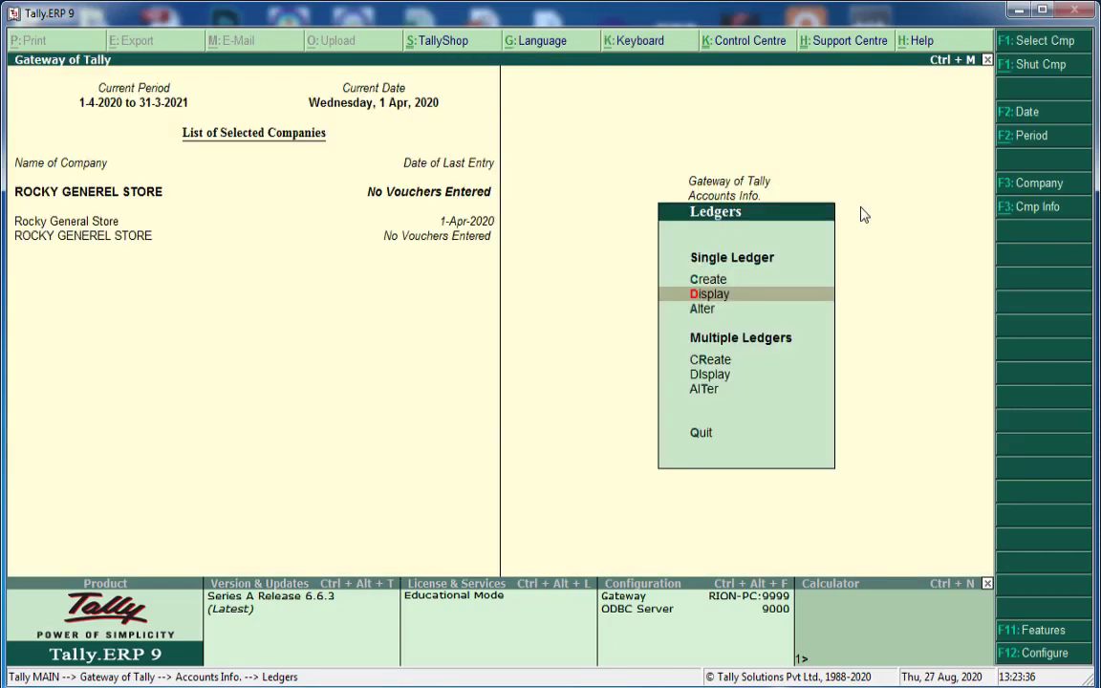
# - Open the owner's capital ledger for alteration from the list of single ledgers
pyautogui.press('Down')
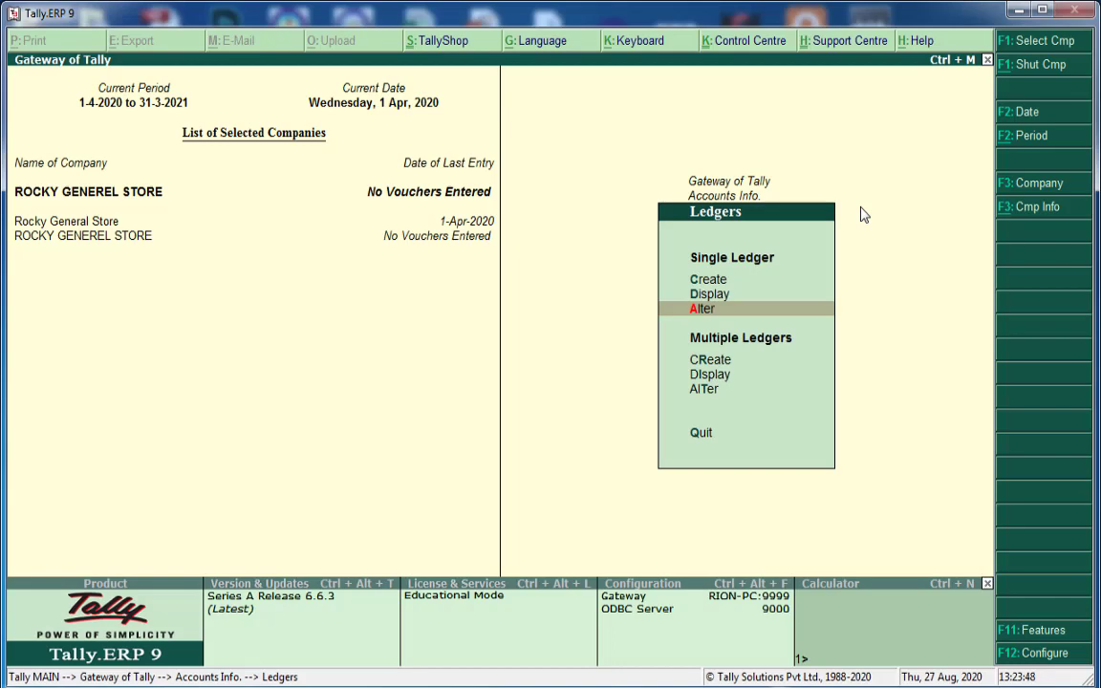
pyautogui.press('Return')
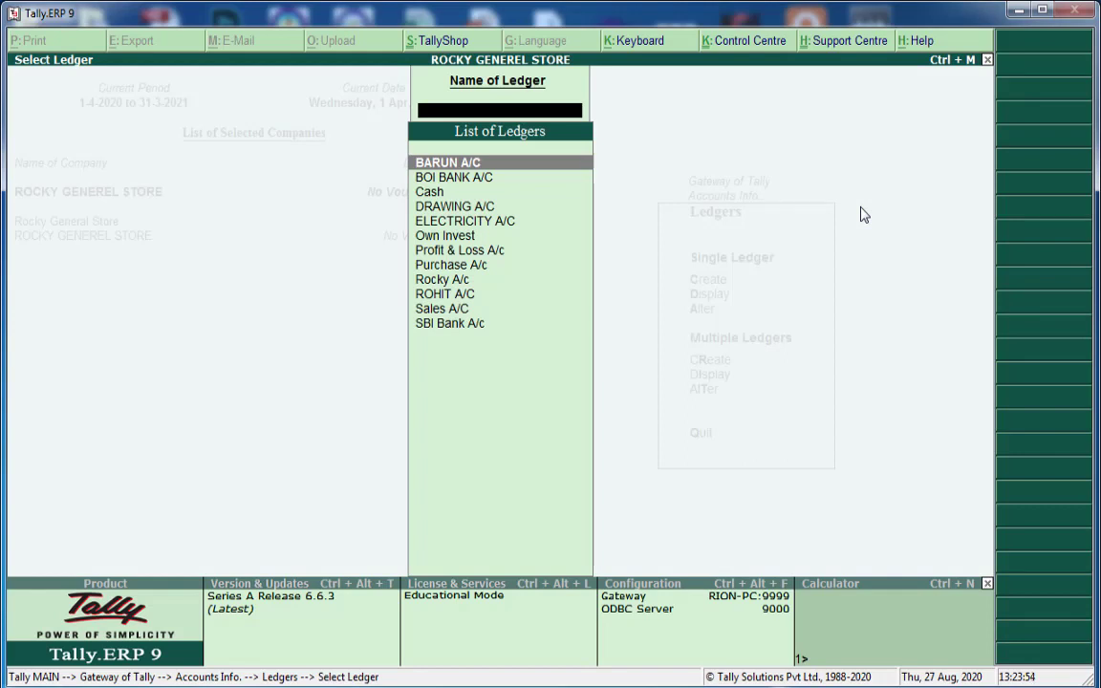
pyautogui.press('Down')
pyautogui.press('Down')
pyautogui.press('Down')
pyautogui.press('Down')
pyautogui.press('Down')
pyautogui.press('Down')
pyautogui.press('Down')
pyautogui.press('Down')
pyautogui.press('Down')
pyautogui.press('Down')
pyautogui.press('Down')
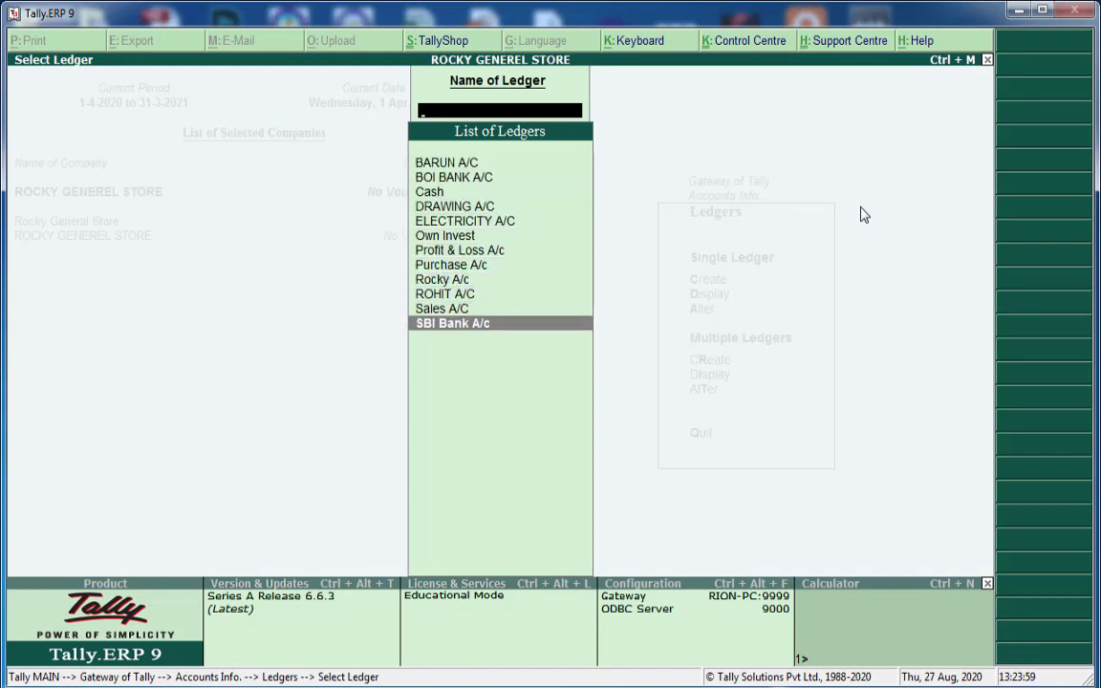
pyautogui.press('Up')
pyautogui.press('Up')
pyautogui.press('Up')
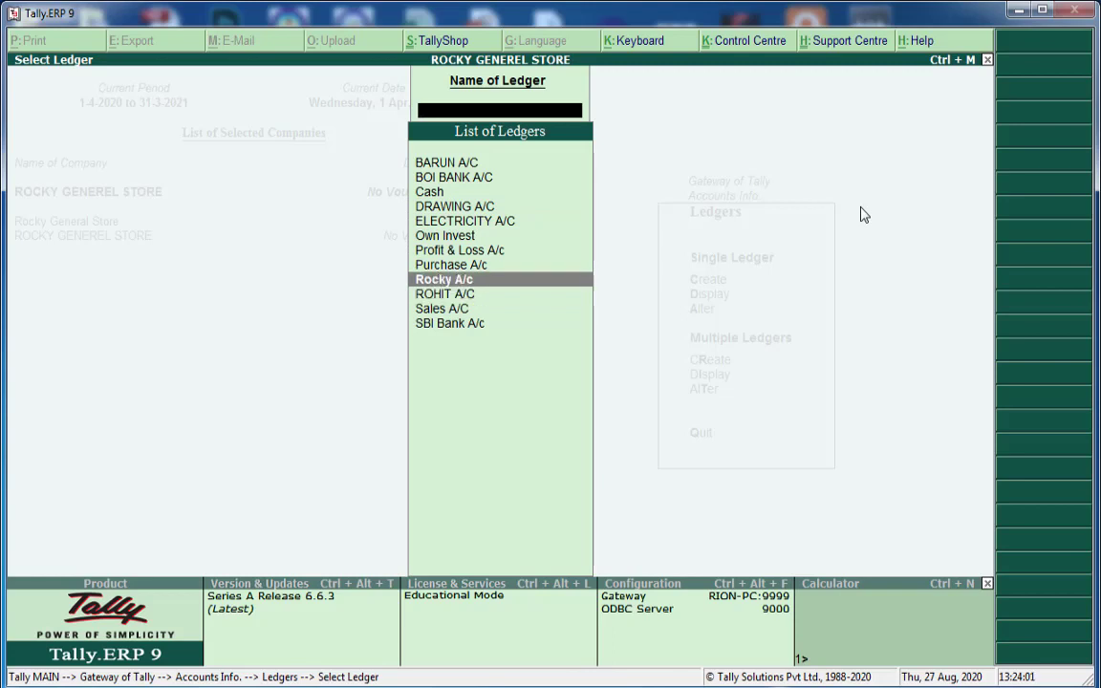
pyautogui.press('Return')
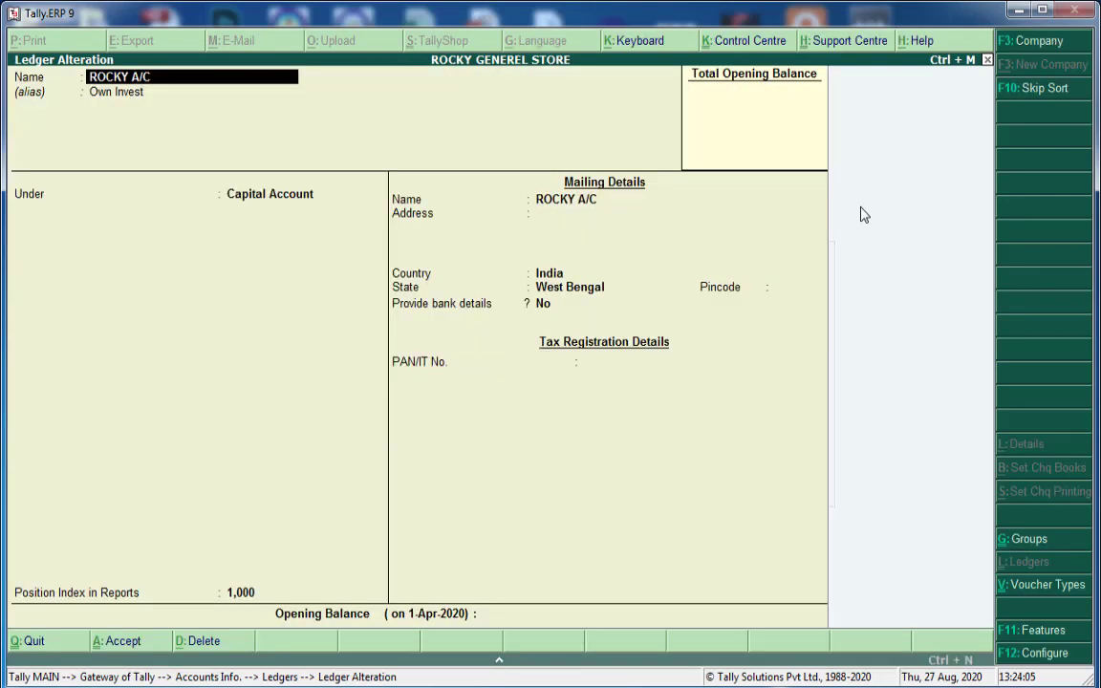
# - Clear the alias of the owner's capital ledger while keeping its name
pyautogui.press('Return')
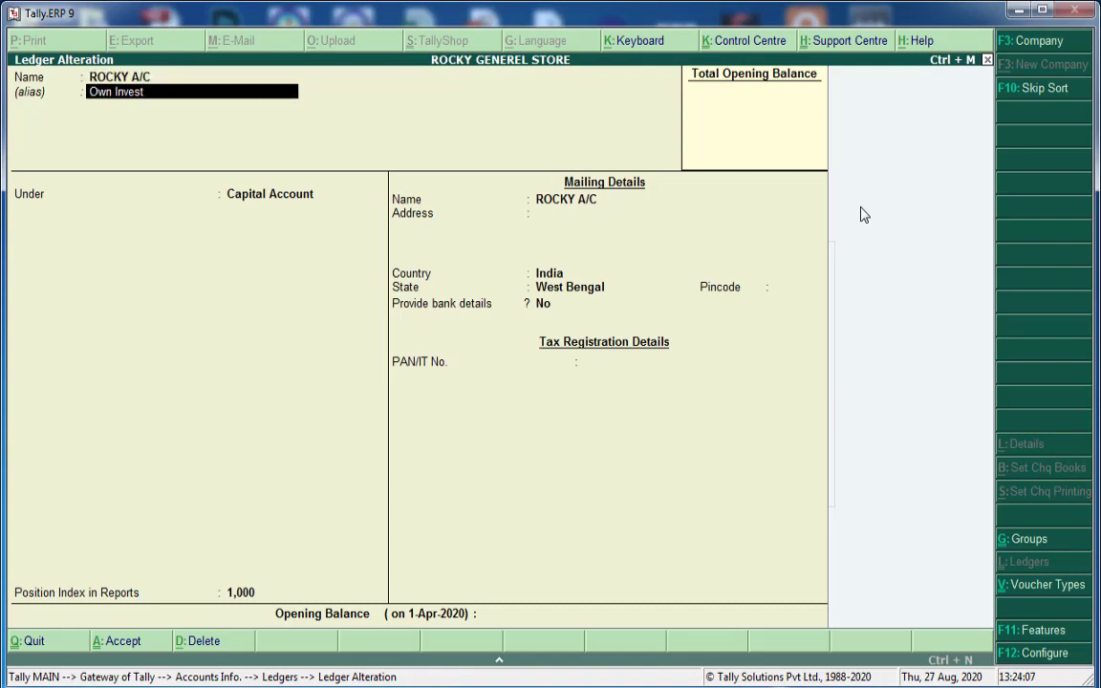
pyautogui.press('Delete')
pyautogui.press('Delete')
pyautogui.press('Delete')
pyautogui.press('Delete')
pyautogui.press('Delete')
pyautogui.press('Delete')
pyautogui.press('Delete')
pyautogui.press('Delete')
pyautogui.press('Delete')
pyautogui.press('Delete')
pyautogui.press('Return')
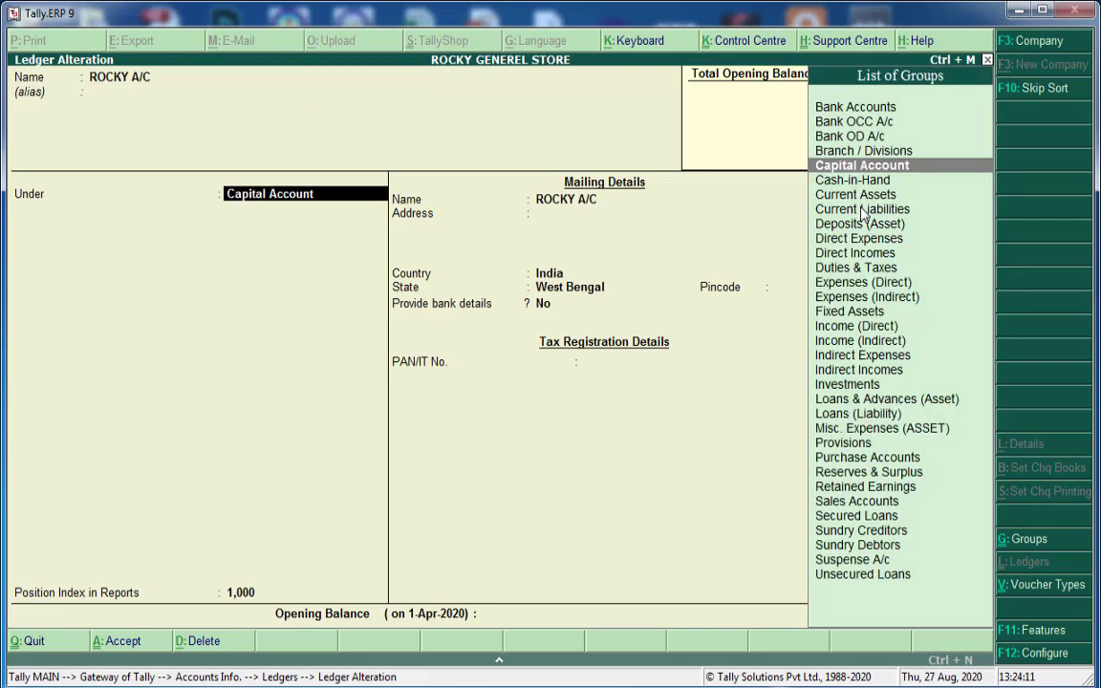
# - Keep the capital ledger's group, mailing, bank and tax details and its blank opening balance, and accept the alteration
pyautogui.press('Return')
pyautogui.press('Return')
pyautogui.press('Return')
pyautogui.press('Return')
pyautogui.press('Return')
pyautogui.press('Return')
pyautogui.press('Return')
pyautogui.press('Return')
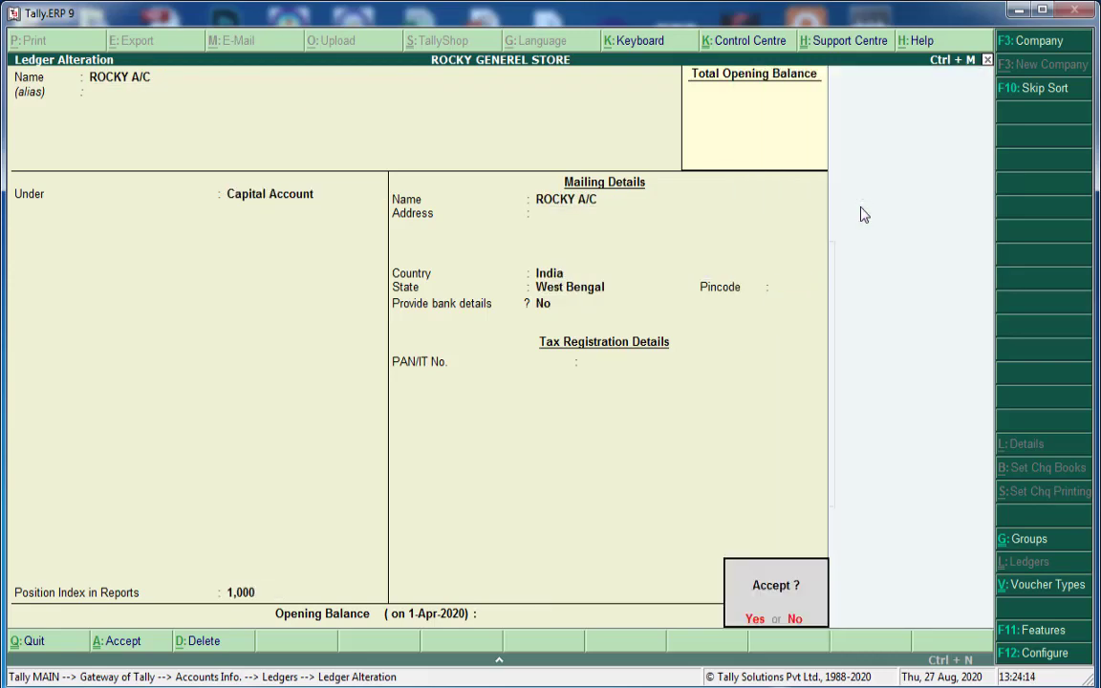
pyautogui.press('Return')
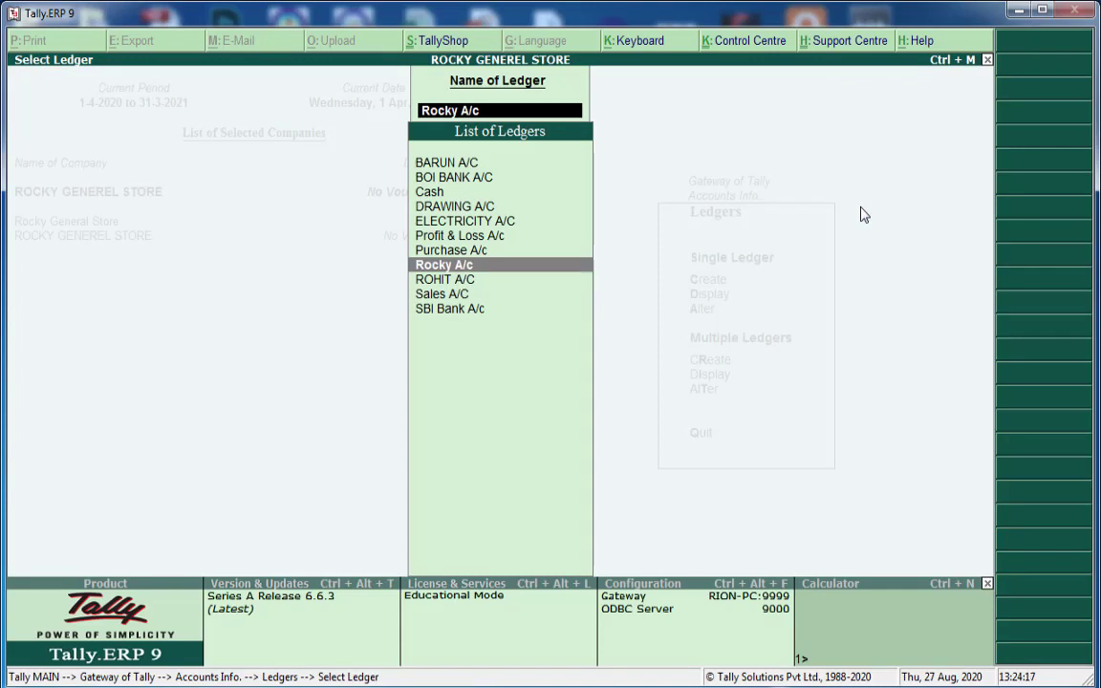
# - Look over the ledgers around the owner's capital account in the alteration list, and leave it without opening another
pyautogui.press('Up')
pyautogui.press('Up')
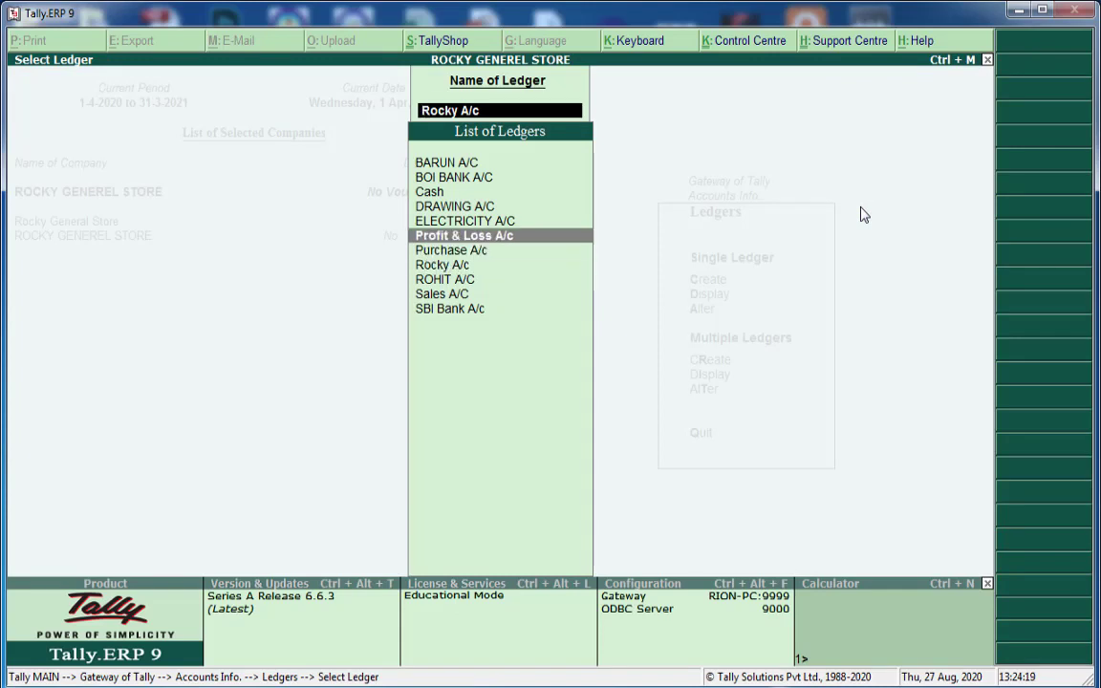
pyautogui.press('Down')
pyautogui.press('Down')
pyautogui.press('Down')
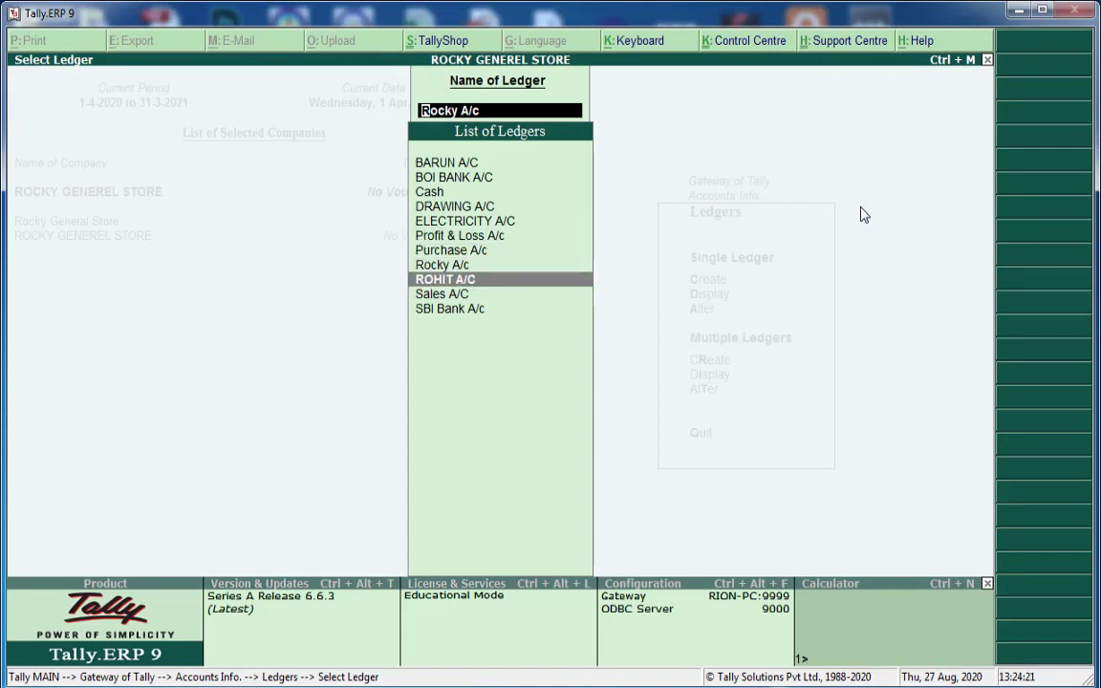
pyautogui.press('Escape')
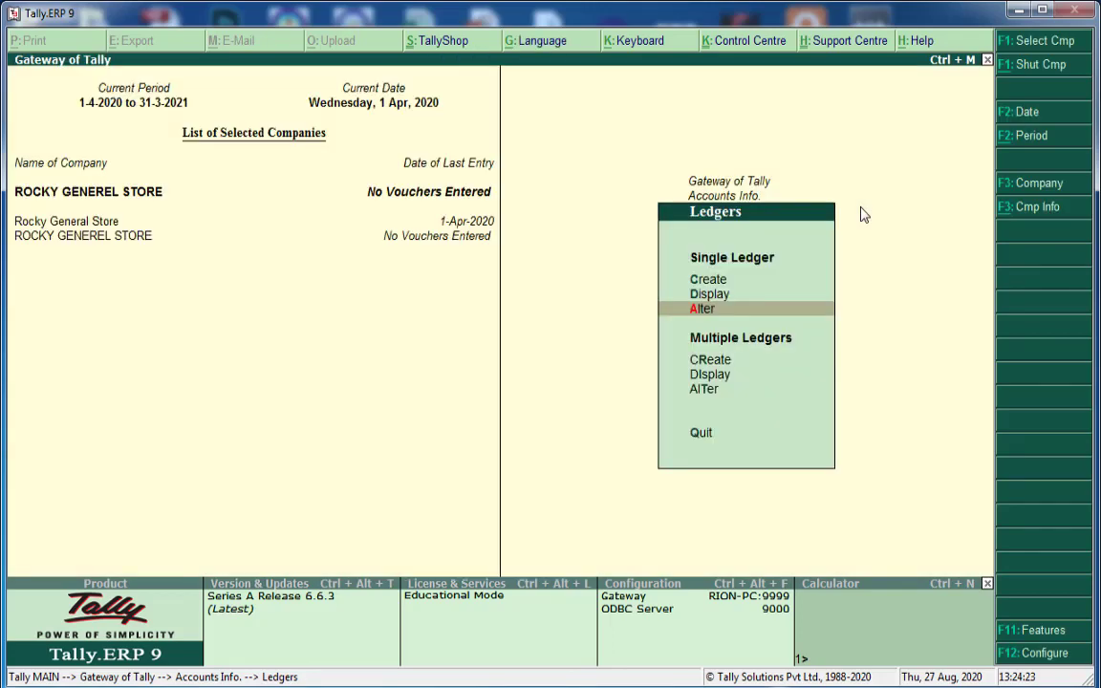